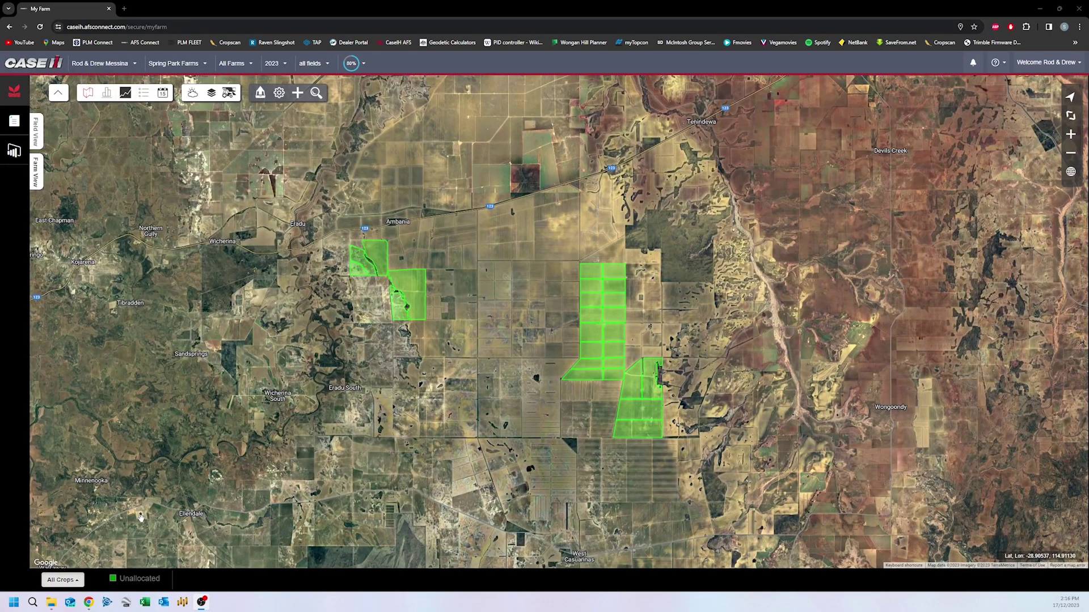
# Select Westwithy field 5 on the map, list its data layers in the Field View, and check the available seasons
pyautogui.click(593, 301)
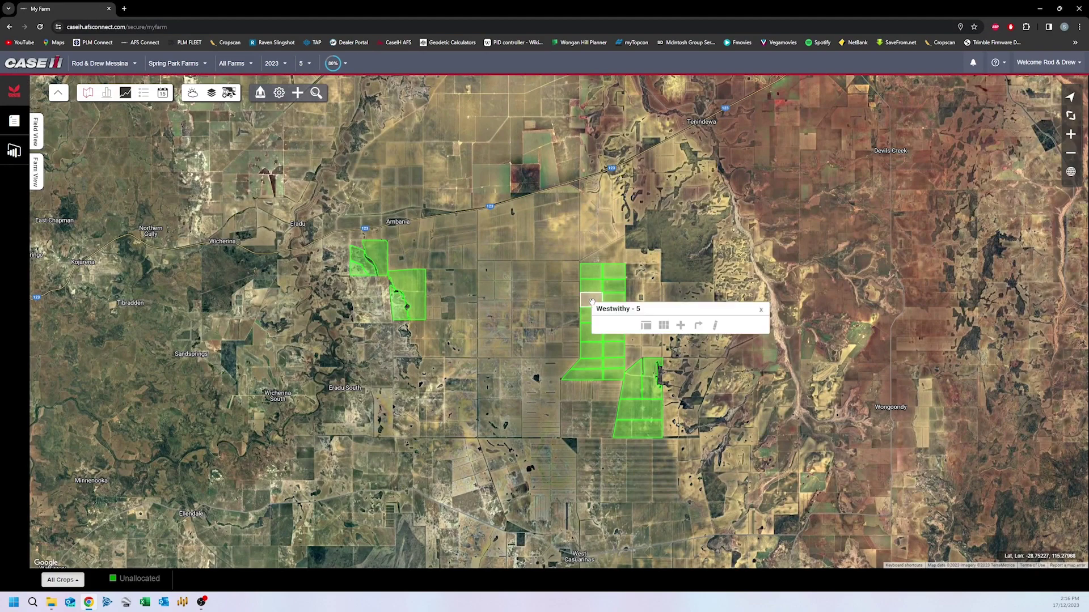
pyautogui.scroll(2, 592, 301)
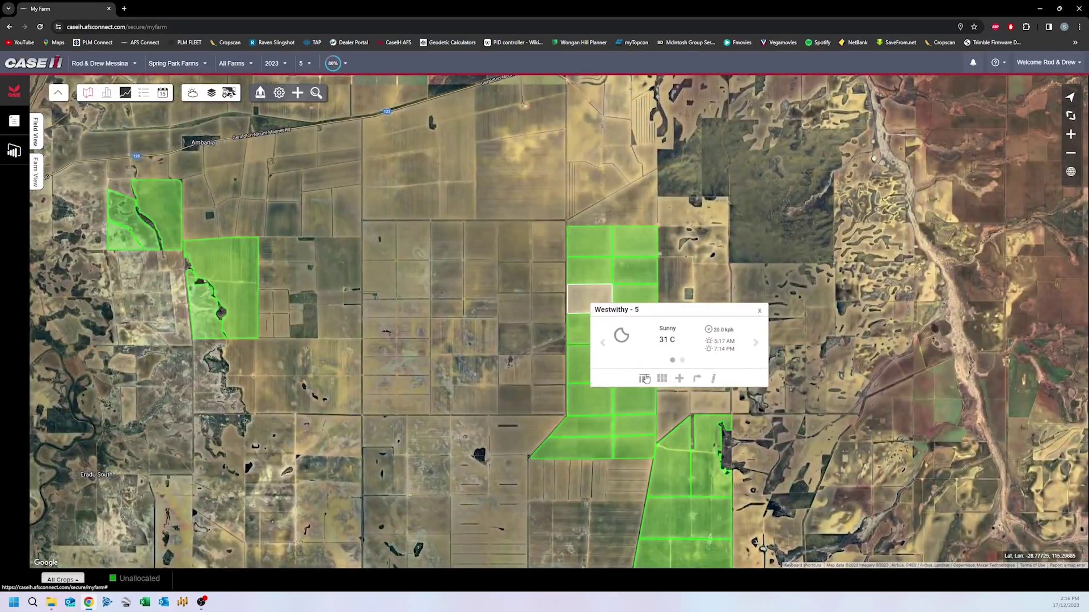
pyautogui.click(645, 378)
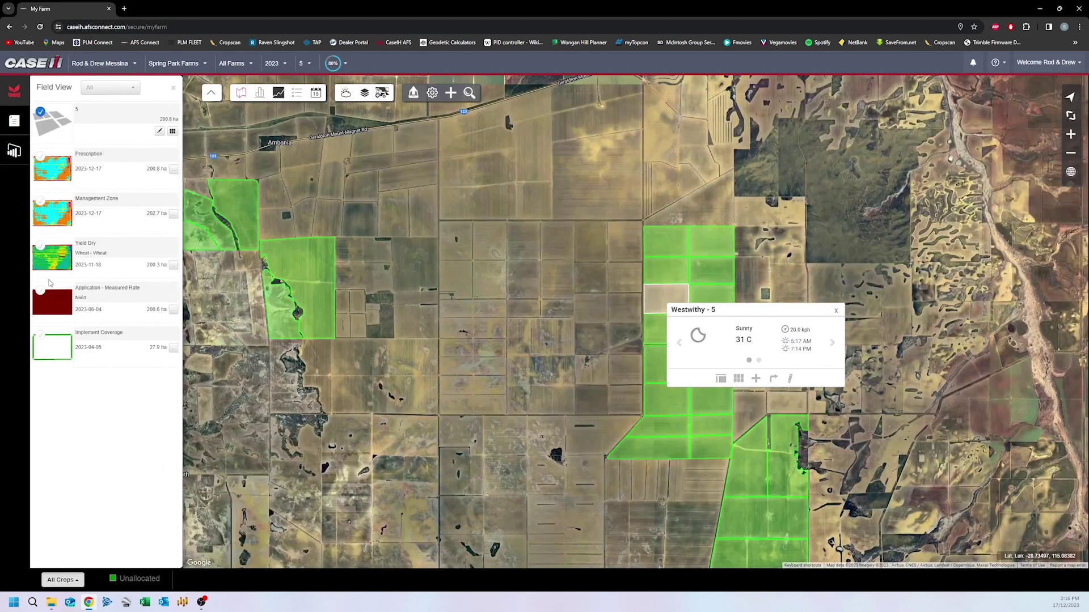
pyautogui.click(273, 64)
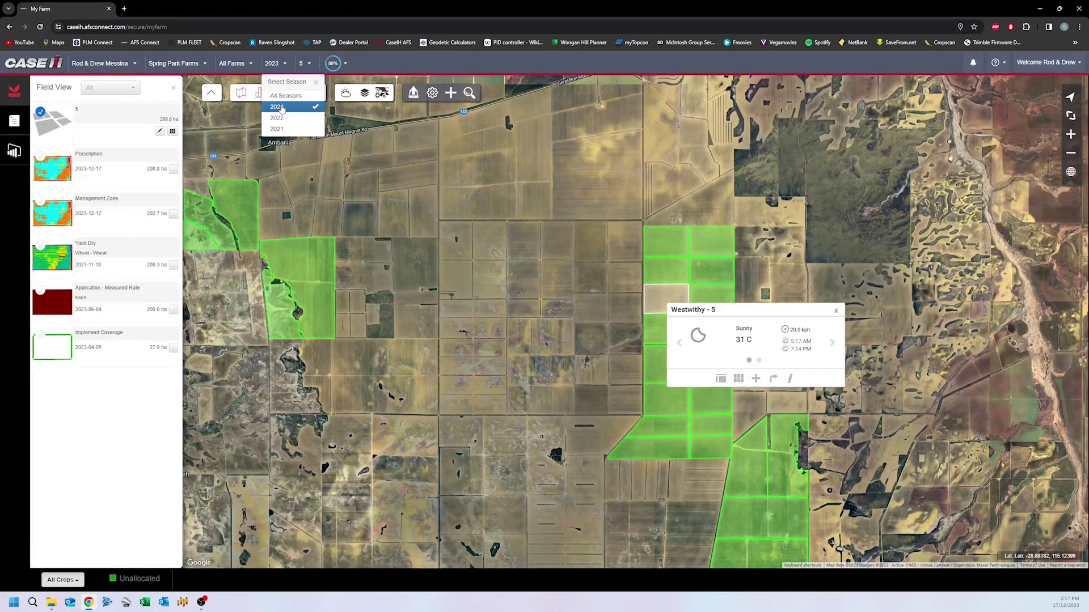
pyautogui.click(273, 63)
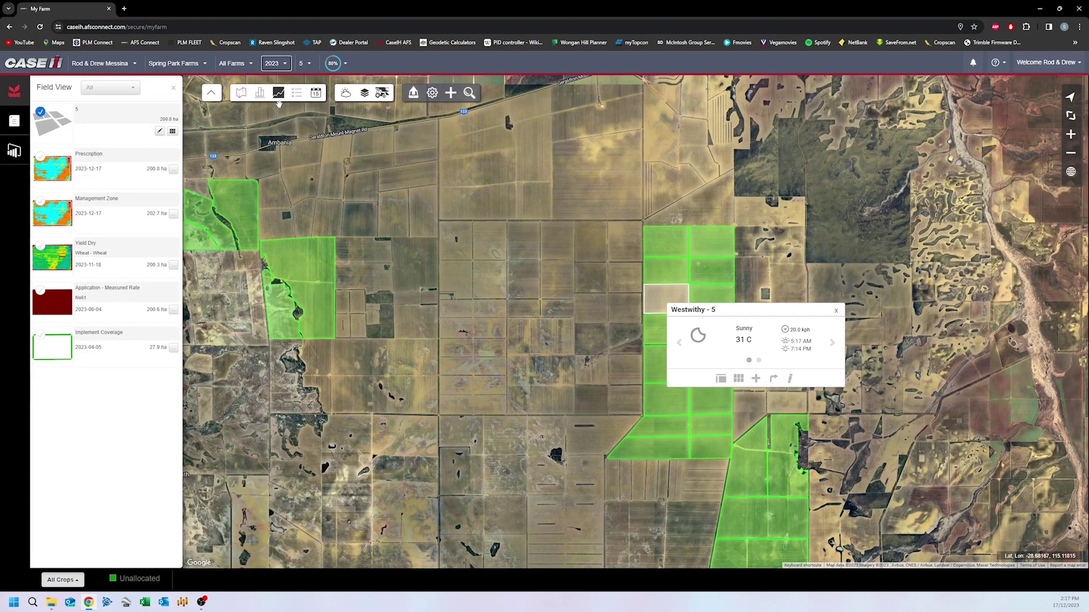
# Show the 2023 wheat Yield Dry layer of field 5 on the map and examine its yield variation
pyautogui.click(60, 256)
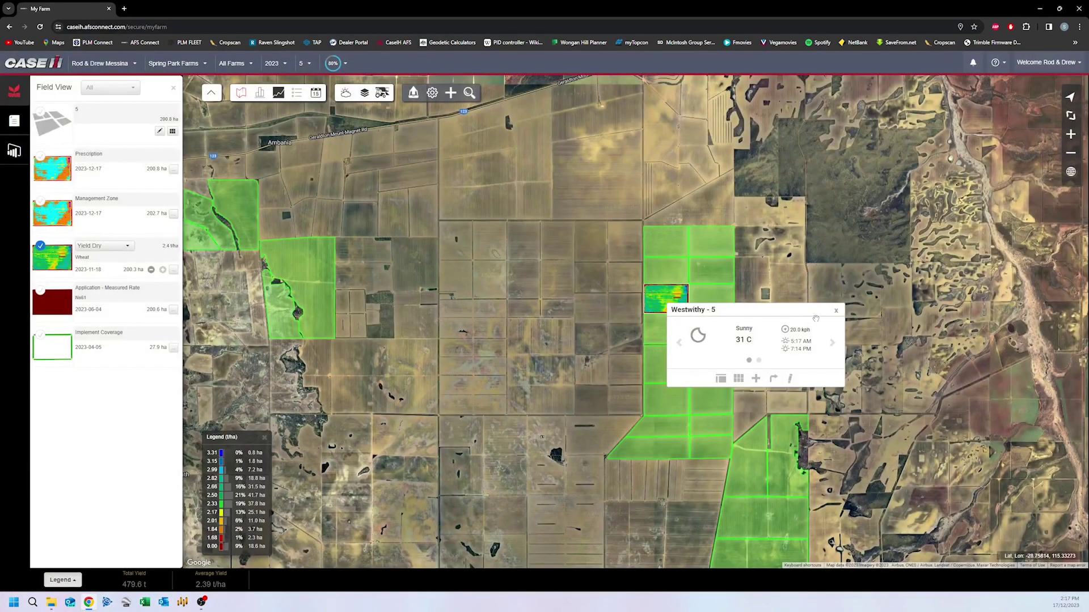
pyautogui.click(836, 310)
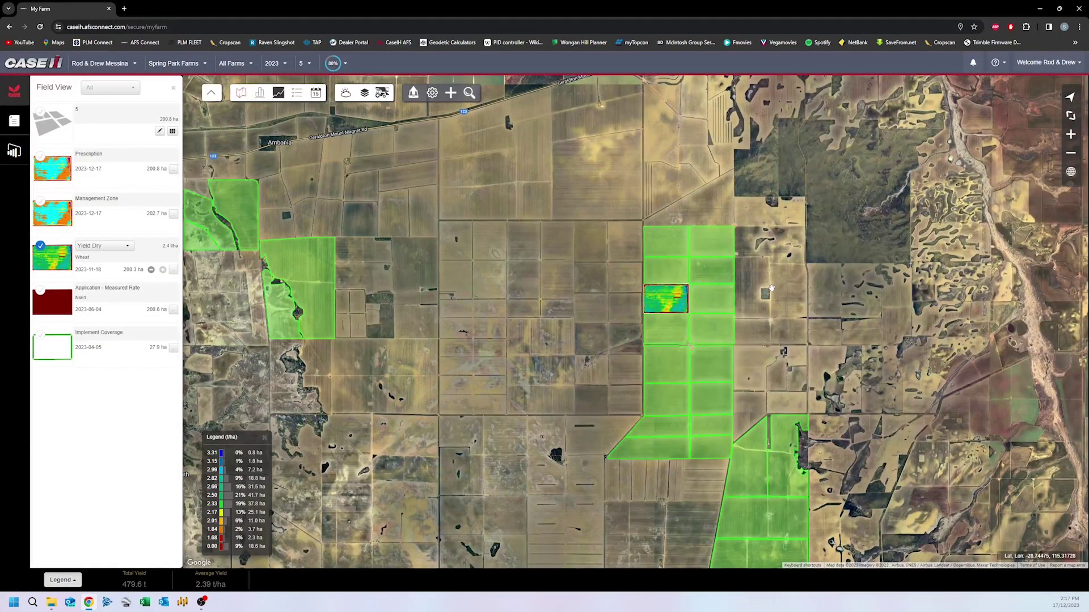
pyautogui.scroll(3, 696, 311)
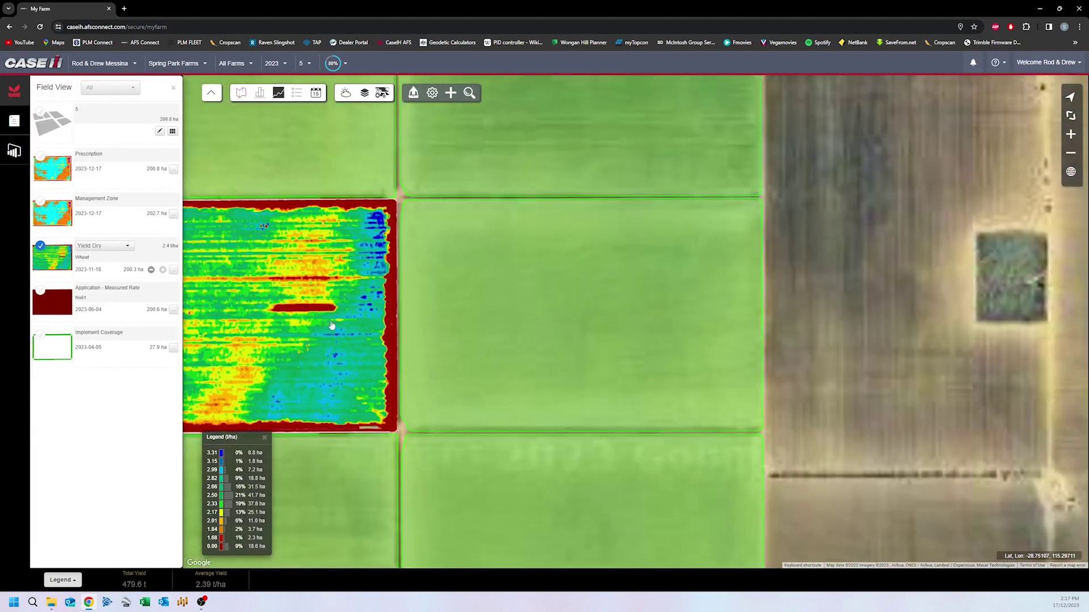
pyautogui.moveTo(362, 298); pyautogui.dragTo(640, 312)
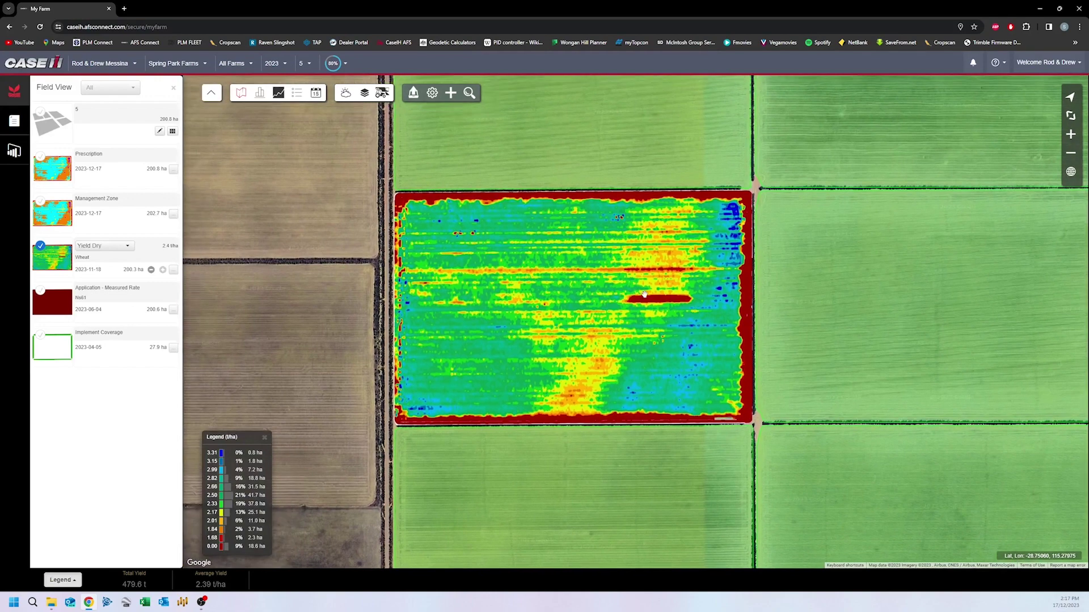
pyautogui.scroll(1, 565, 300)
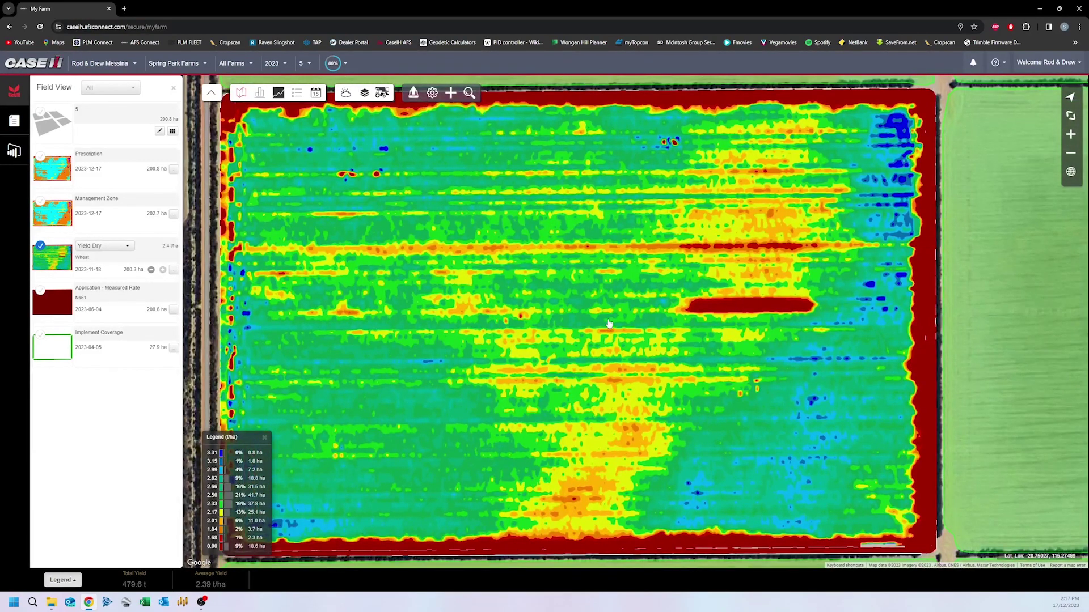
pyautogui.scroll(-1, 621, 350)
pyautogui.scroll(1, 620, 356)
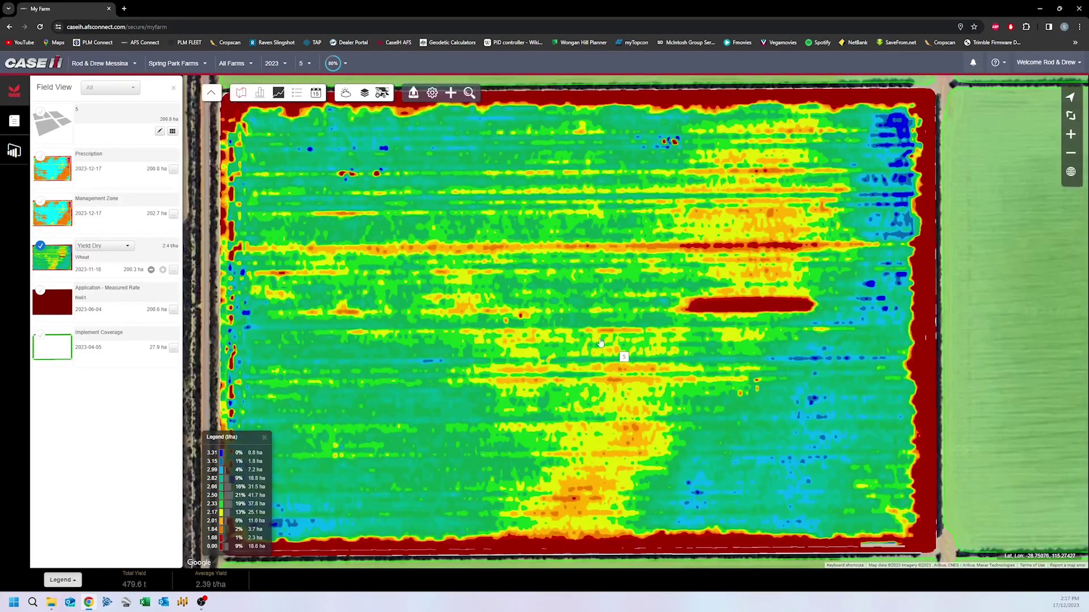
pyautogui.scroll(-1, 734, 362)
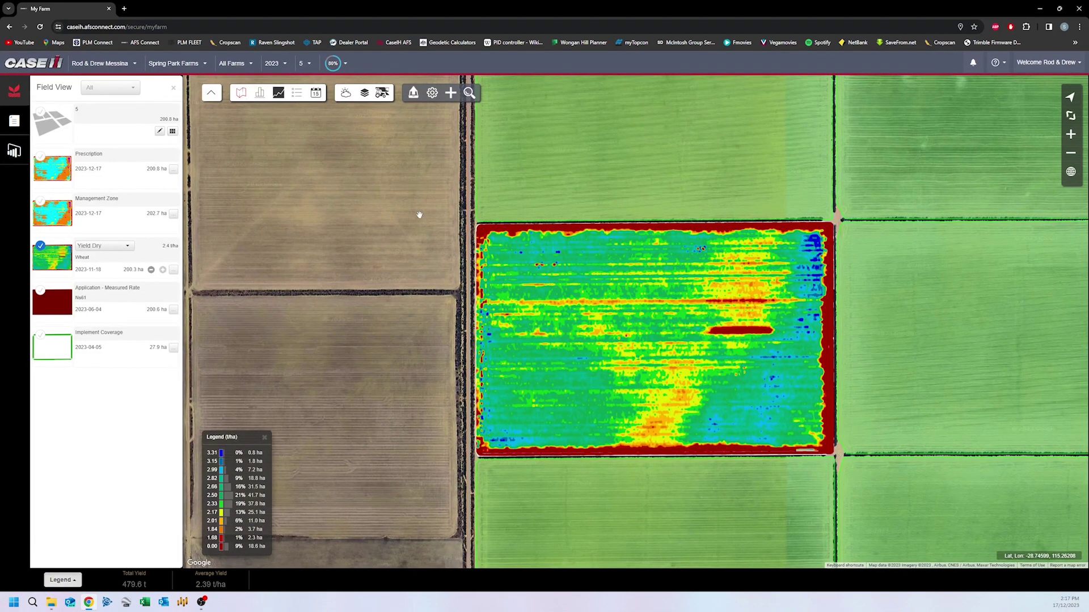
# Replace the yield layer on the map with the urea Prescription and the Yield Wet Zones management zone layers
pyautogui.click(41, 265)
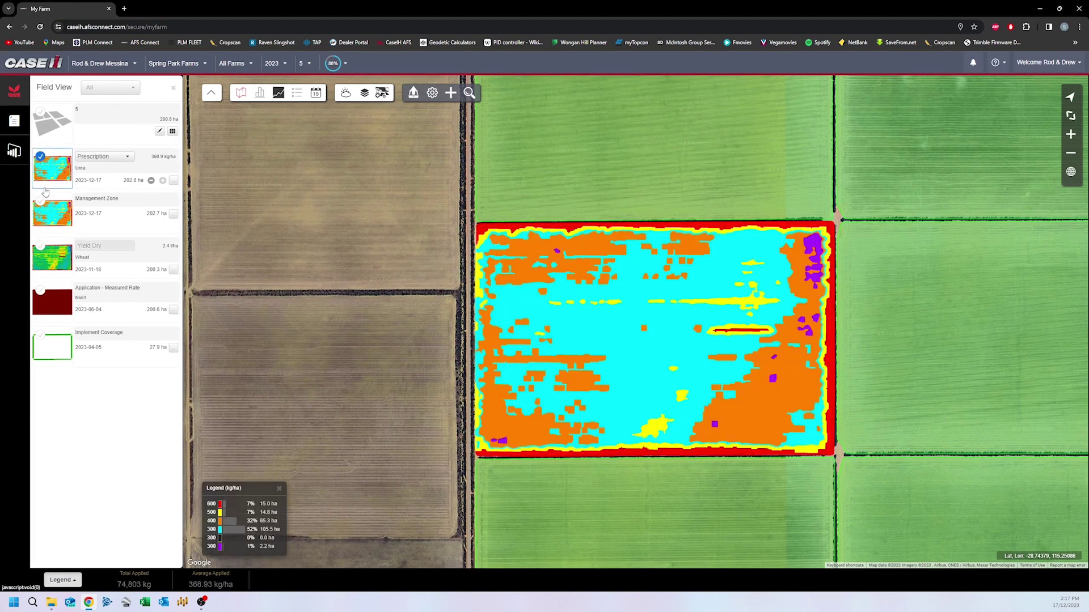
pyautogui.click(50, 215)
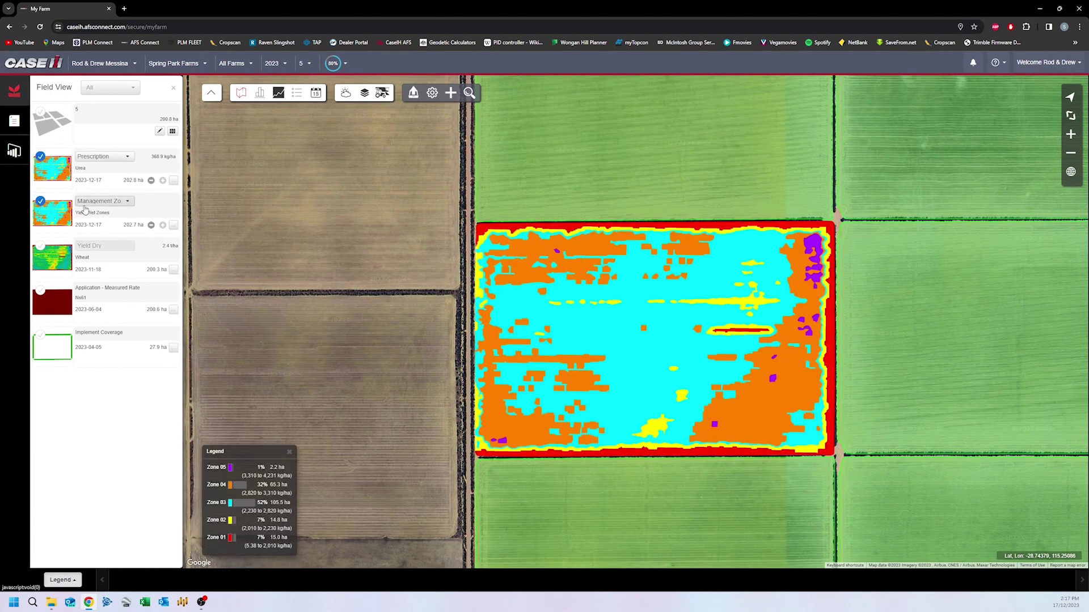
pyautogui.click(117, 205)
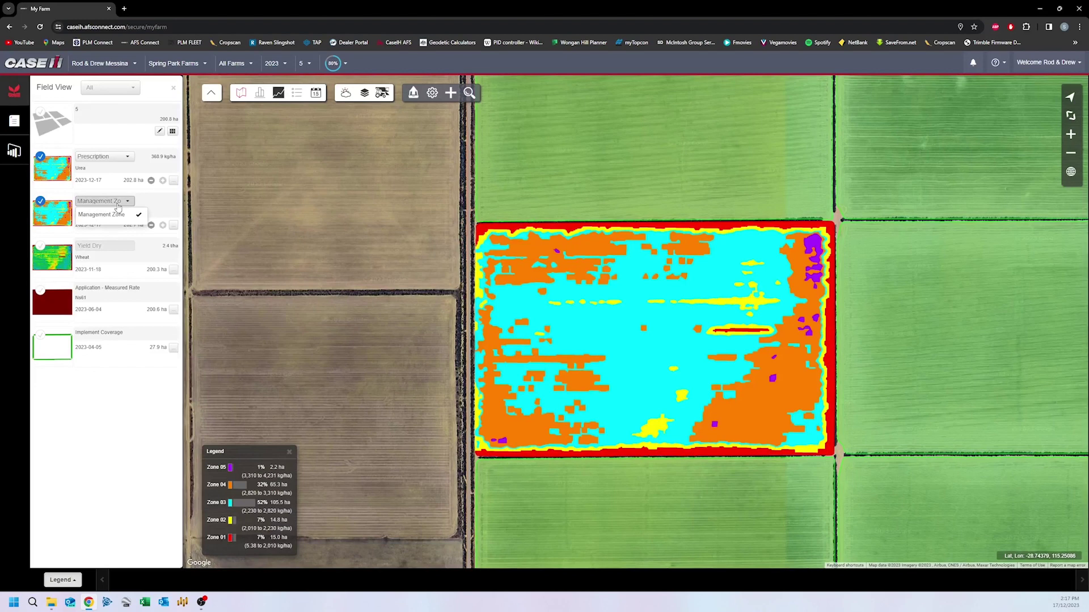
pyautogui.click(117, 203)
pyautogui.click(98, 157)
pyautogui.click(93, 169)
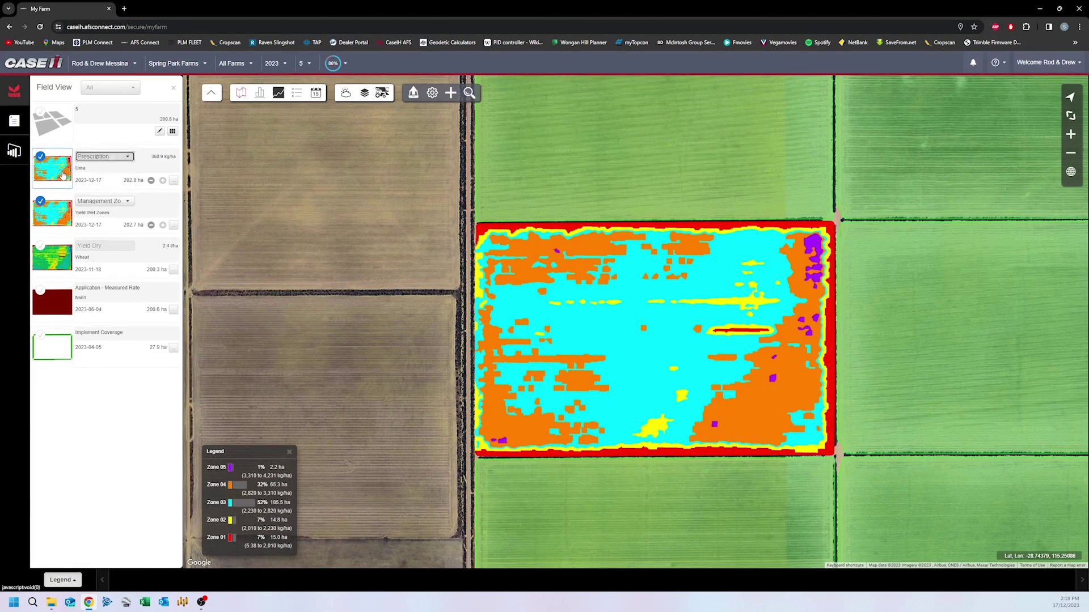
# Hide the urea Prescription layer so that only the Yield Wet Zones management zone layer is displayed
pyautogui.click(63, 175)
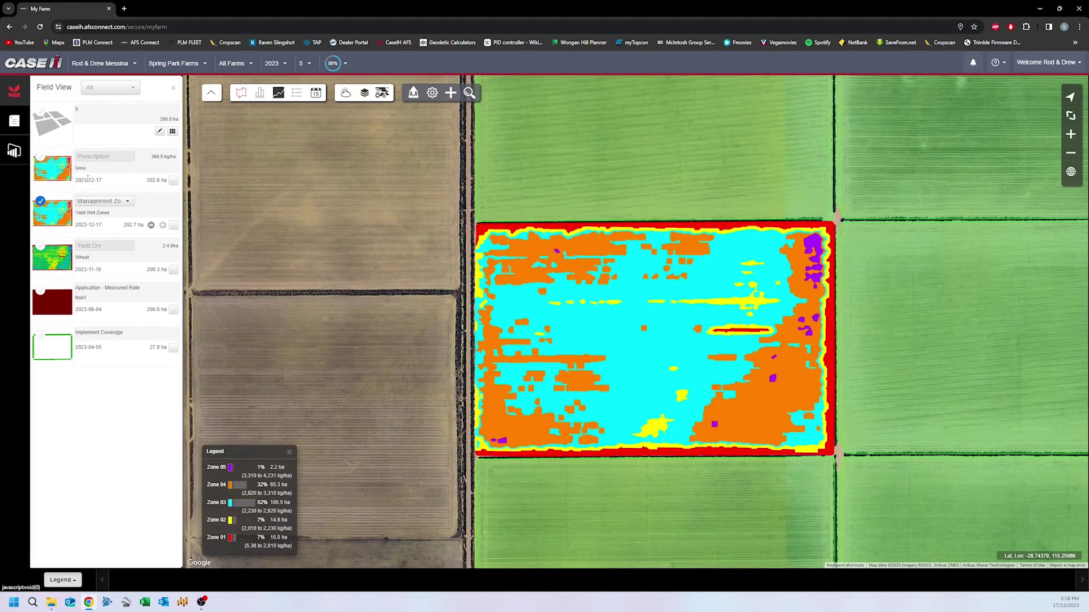
pyautogui.click(63, 211)
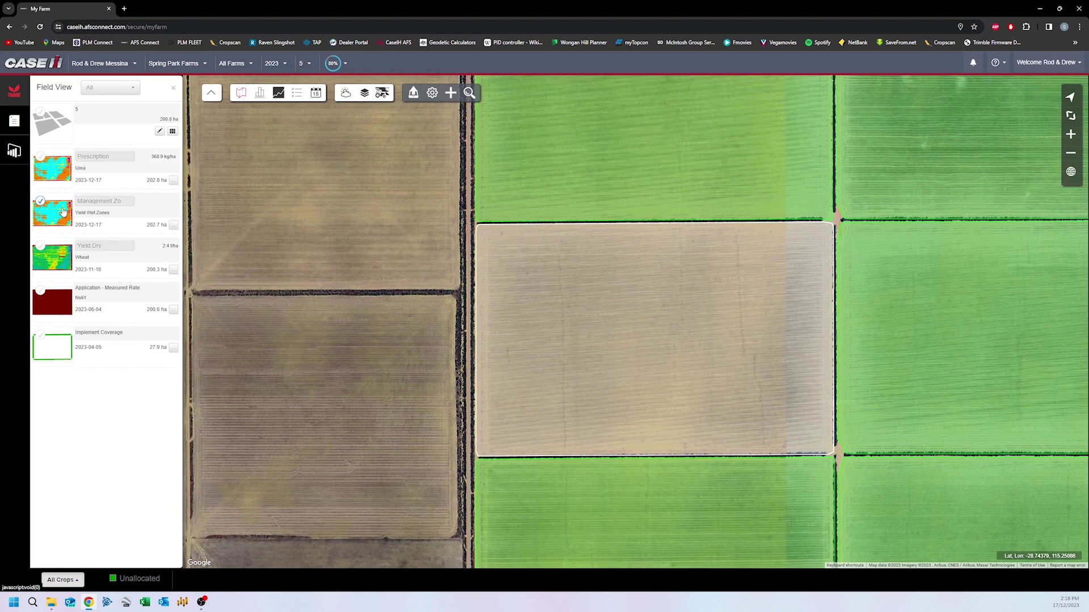
pyautogui.click(63, 211)
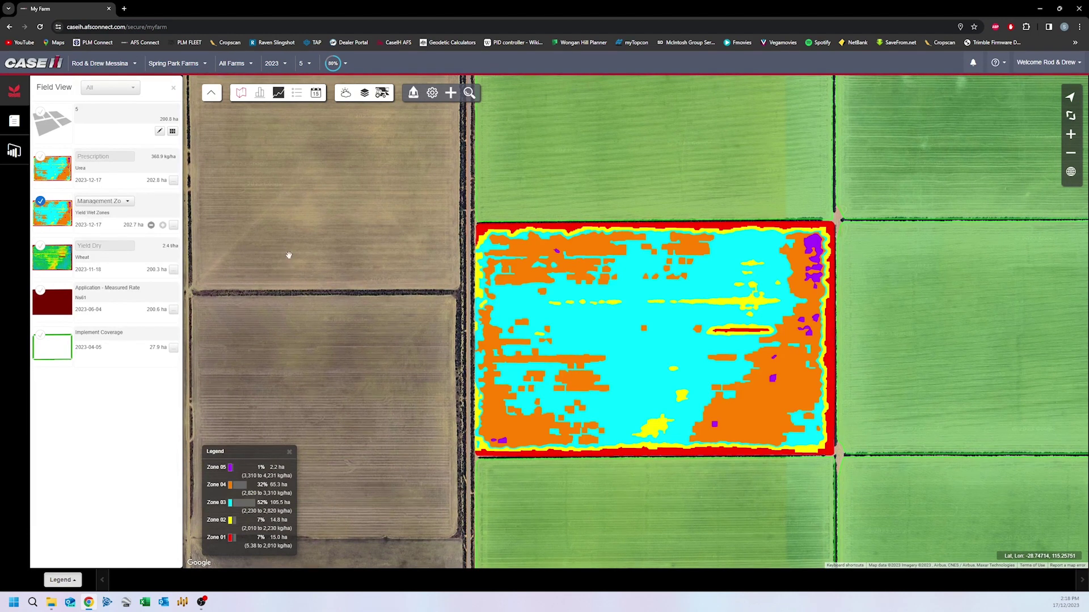
# Switch the season to 2022 to view field 5's earlier layers, and return to the 2023 season
pyautogui.click(276, 66)
pyautogui.click(276, 65)
pyautogui.click(276, 65)
pyautogui.click(279, 118)
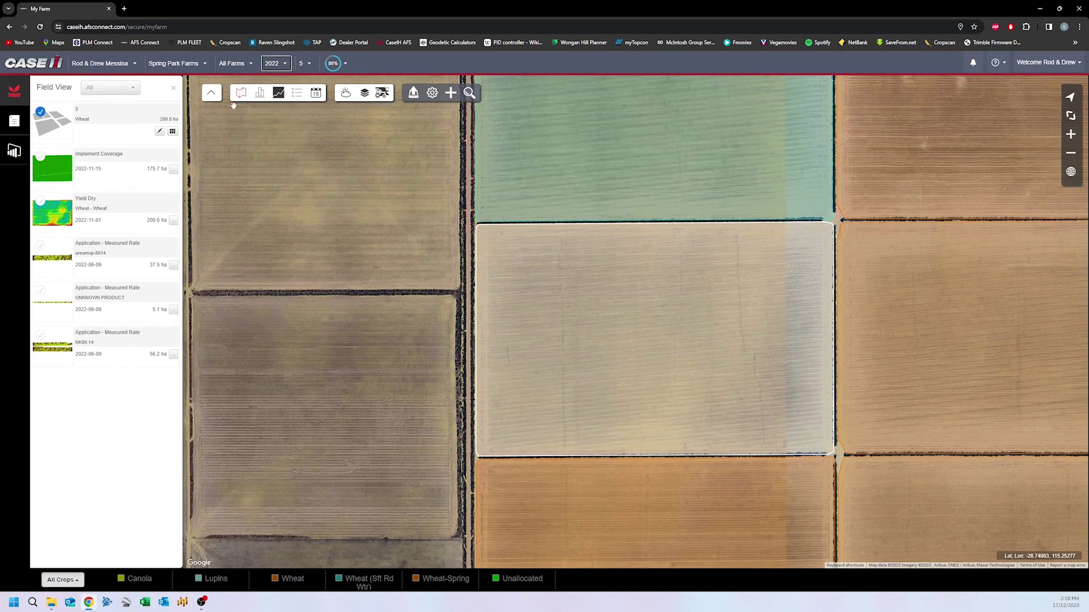
pyautogui.click(276, 63)
pyautogui.click(270, 109)
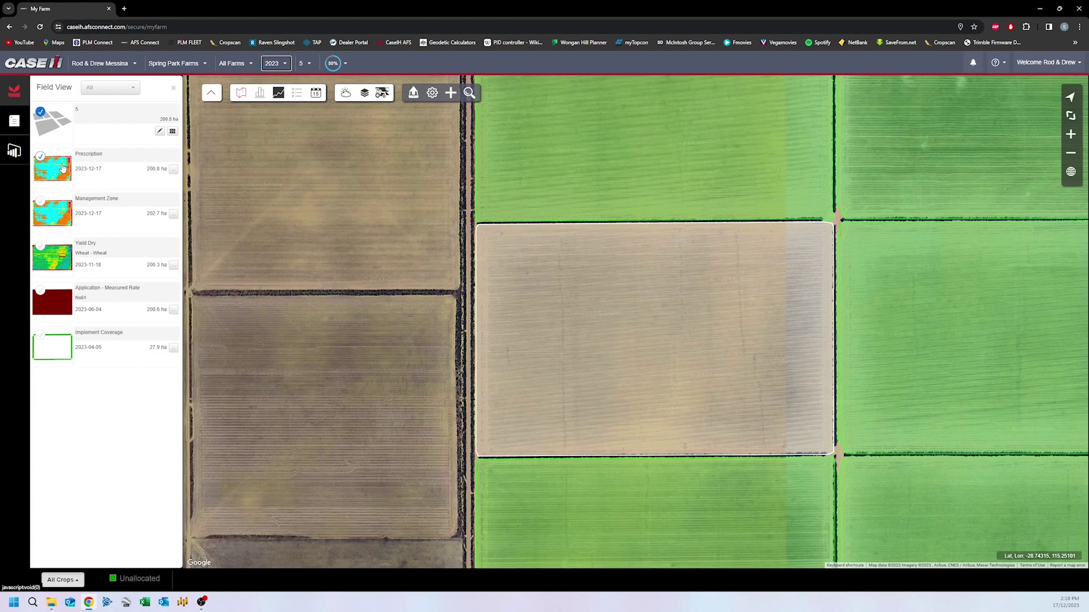
# Close the Field View and start adding a new Management Zone
pyautogui.click(173, 88)
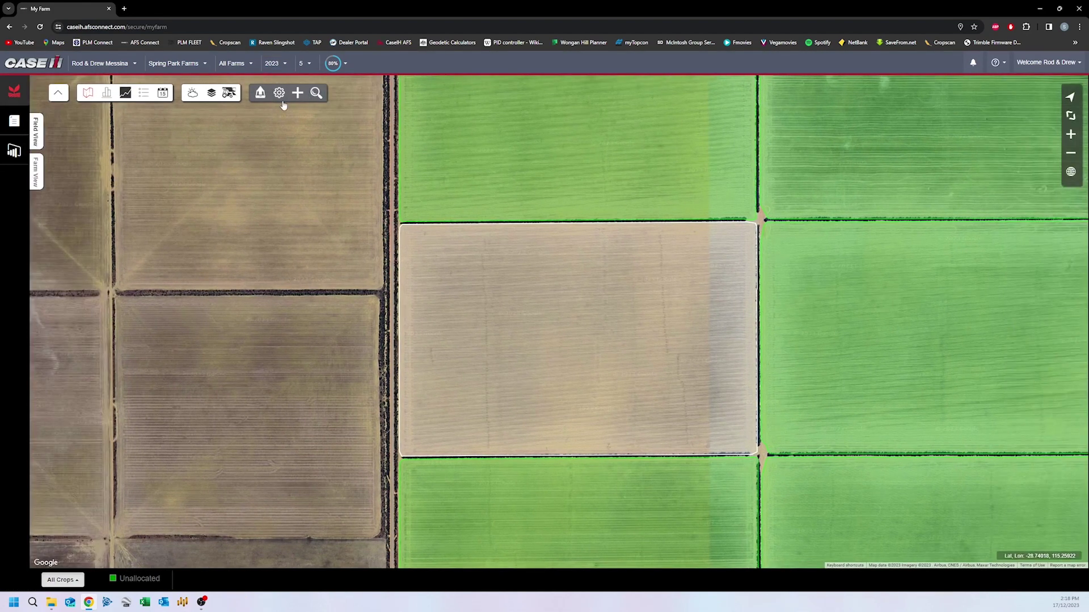
pyautogui.click(304, 96)
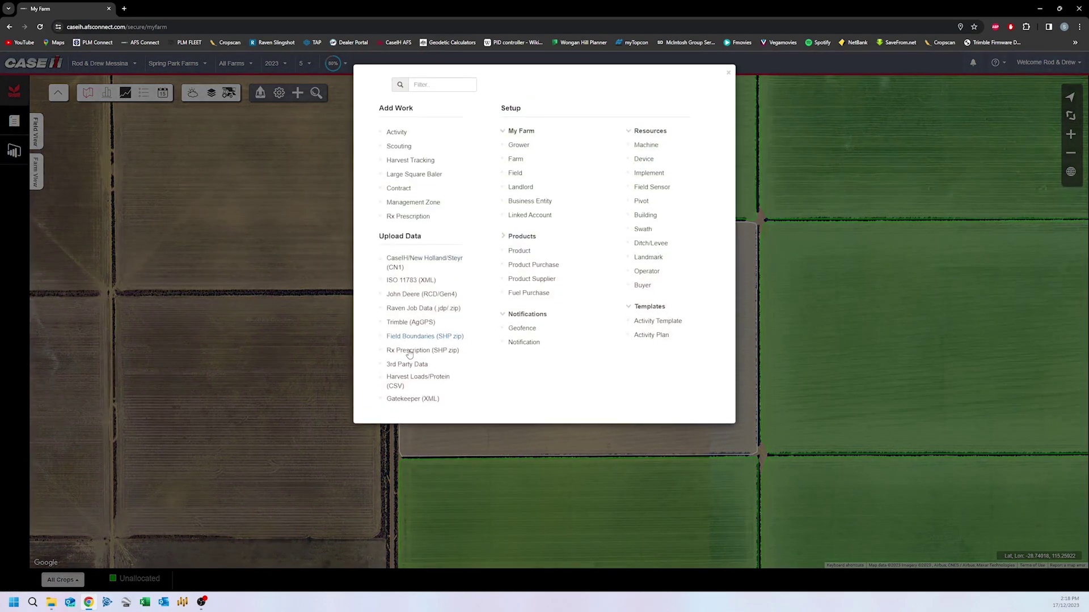
pyautogui.click(440, 205)
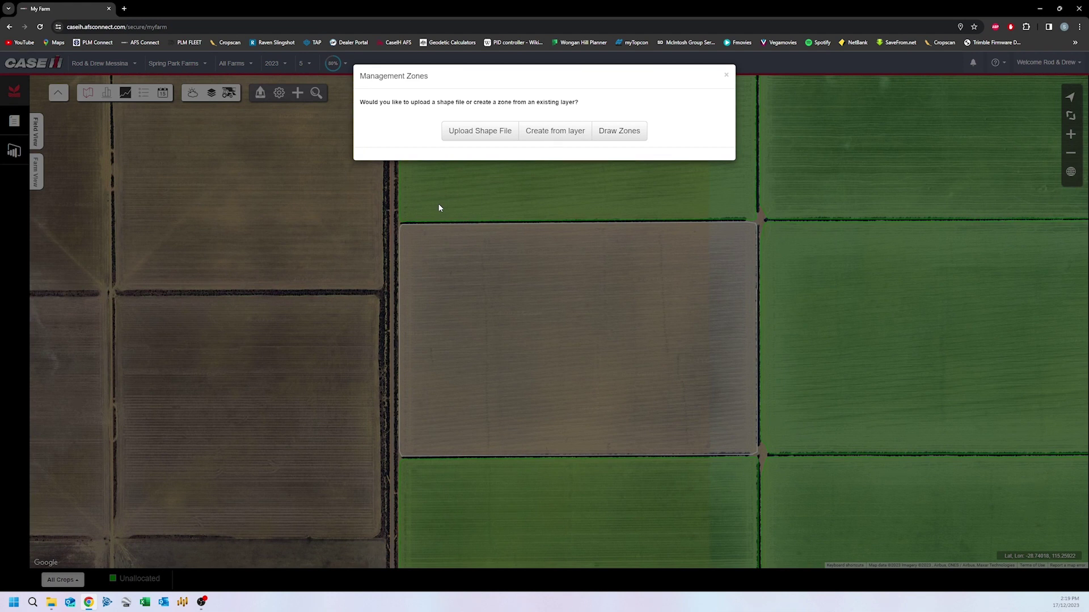
pyautogui.click(470, 136)
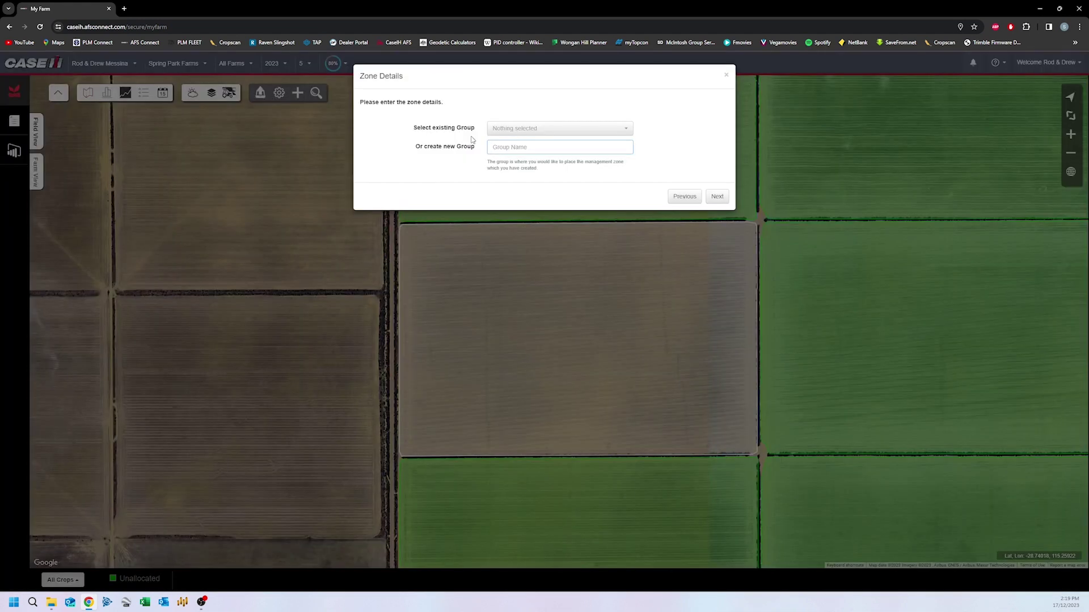
pyautogui.click(560, 130)
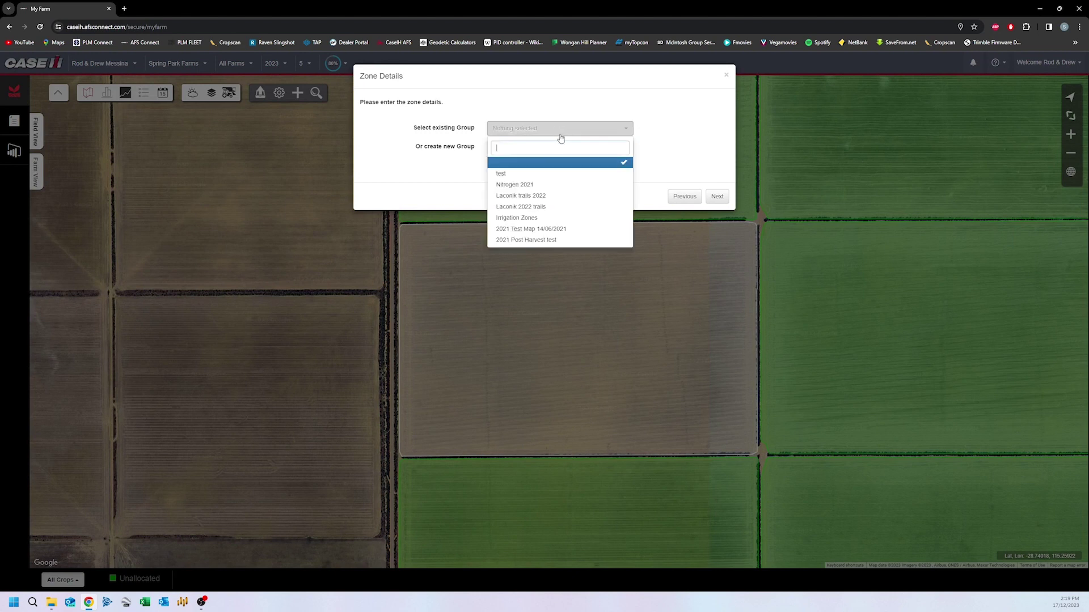
pyautogui.click(546, 175)
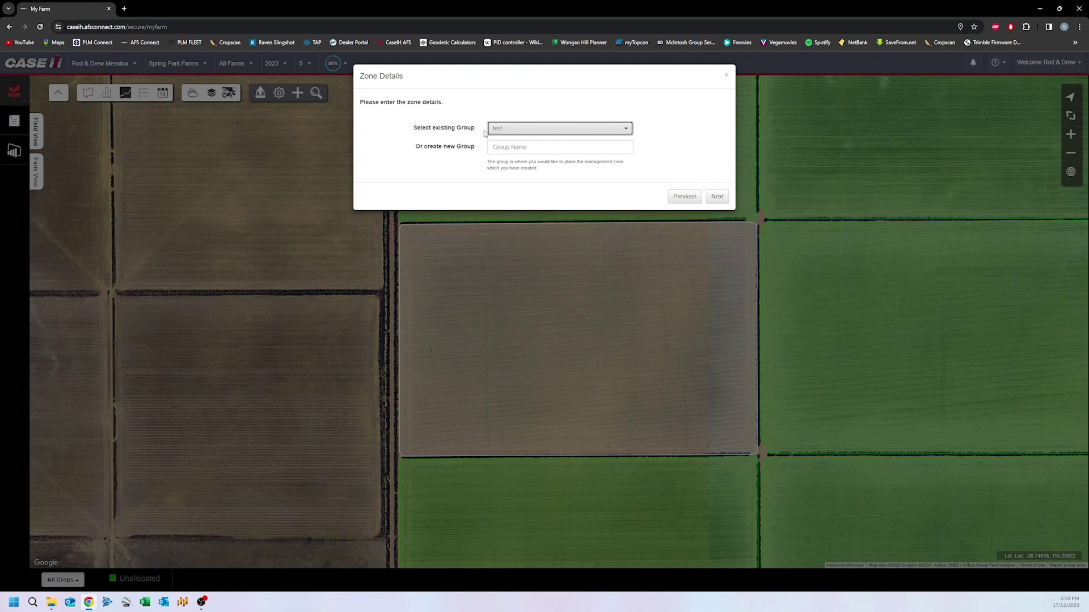
pyautogui.click(676, 197)
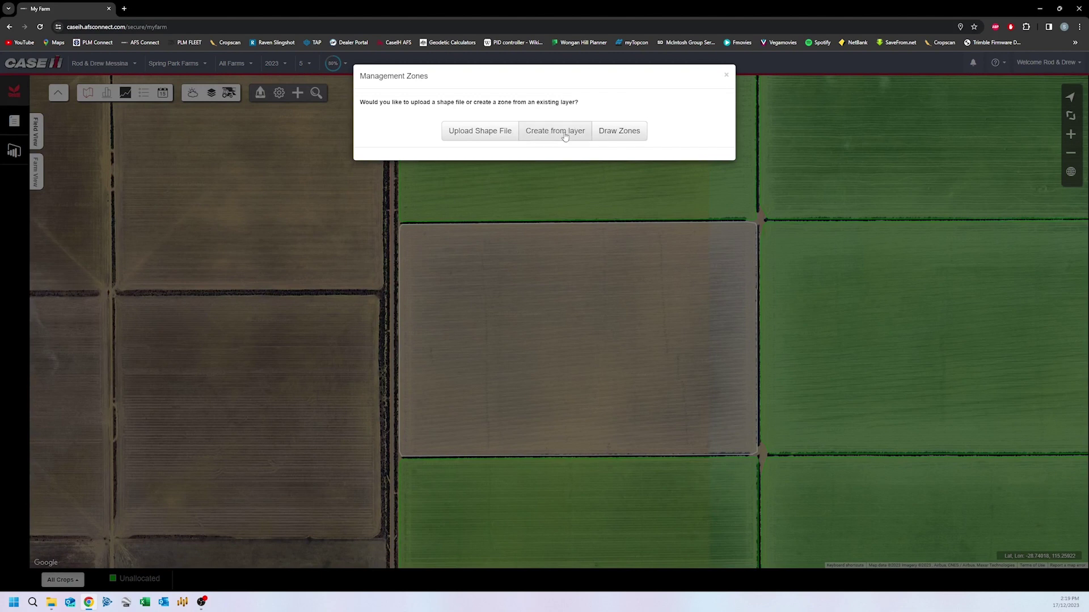
pyautogui.click(621, 133)
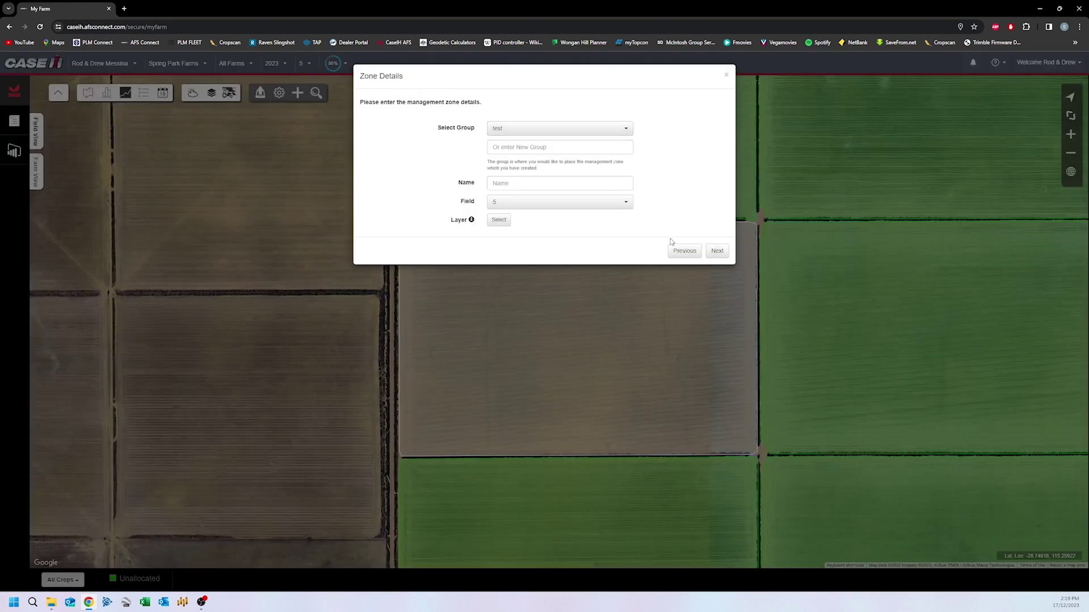
pyautogui.click(678, 252)
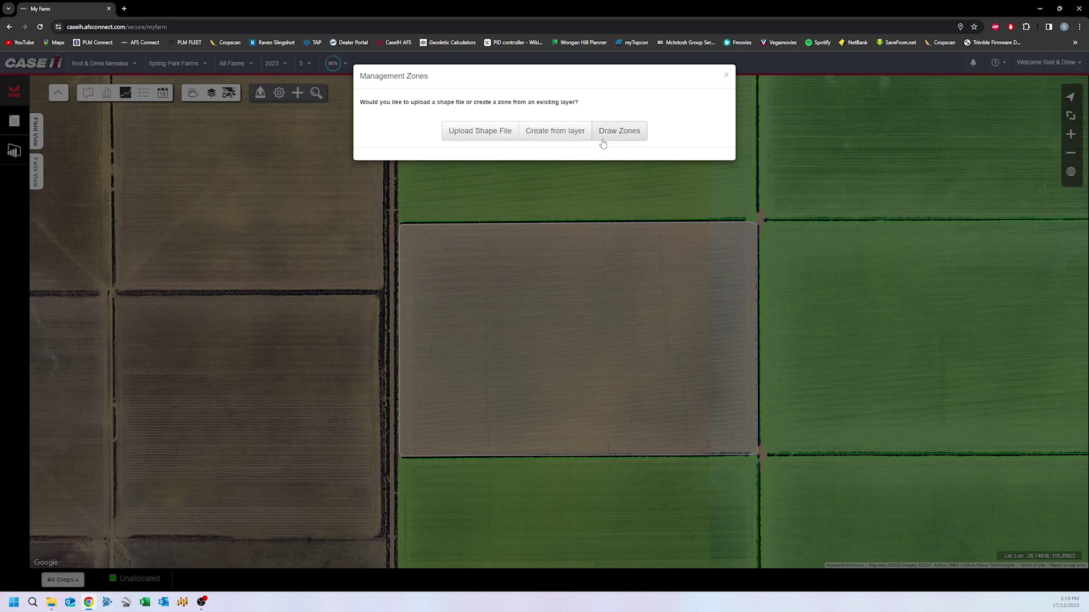
# Choose to create the management zone from an existing layer and assign it to the existing group "test"
pyautogui.click(572, 133)
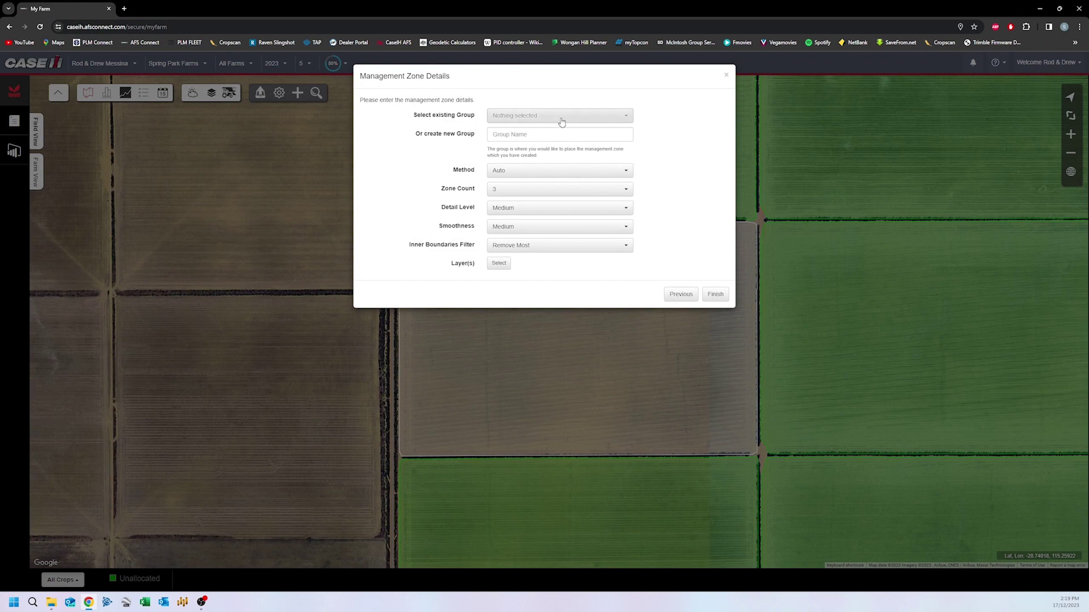
pyautogui.click(560, 117)
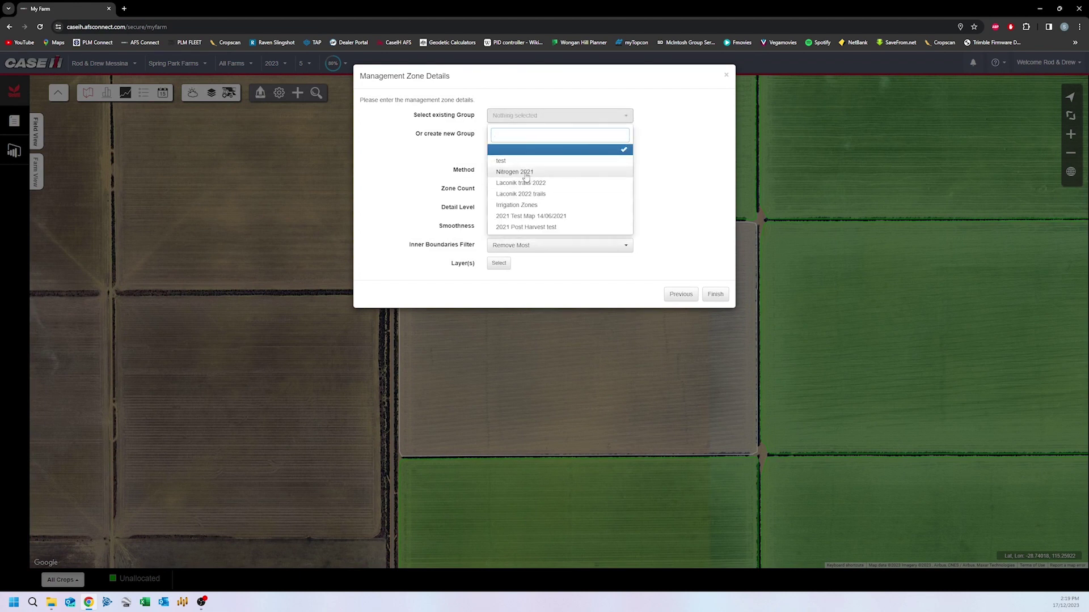
pyautogui.click(501, 161)
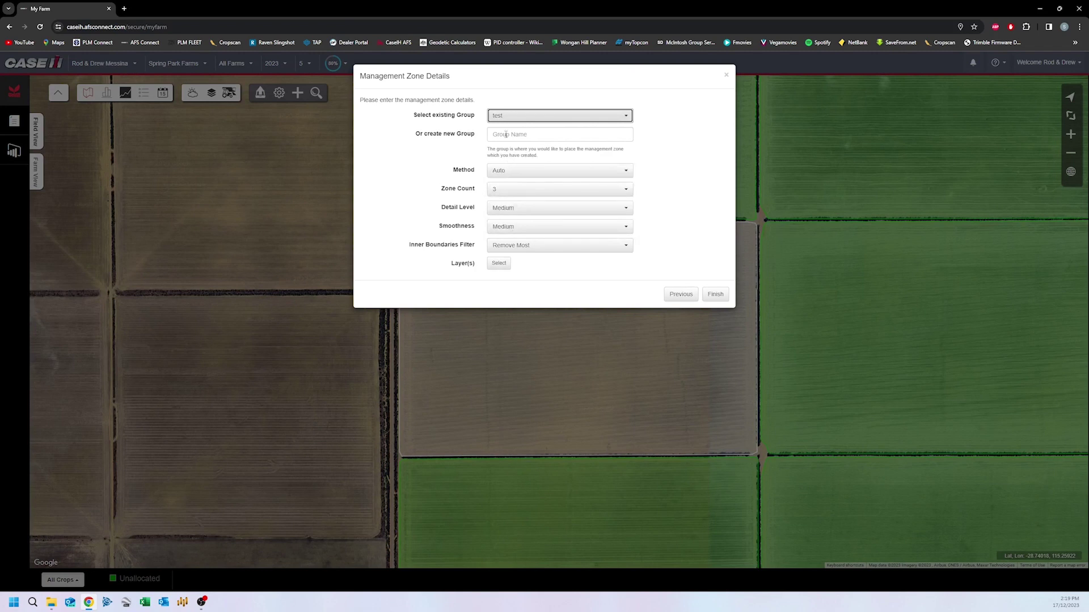
pyautogui.click(508, 139)
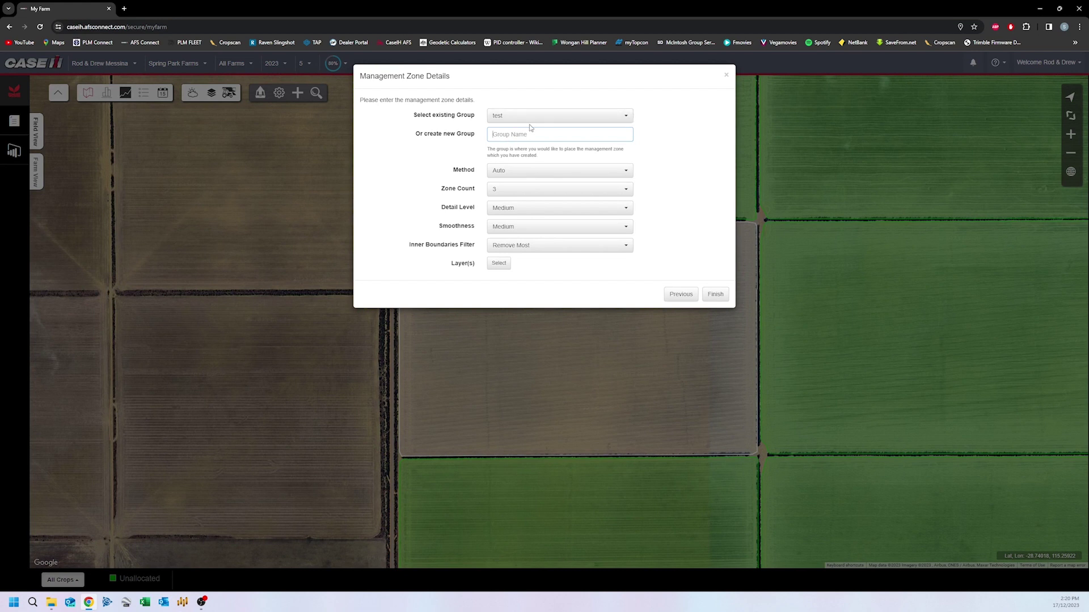
# Set the zone creation method to Custom Breaks and the zone count to 4
pyautogui.click(524, 170)
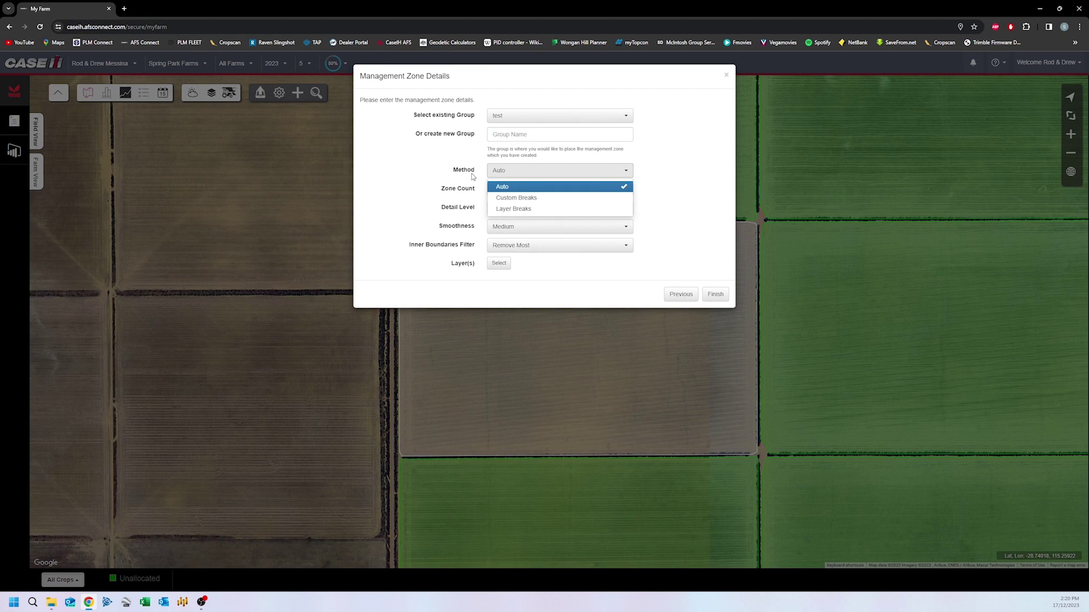
pyautogui.click(518, 198)
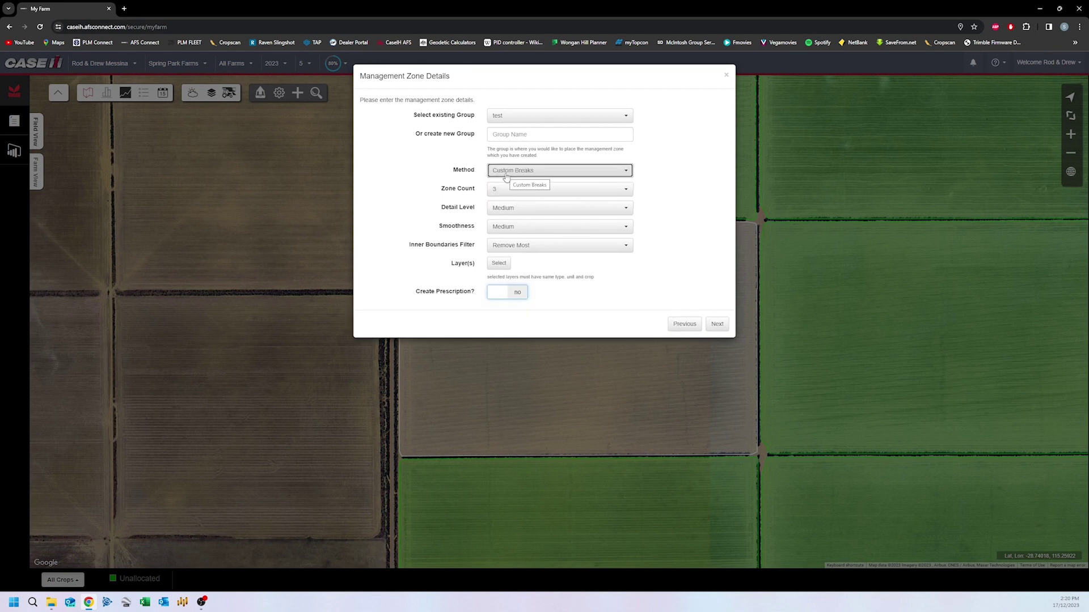
pyautogui.click(510, 177)
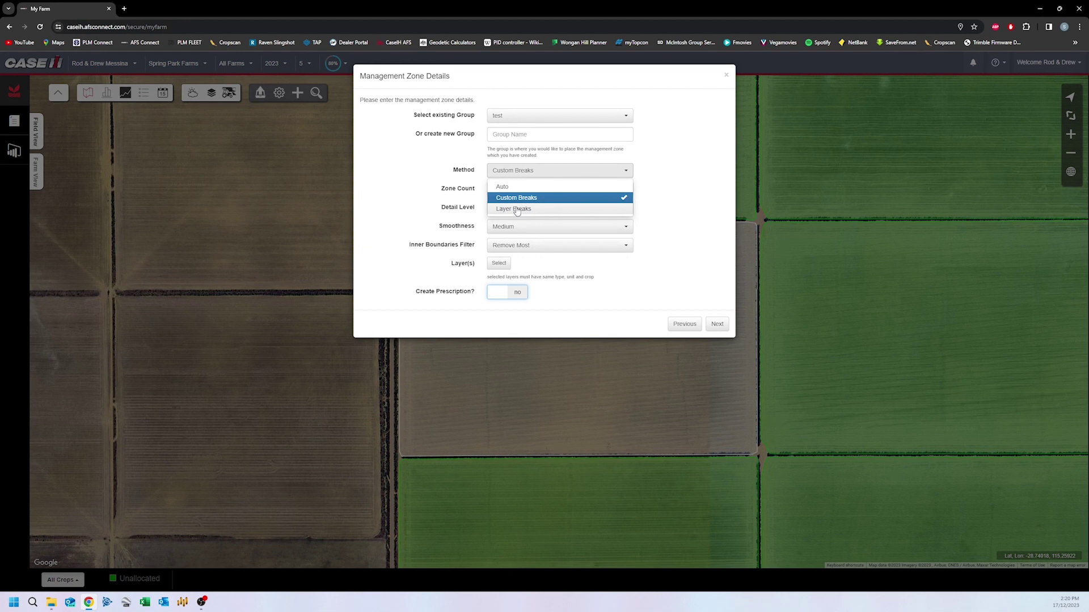
pyautogui.click(509, 199)
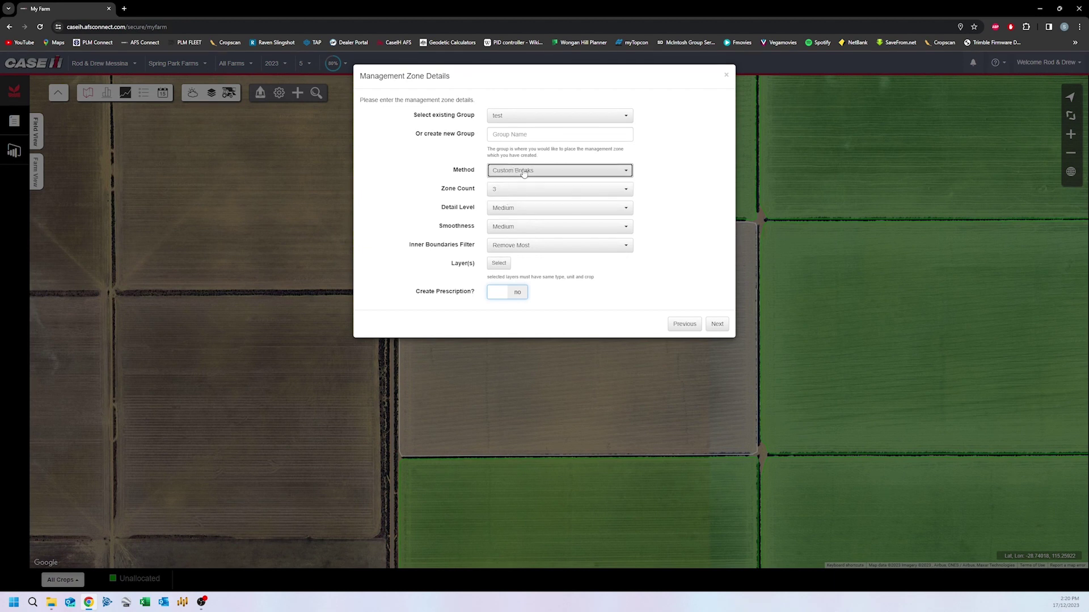
pyautogui.click(523, 191)
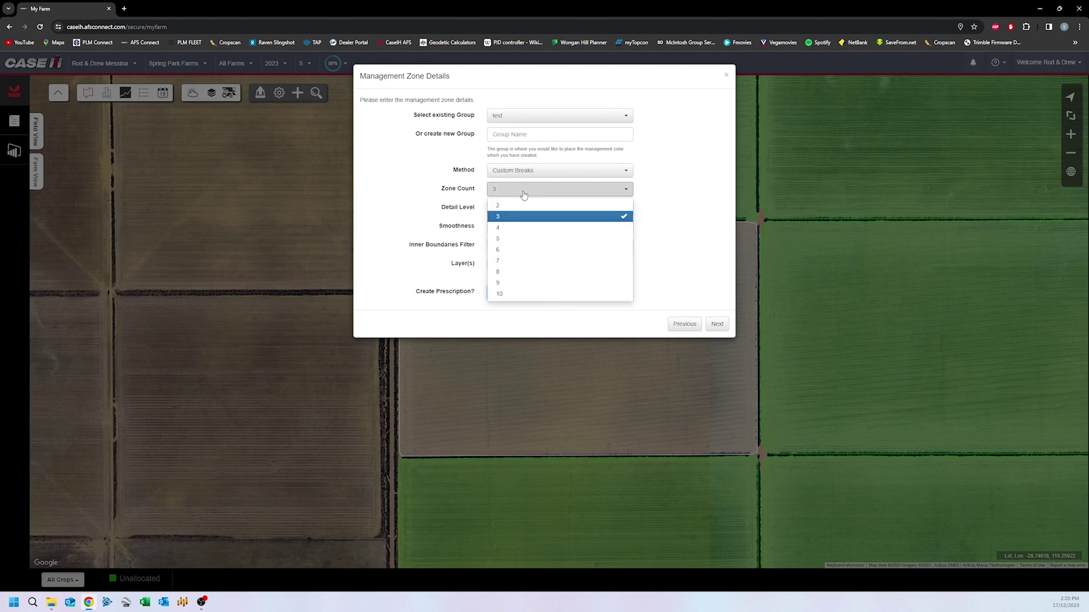
pyautogui.click(512, 230)
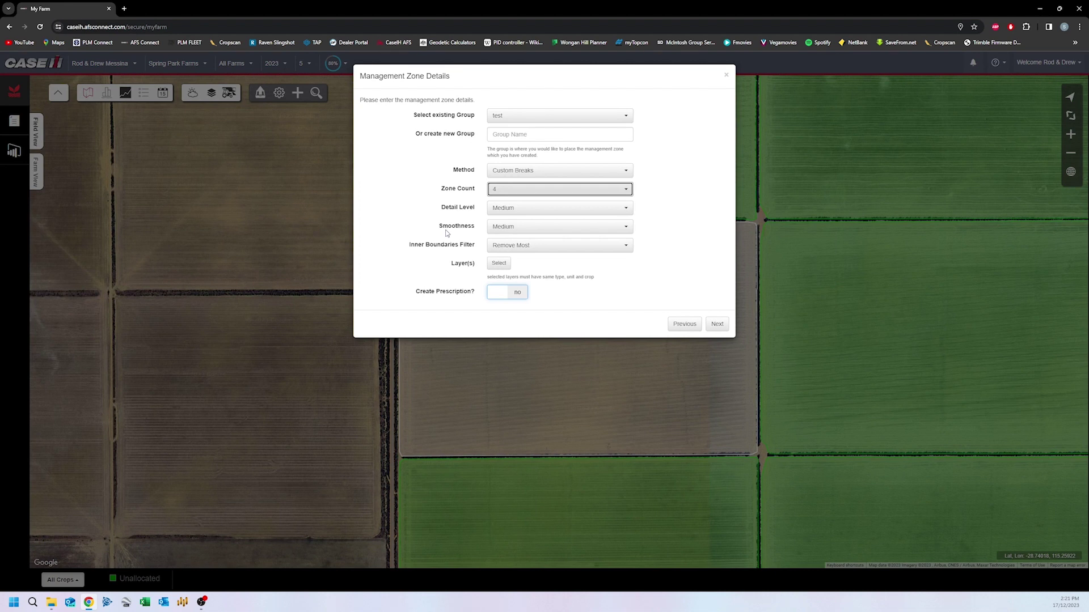
# Review the available options for the Detail Level and the Inner Boundaries Filter
pyautogui.click(518, 209)
pyautogui.click(518, 208)
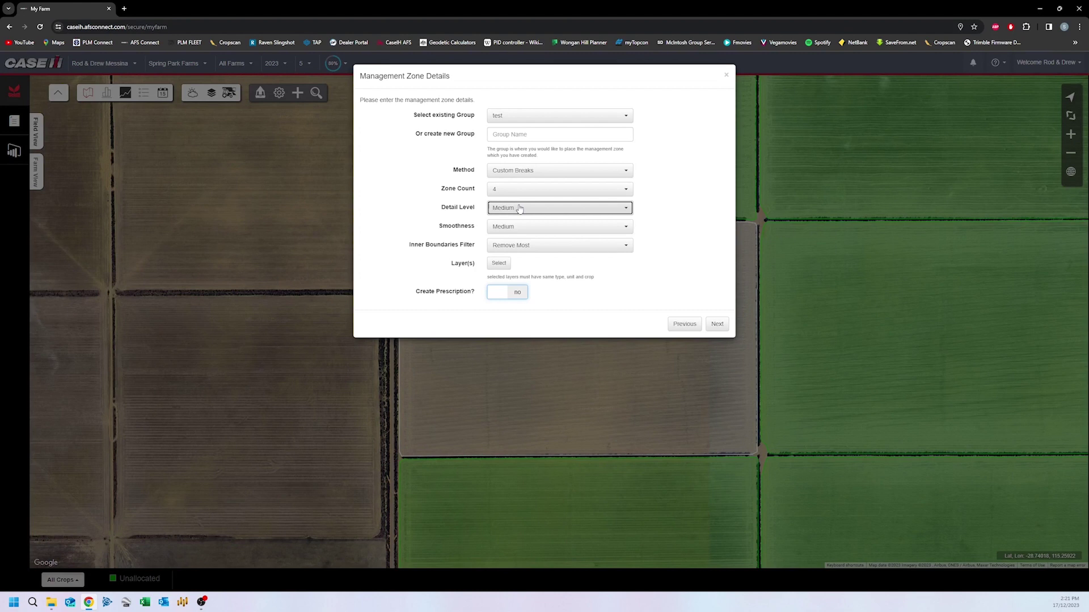
pyautogui.click(514, 250)
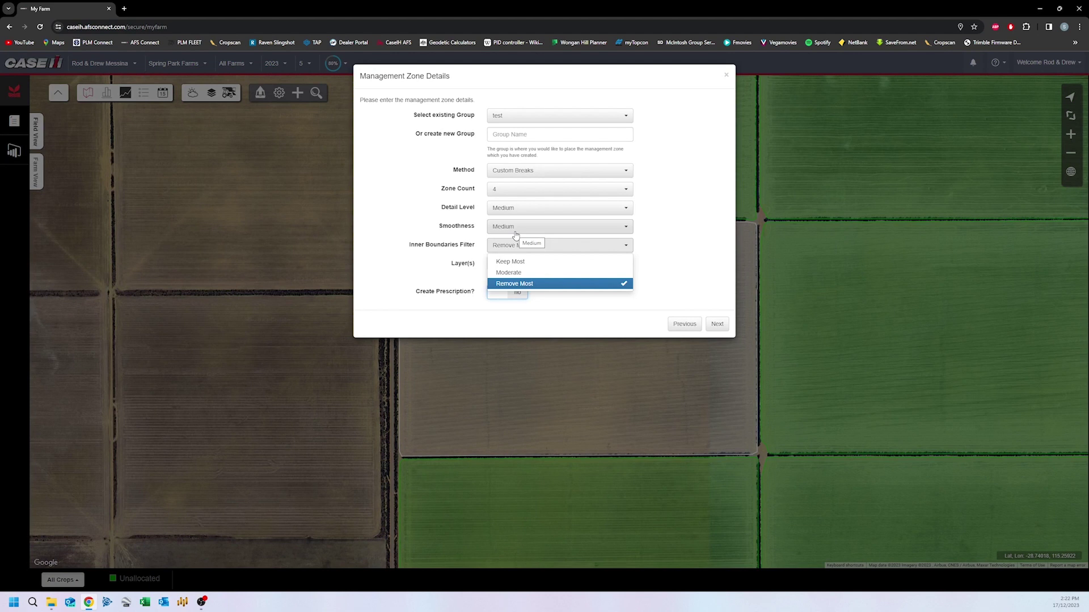
pyautogui.click(524, 247)
pyautogui.click(525, 248)
pyautogui.click(524, 250)
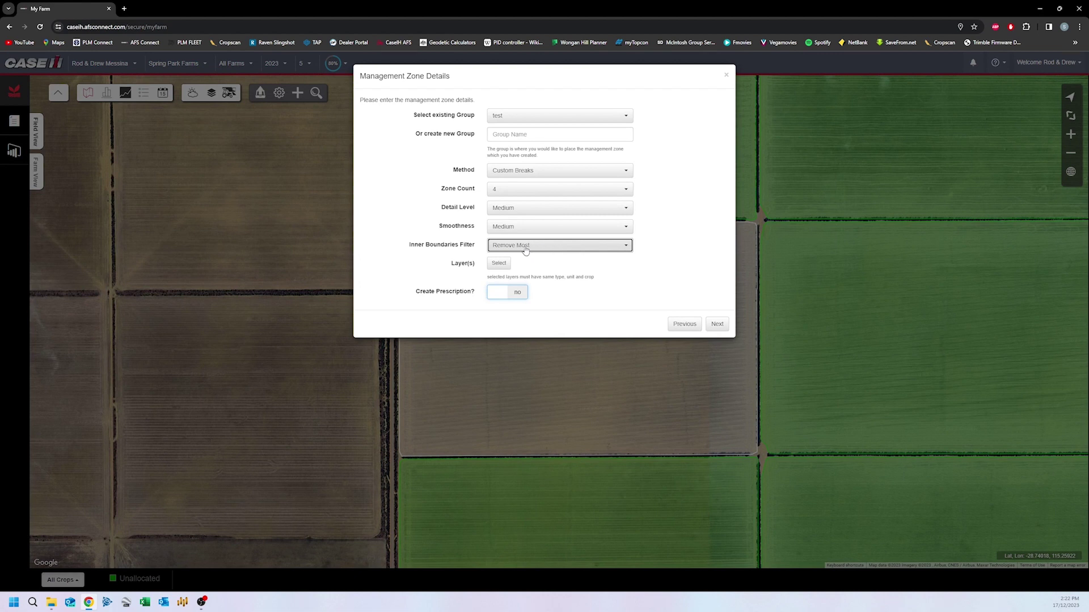
pyautogui.click(523, 249)
pyautogui.click(523, 252)
pyautogui.click(495, 253)
pyautogui.click(494, 253)
# Start selecting the source layers and list those of field 5 at Westwithy
pyautogui.click(497, 264)
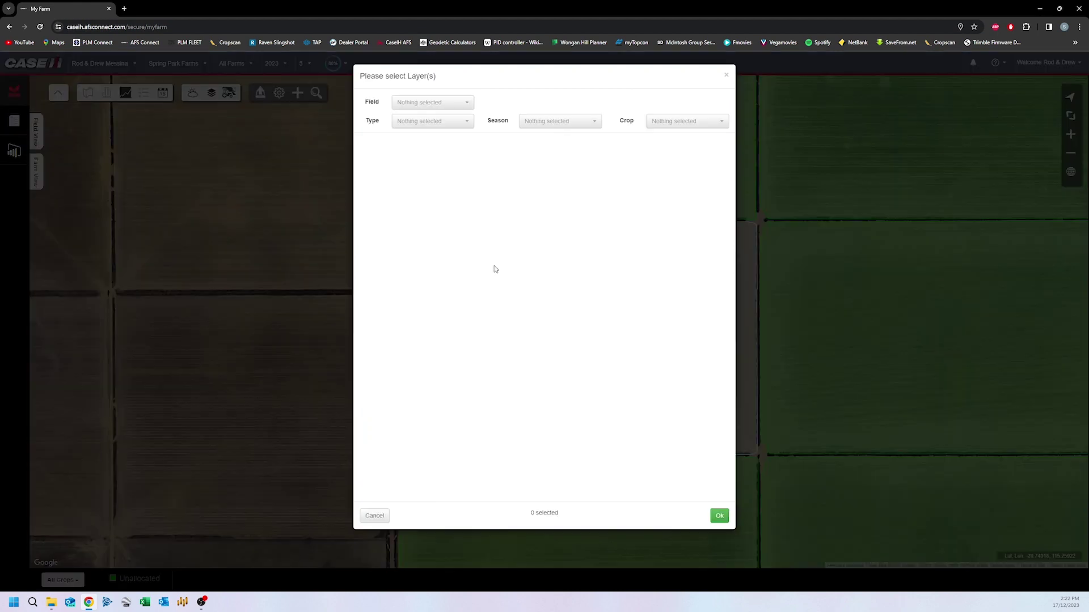
pyautogui.click(443, 104)
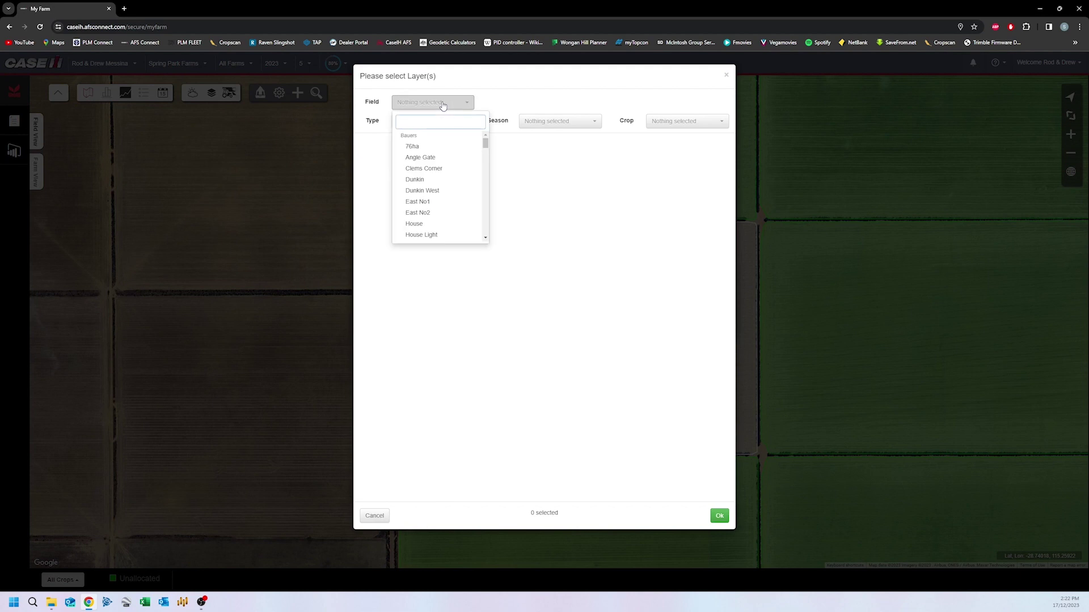
pyautogui.write('5')
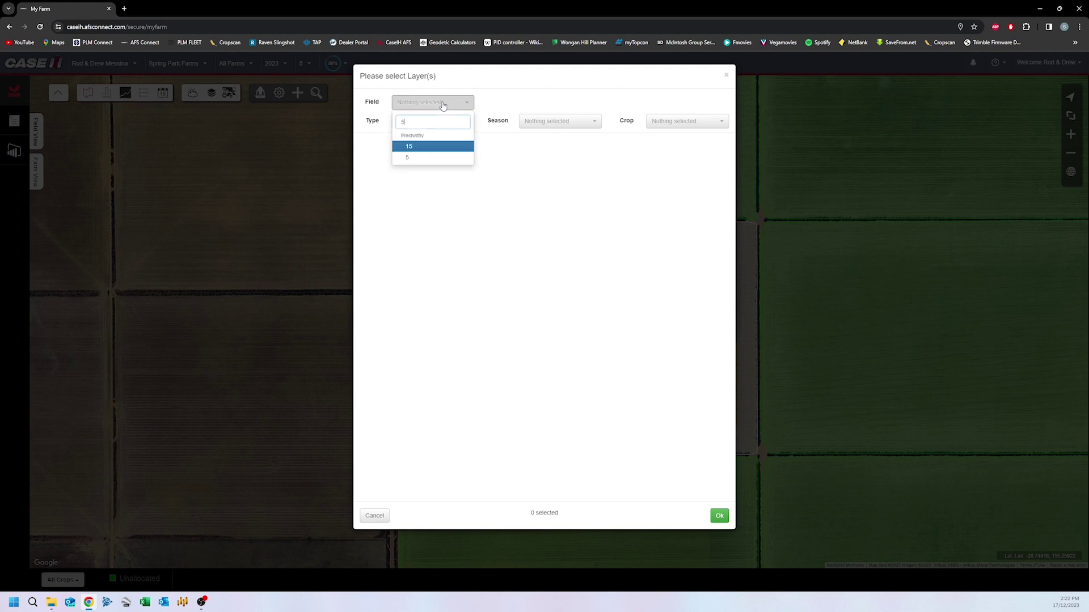
pyautogui.click(413, 161)
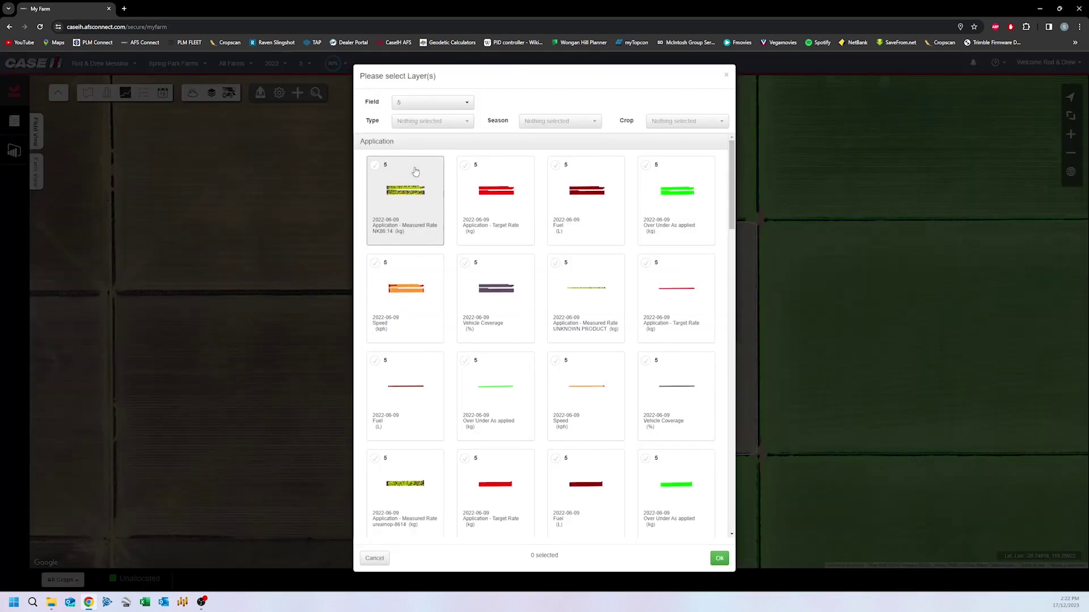
pyautogui.scroll(-10, 455, 243)
pyautogui.scroll(-12, 693, 451)
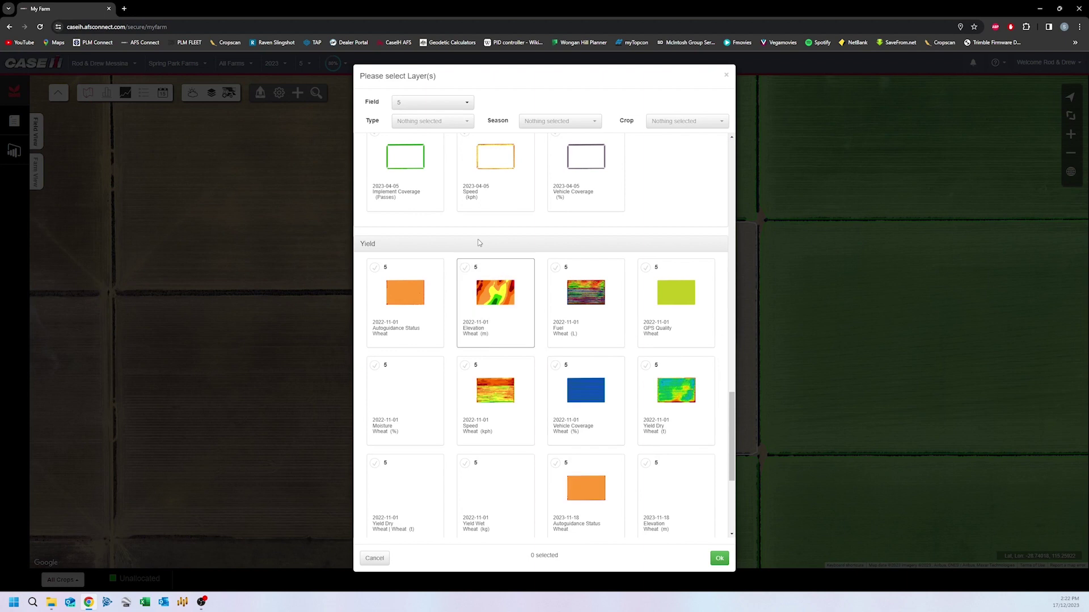
# Filter field 5's layers by type, trying Yield Wet first and settling on Yield Dry
pyautogui.click(414, 121)
pyautogui.scroll(-3, 448, 245)
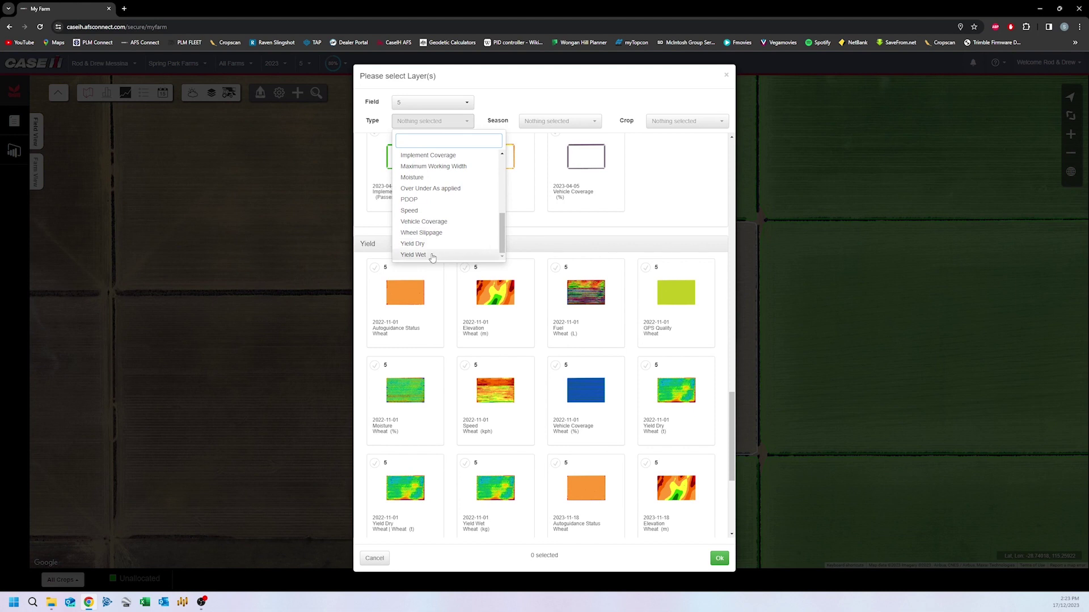
pyautogui.click(432, 255)
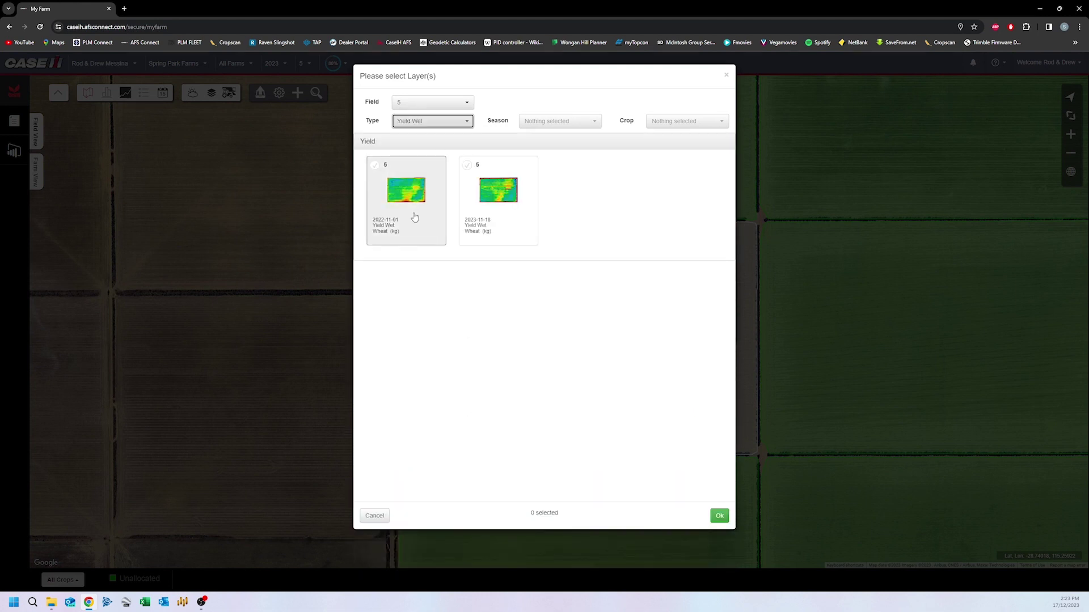
pyautogui.click(461, 121)
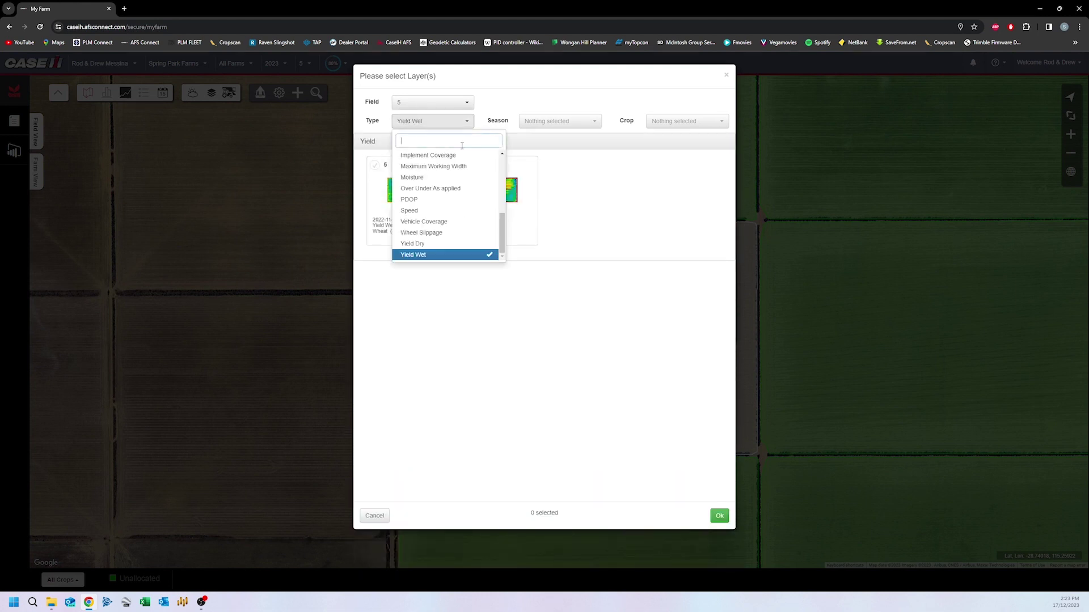
pyautogui.click(451, 244)
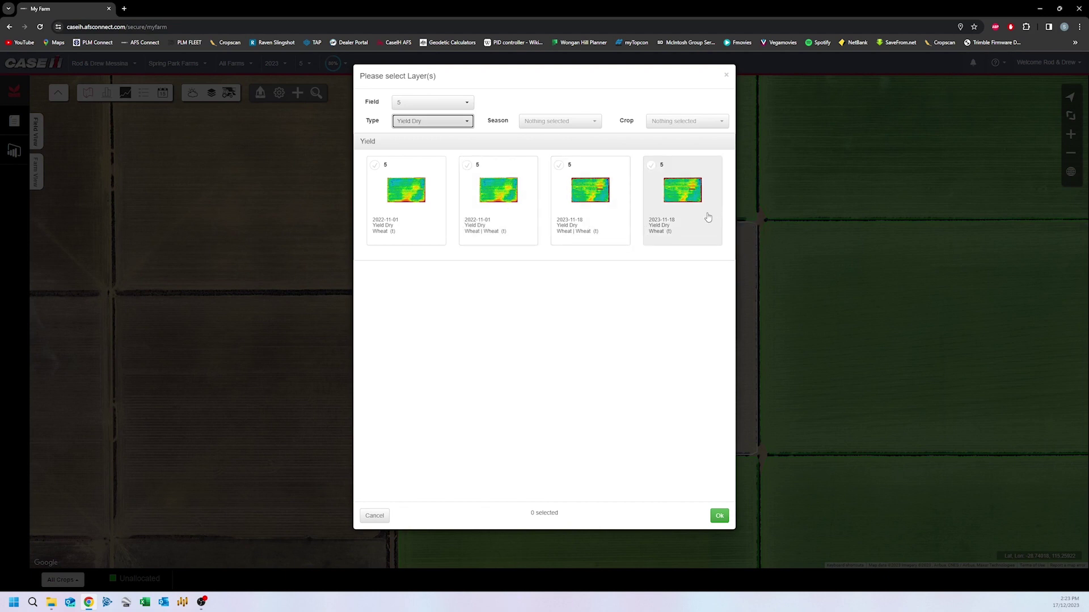
# Select both 2023-11-18 Yield Dry layers of field 5 and add the Clems Corner field to the layer list
pyautogui.click(690, 215)
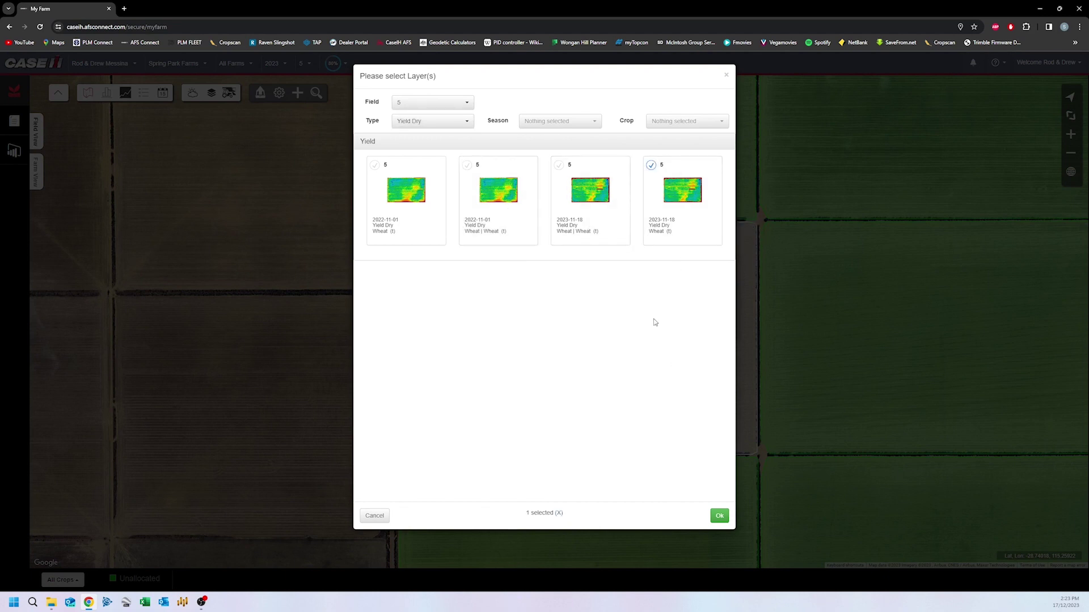
pyautogui.click(570, 231)
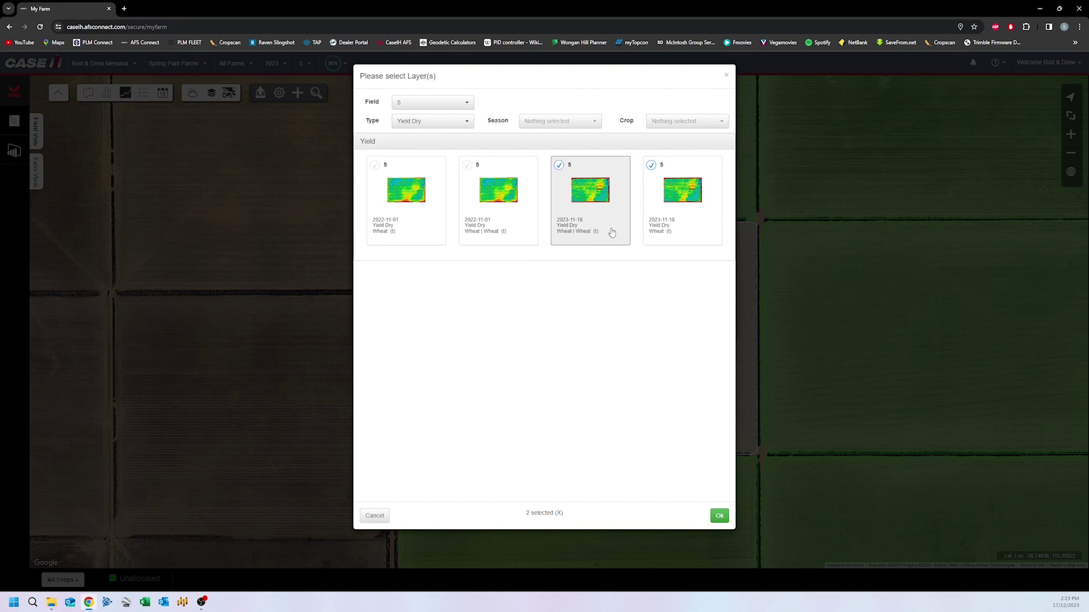
pyautogui.click(430, 103)
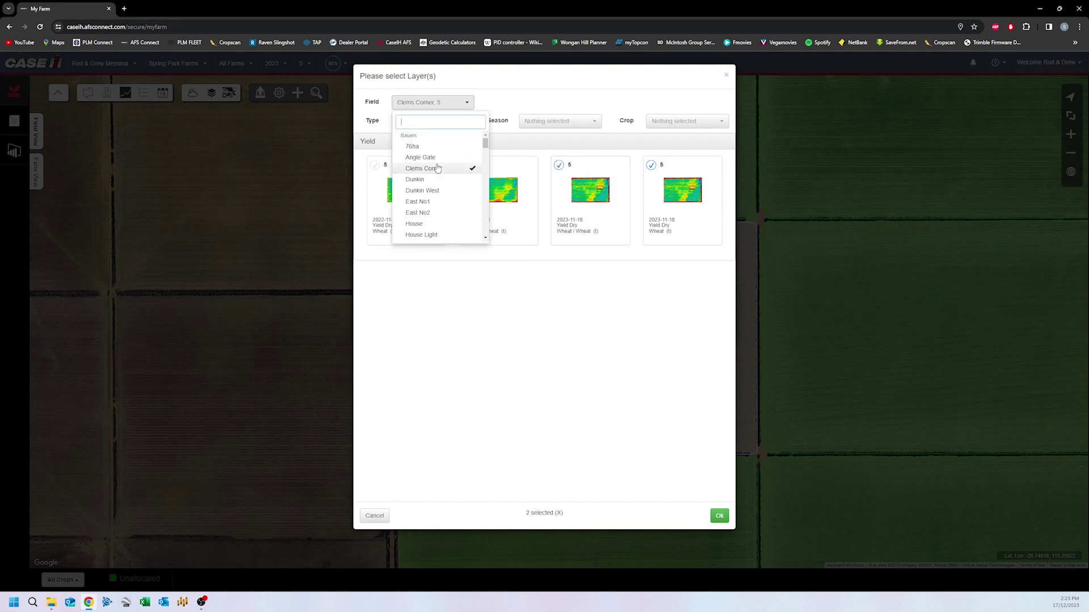
pyautogui.click(451, 108)
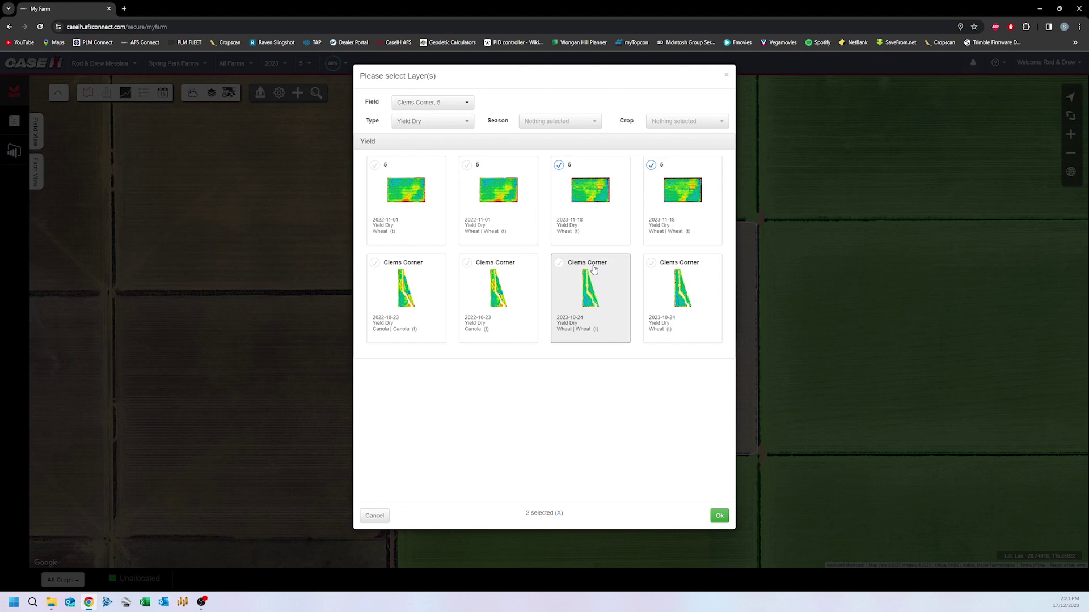
# Replace field 5's 2023-11-18 Wheat layer with Clems Corner's 2023-10-24 Wheat | Wheat layer, keep field 5's Wheat | Wheat layer, and accept the selection
pyautogui.click(619, 194)
pyautogui.click(673, 195)
pyautogui.click(674, 195)
pyautogui.click(567, 307)
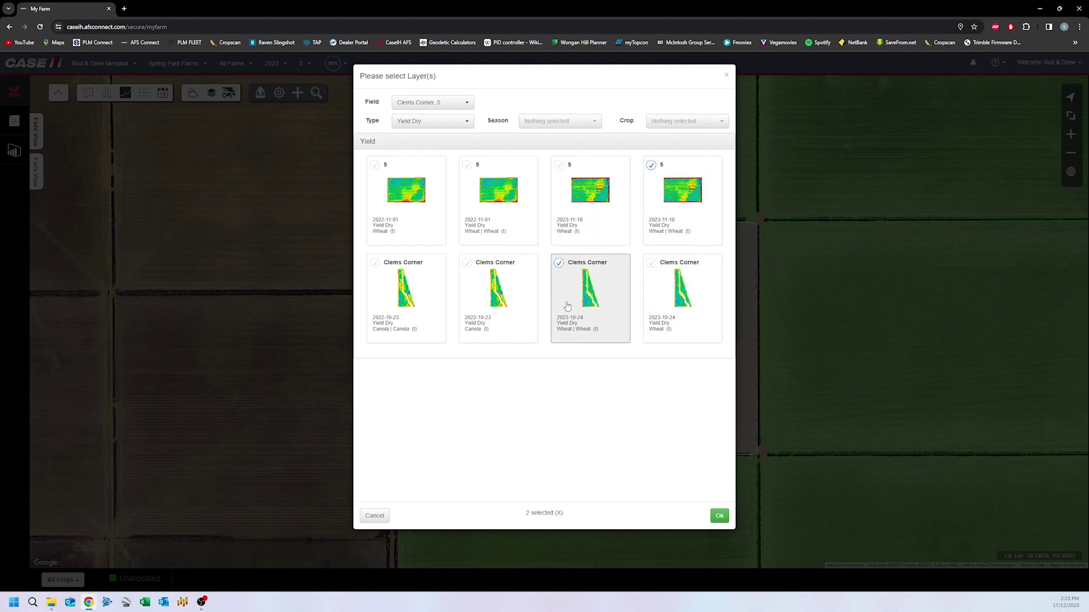
pyautogui.click(720, 517)
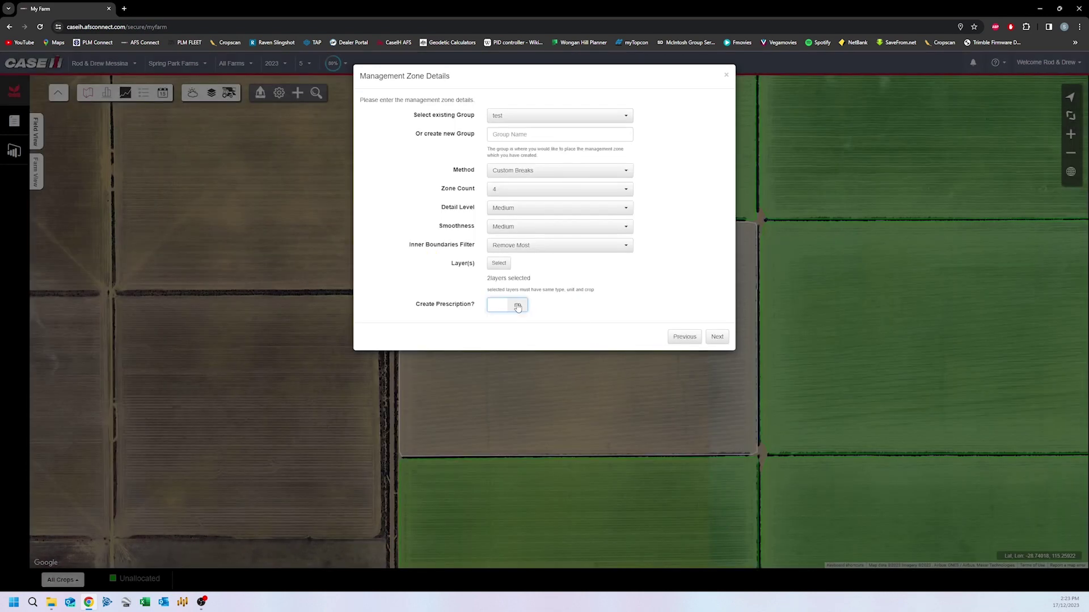
# Enable creating a prescription, set its input product to Urea, and continue to the custom breaks
pyautogui.click(723, 338)
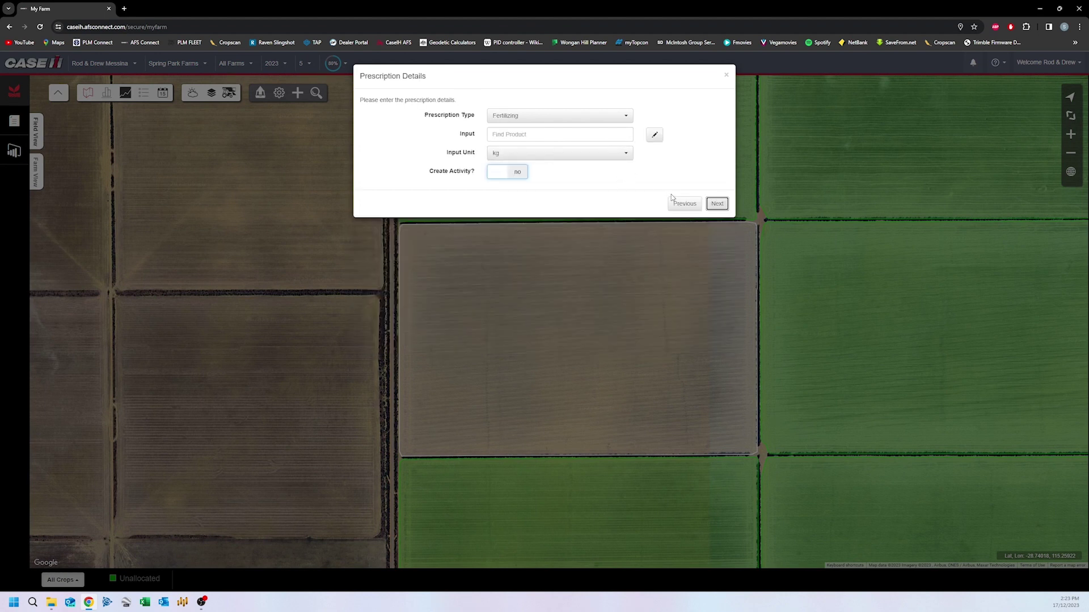
pyautogui.click(573, 139)
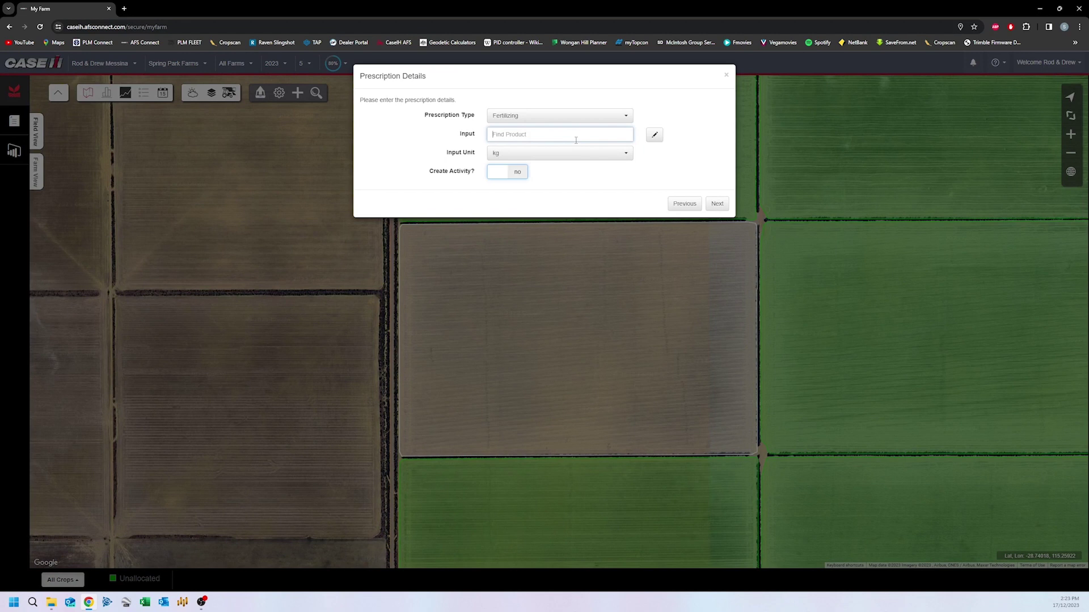
pyautogui.write('urea')
pyautogui.click(558, 149)
pyautogui.click(717, 204)
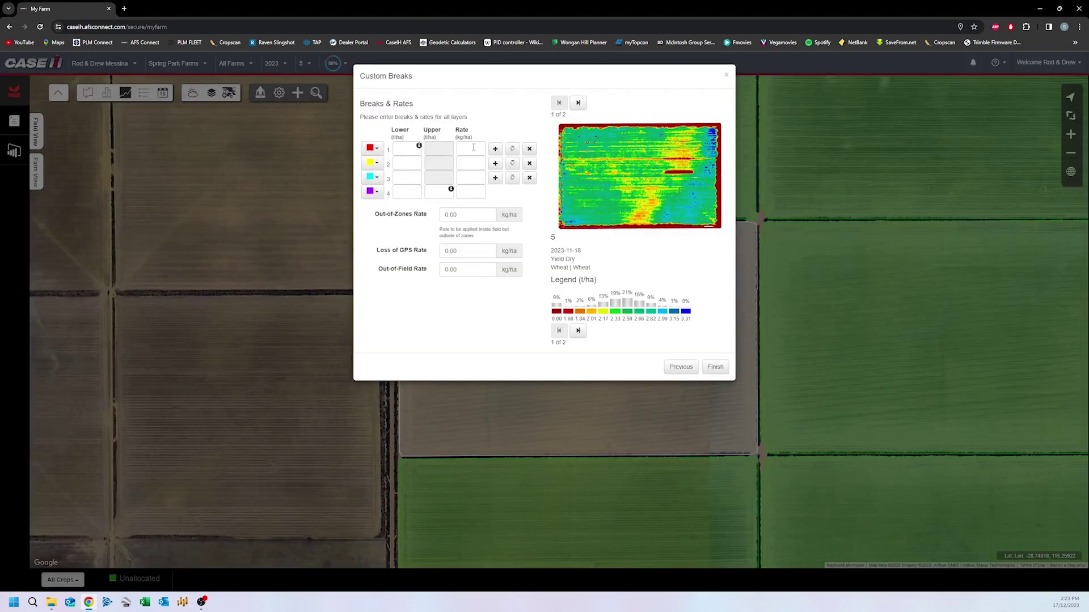
# Compare the yield maps and legends of the field 5 and Clems Corner layers, and return to the prescription details
pyautogui.click(580, 104)
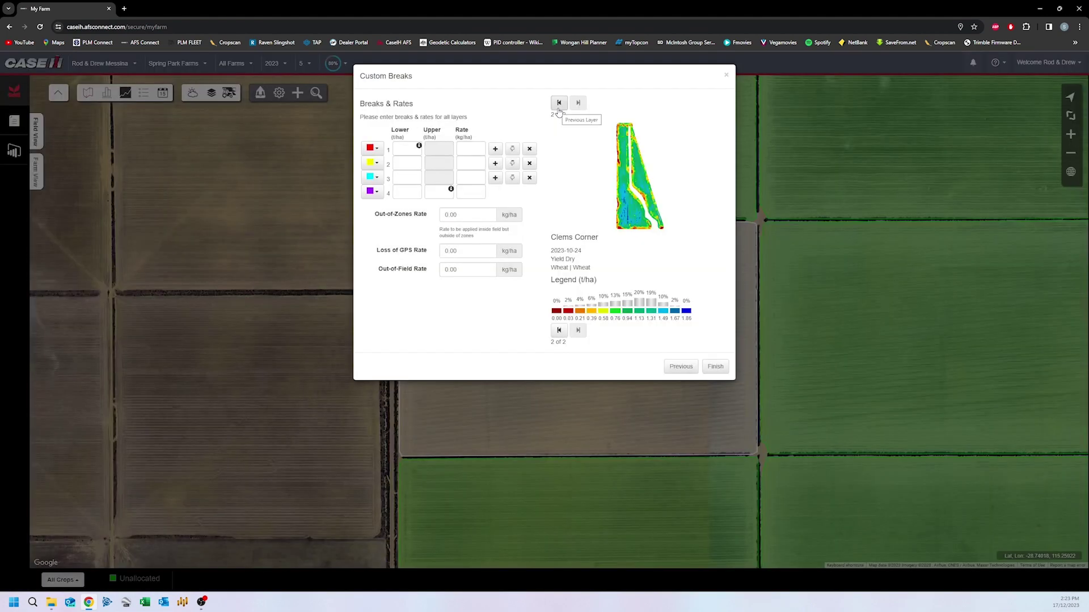
pyautogui.click(558, 108)
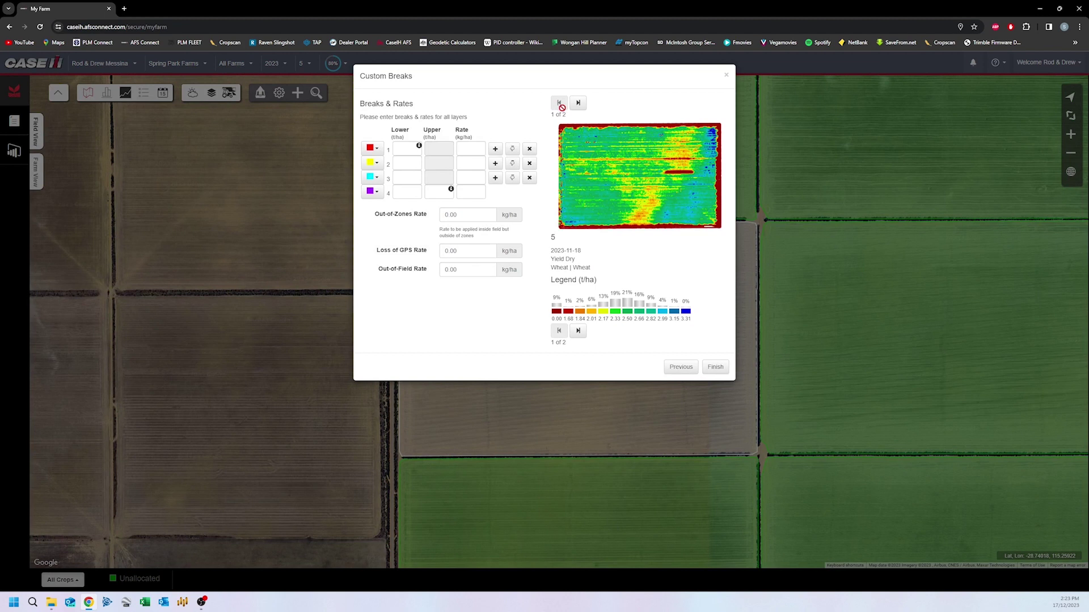
pyautogui.click(583, 104)
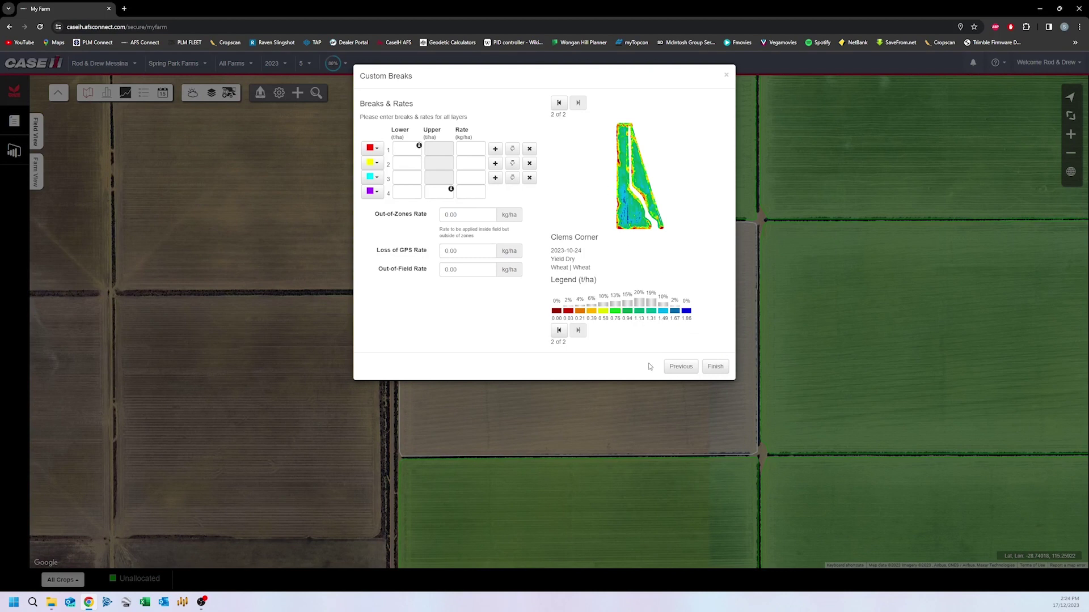
pyautogui.click(677, 368)
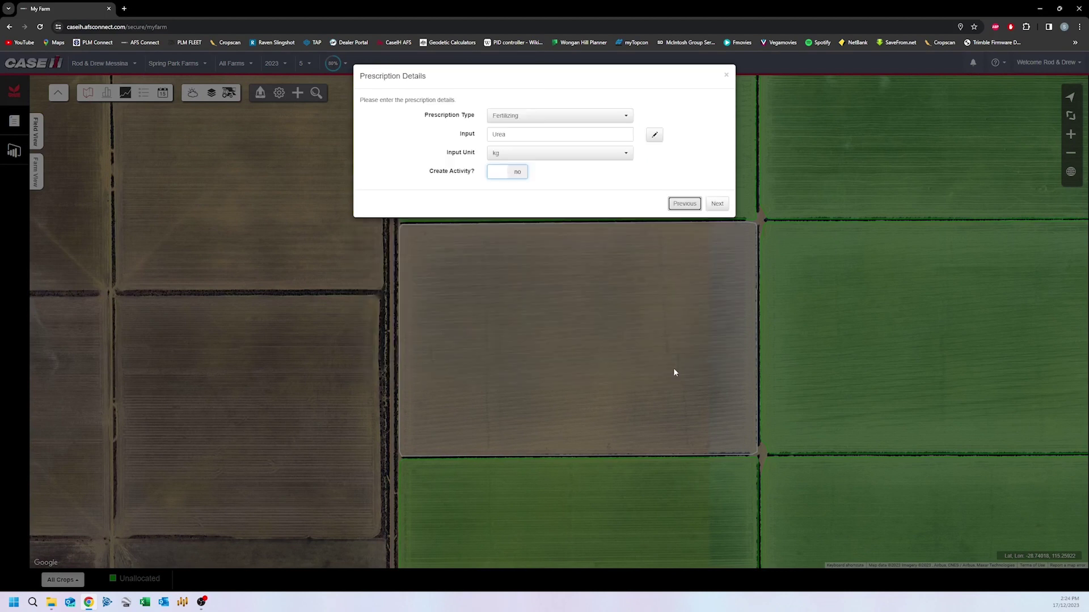
# Return to the management zone details, deselect Clems Corner's 2023-10-24 Wheat | Wheat layer, and accept field 5's 2023-11-18 layer alone
pyautogui.click(678, 204)
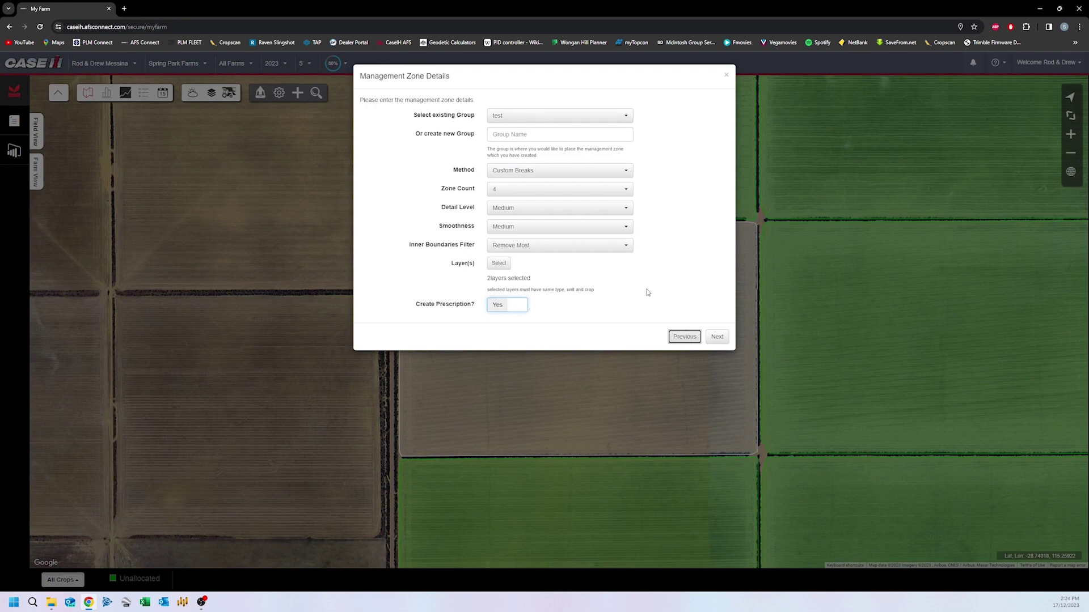
pyautogui.click(499, 263)
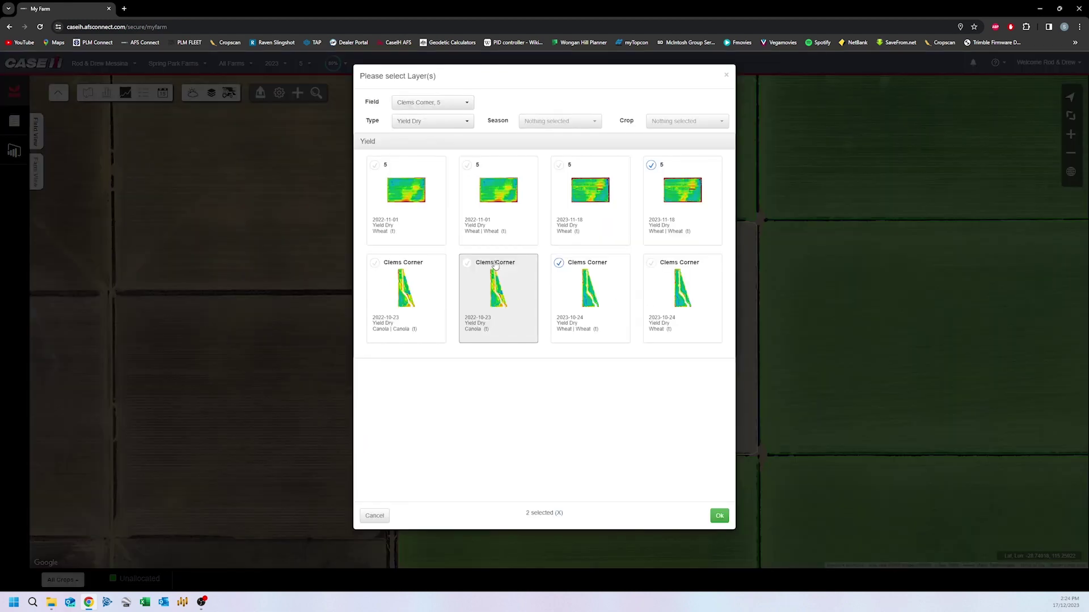
pyautogui.click(595, 287)
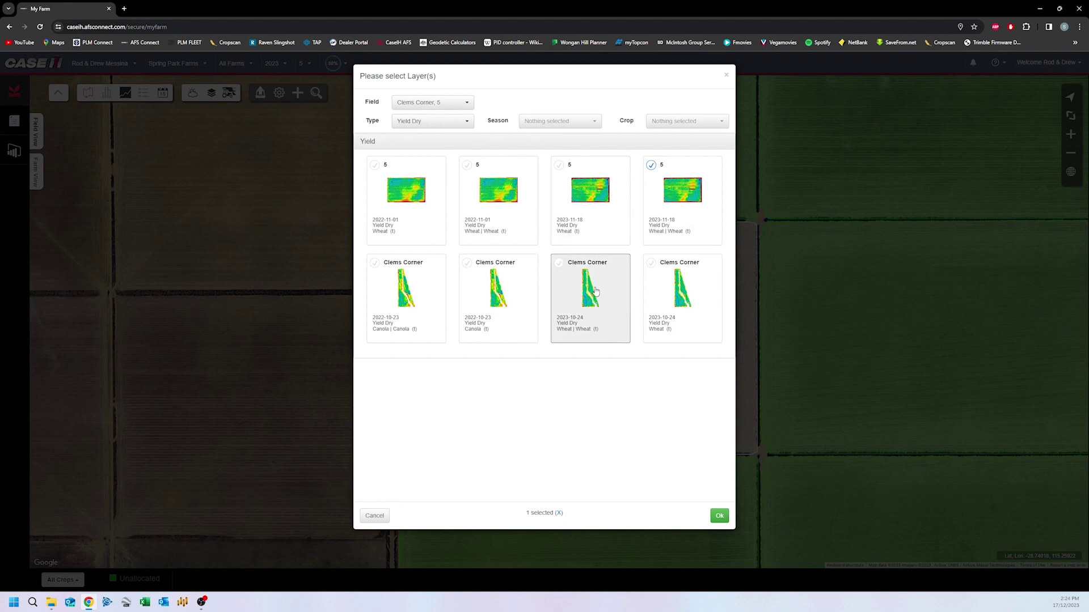
pyautogui.click(719, 516)
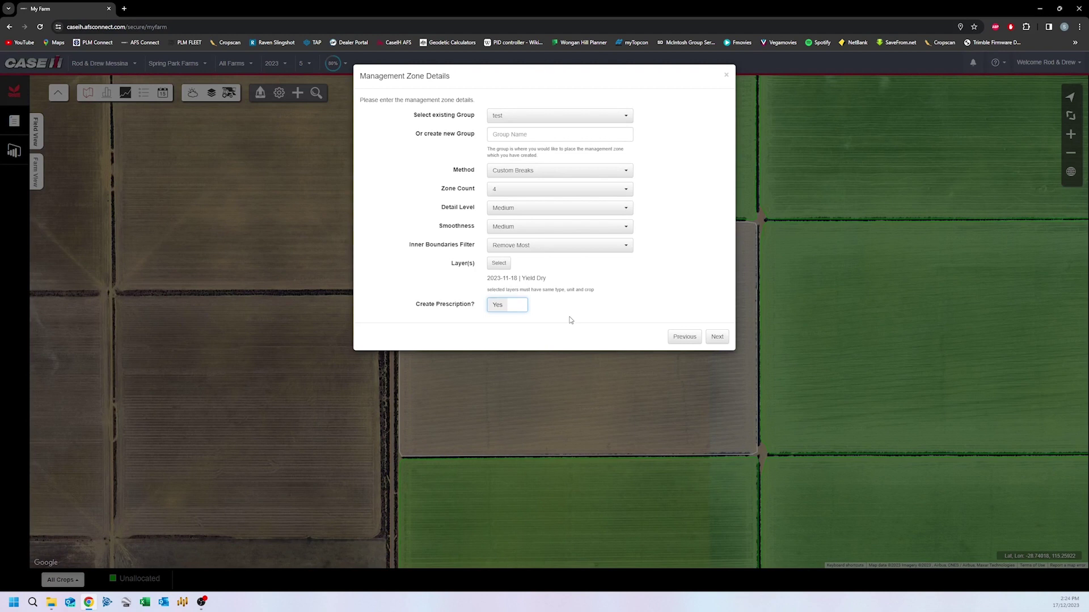
# Keep prescription creation enabled, continue to the prescription details, and choose Urea as the input product for the Fertilizing prescription
pyautogui.click(519, 307)
pyautogui.click(520, 310)
pyautogui.click(716, 337)
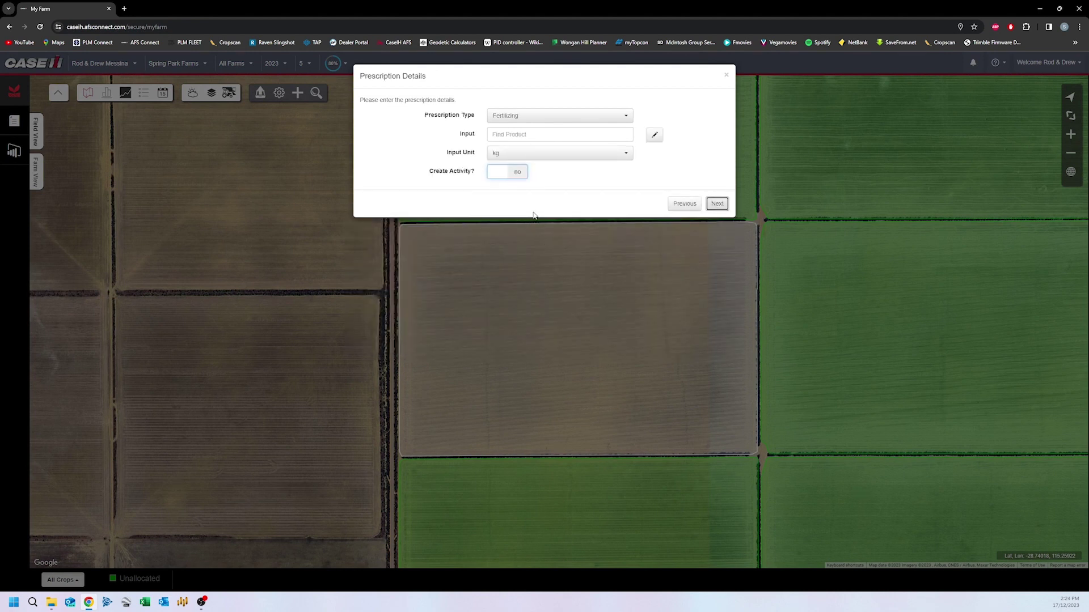
pyautogui.click(540, 121)
pyautogui.click(540, 124)
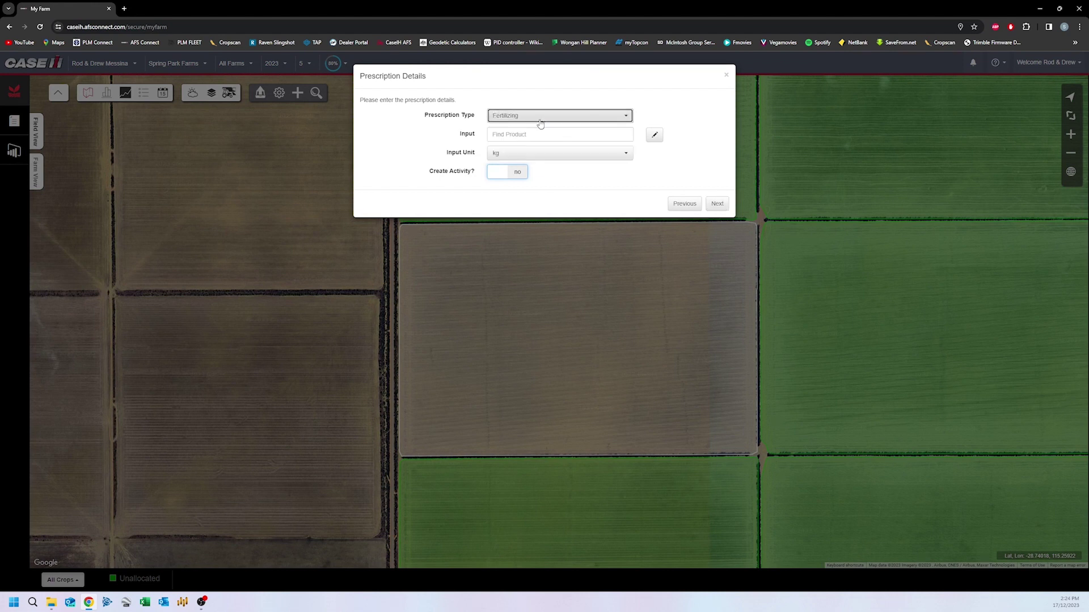
pyautogui.click(537, 134)
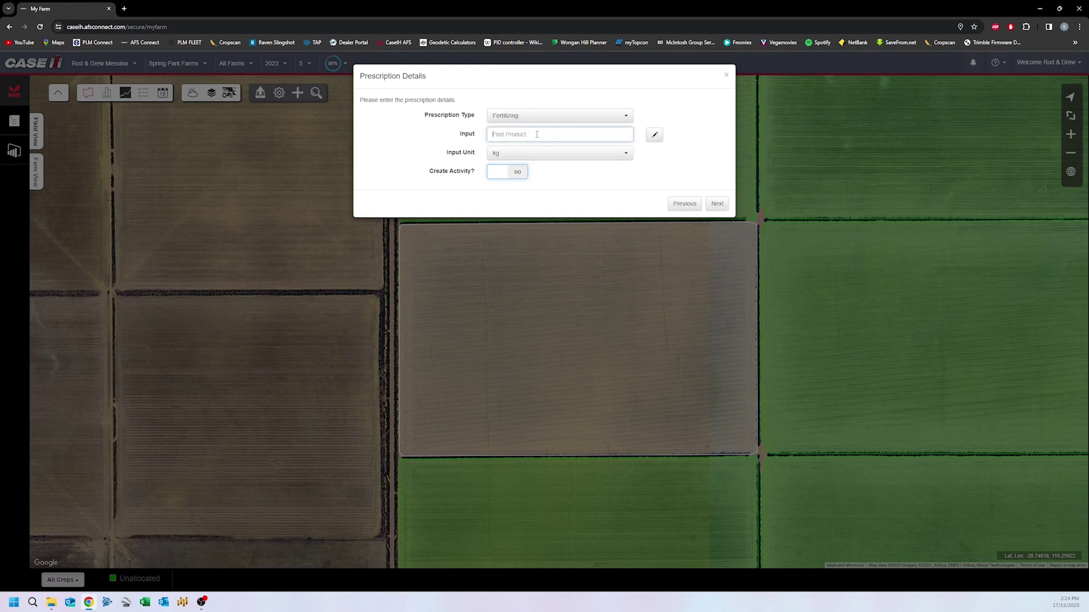
pyautogui.write('Urea')
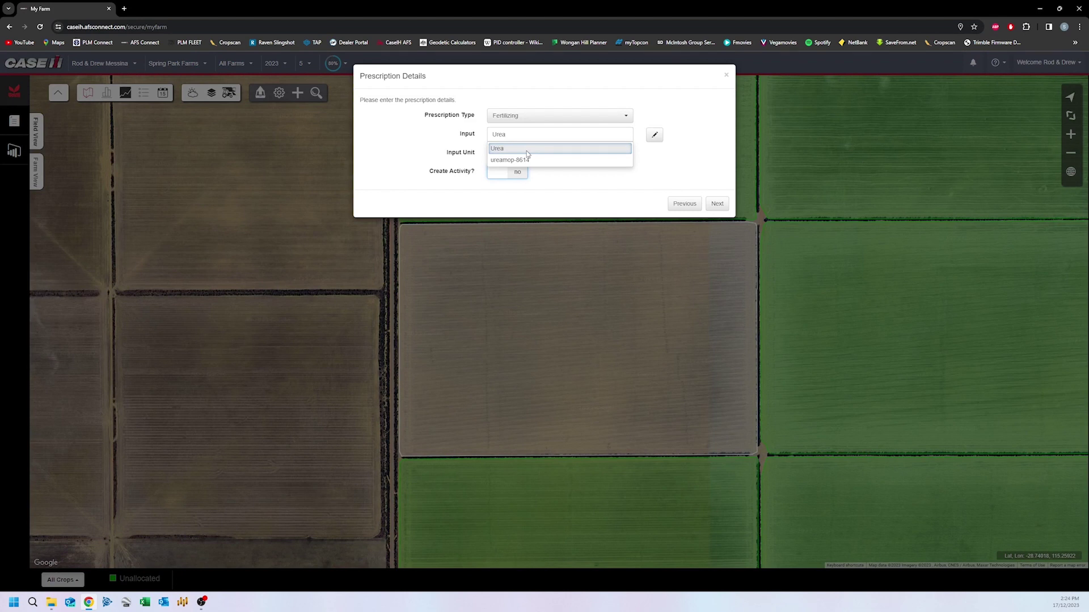
pyautogui.click(527, 152)
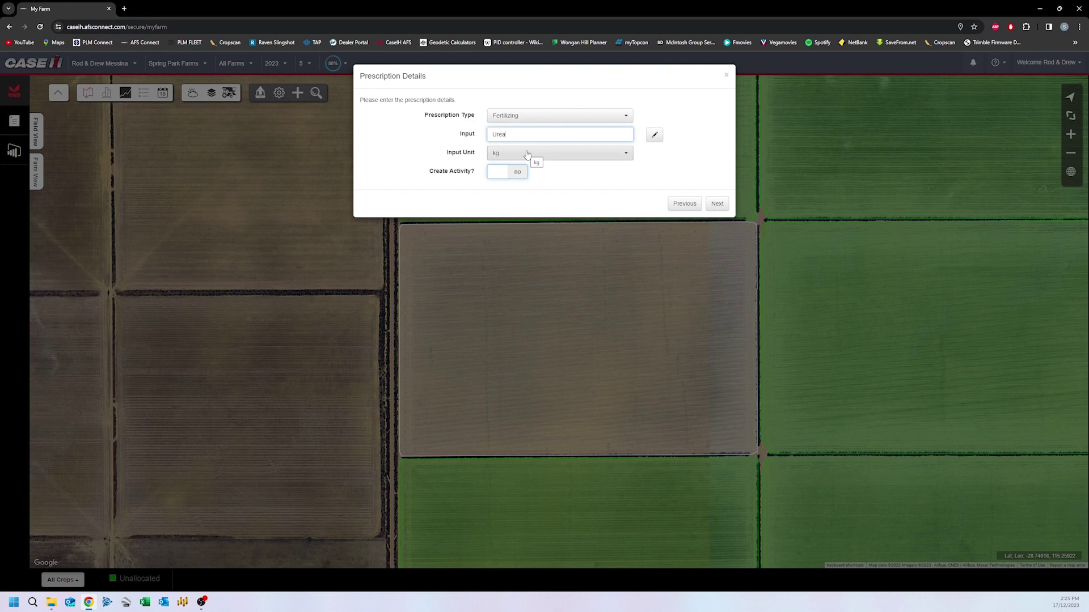
# Open the Urea product for editing, keep its type as Fertilizer, and select Dry as the product form
pyautogui.click(654, 137)
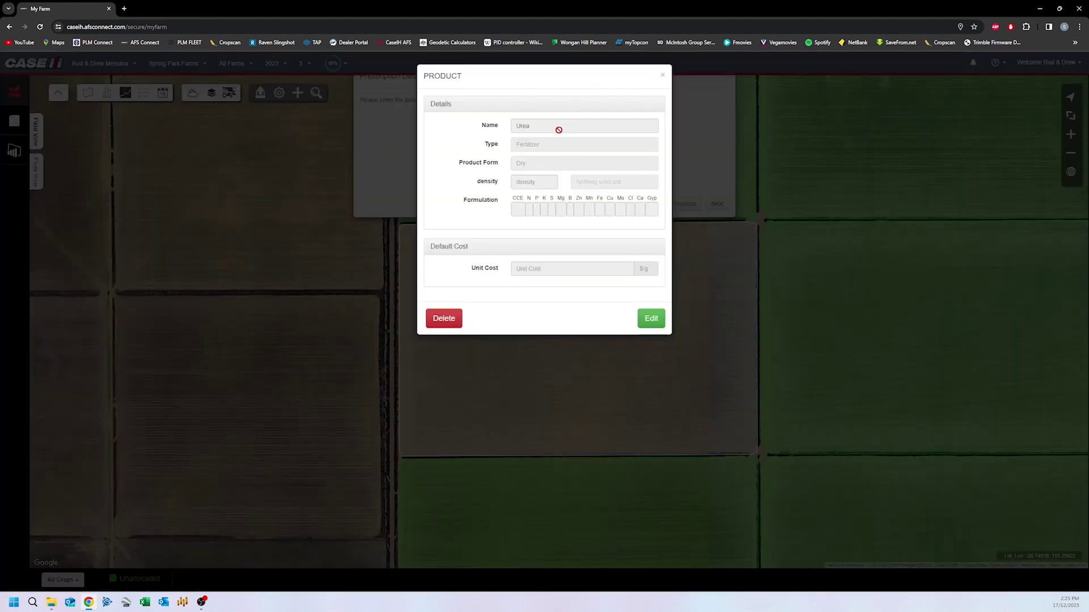
pyautogui.click(651, 319)
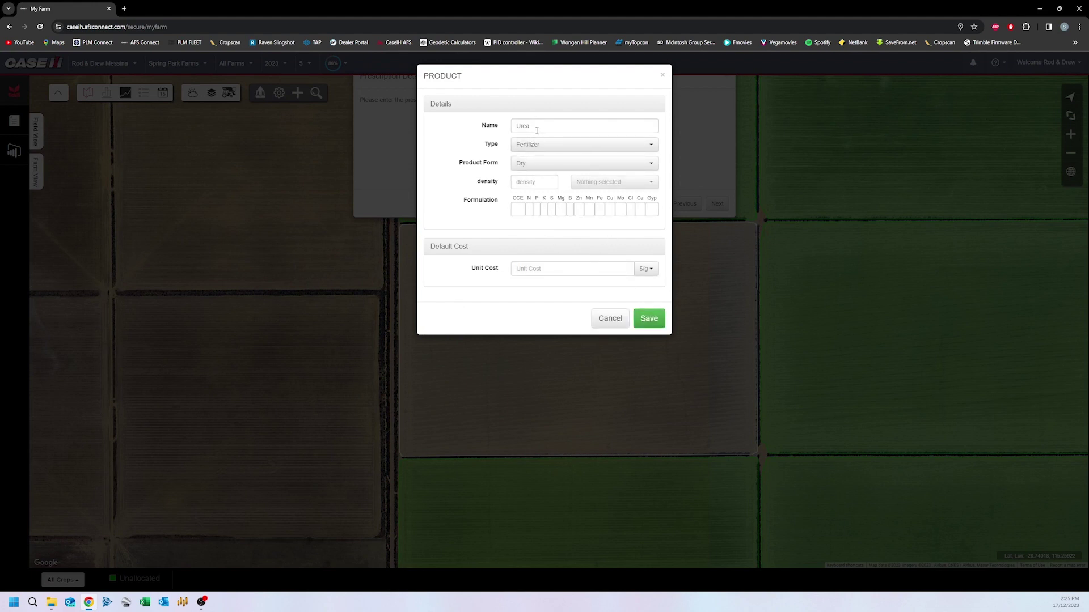
pyautogui.click(546, 145)
pyautogui.click(545, 146)
pyautogui.click(547, 165)
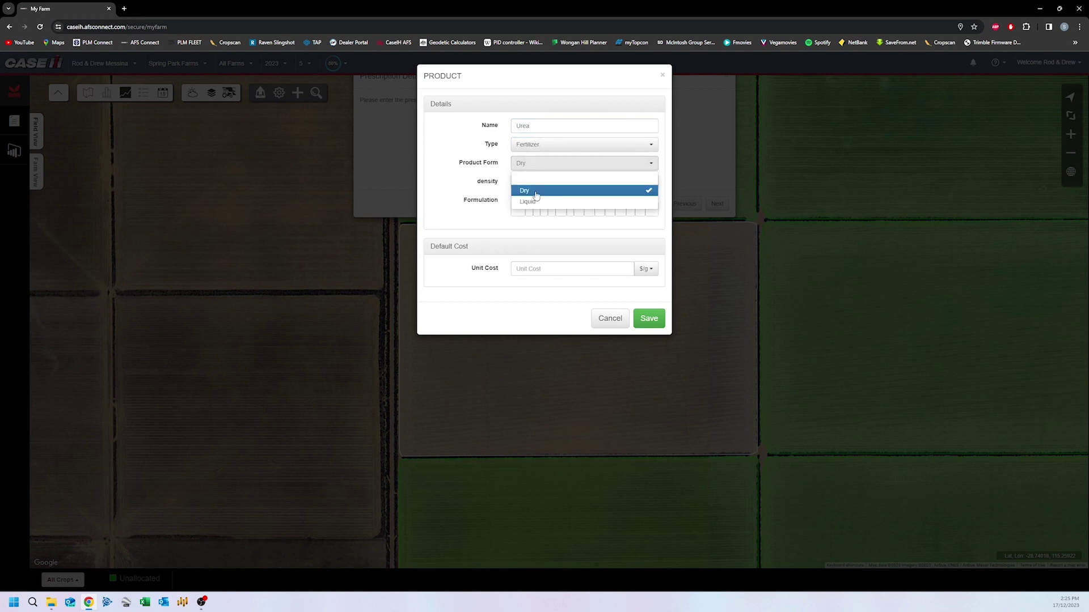
pyautogui.click(534, 195)
pyautogui.click(536, 164)
pyautogui.click(535, 165)
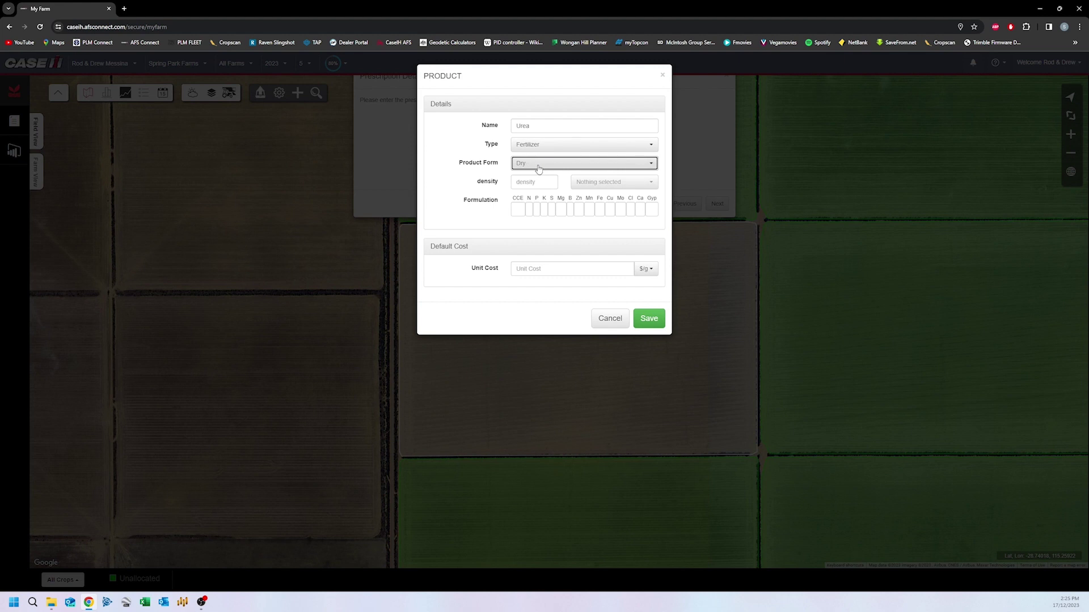
# Set the Urea product's density to 1 g/kl
pyautogui.click(537, 183)
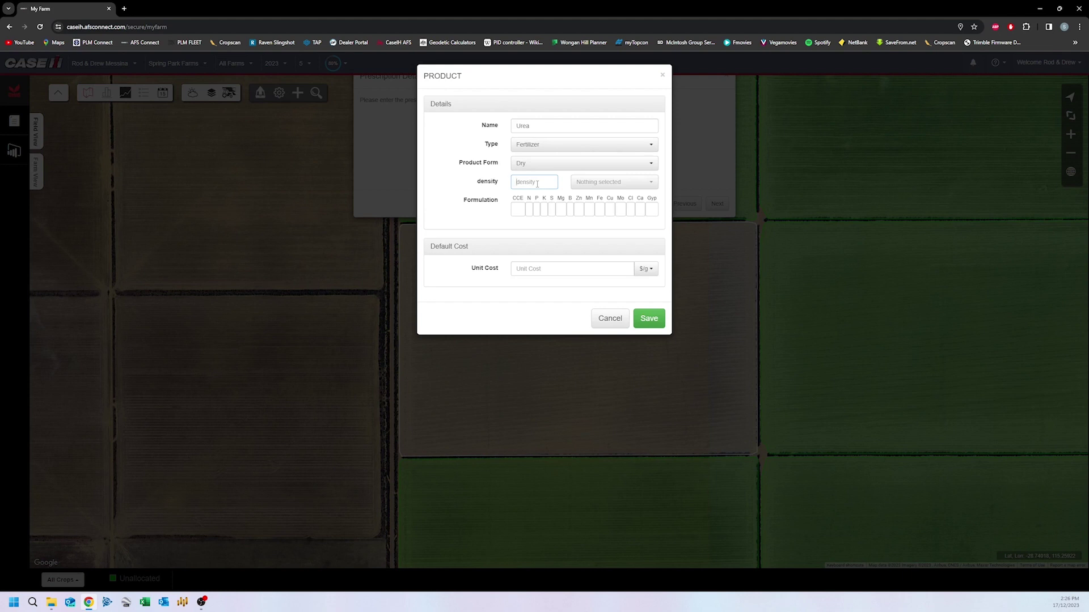
pyautogui.write('4')
pyautogui.press('BackSpace')
pyautogui.write('1')
pyautogui.click(588, 185)
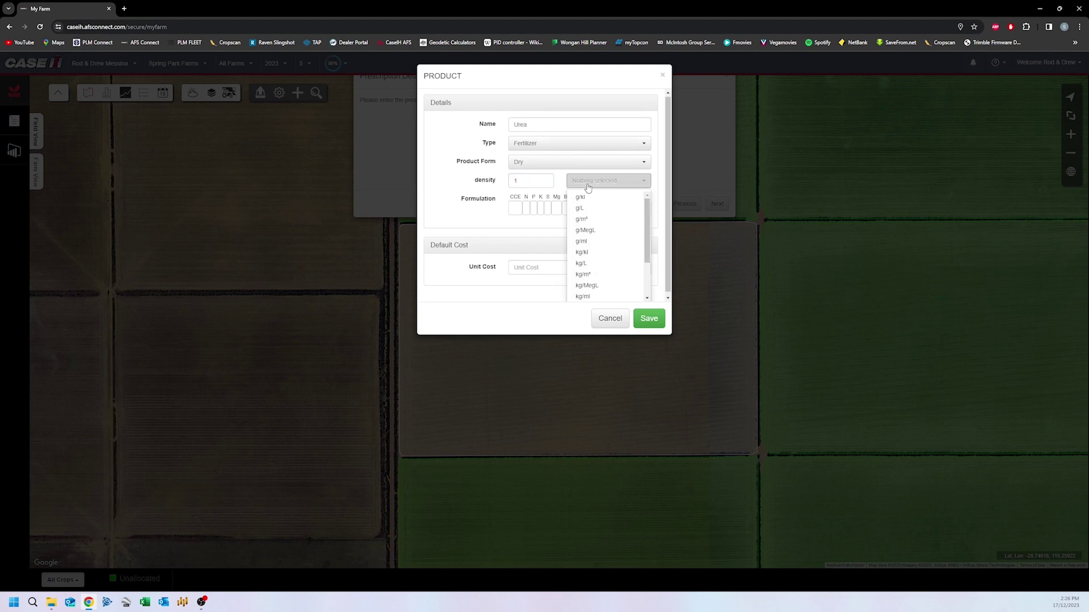
pyautogui.click(584, 197)
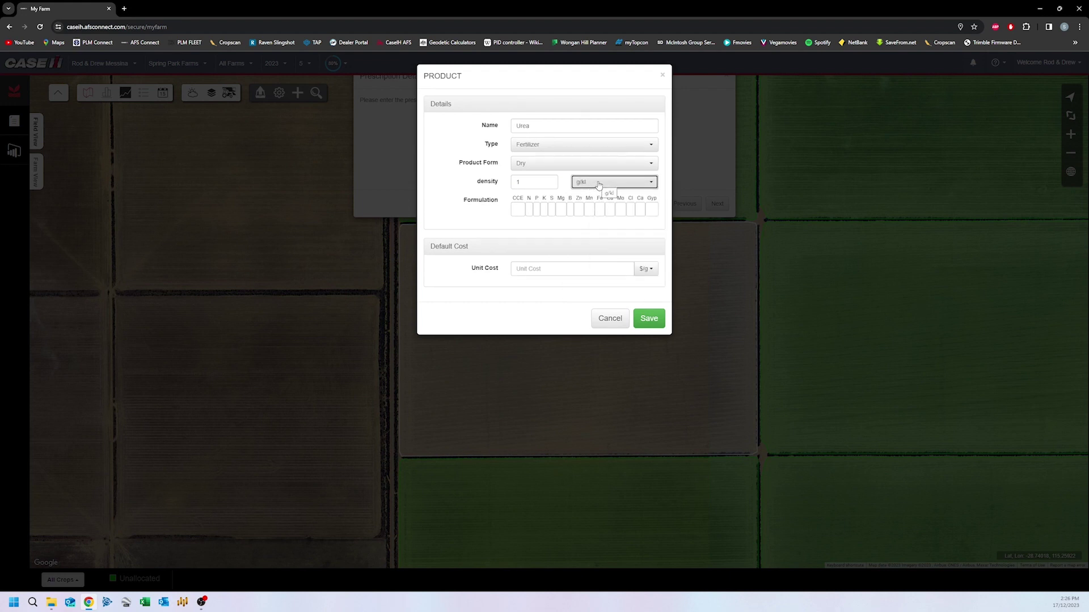
pyautogui.click(599, 185)
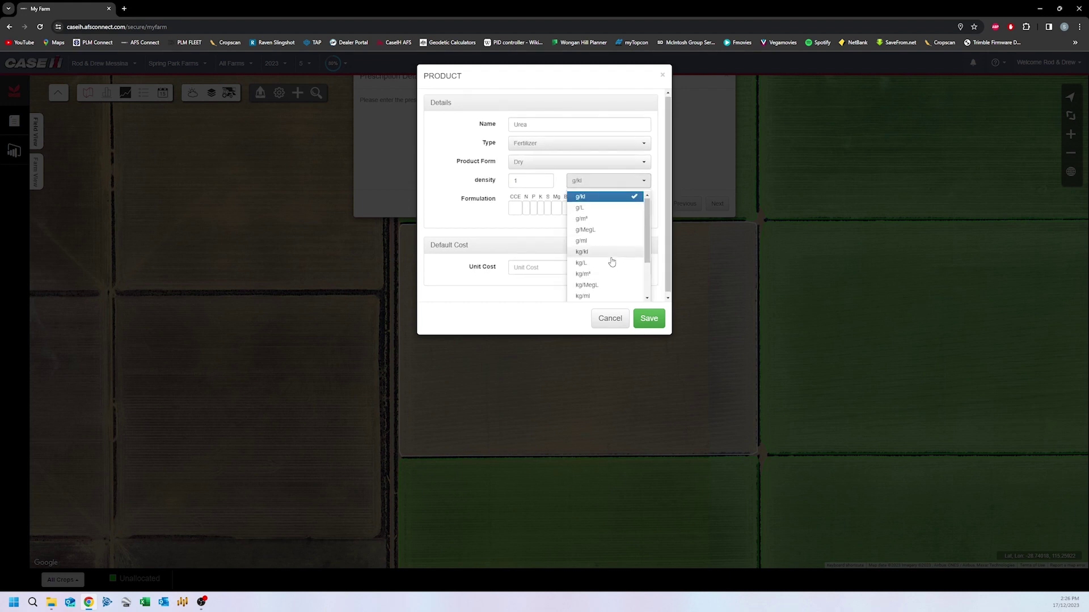
pyautogui.scroll(-2, 611, 258)
pyautogui.click(590, 175)
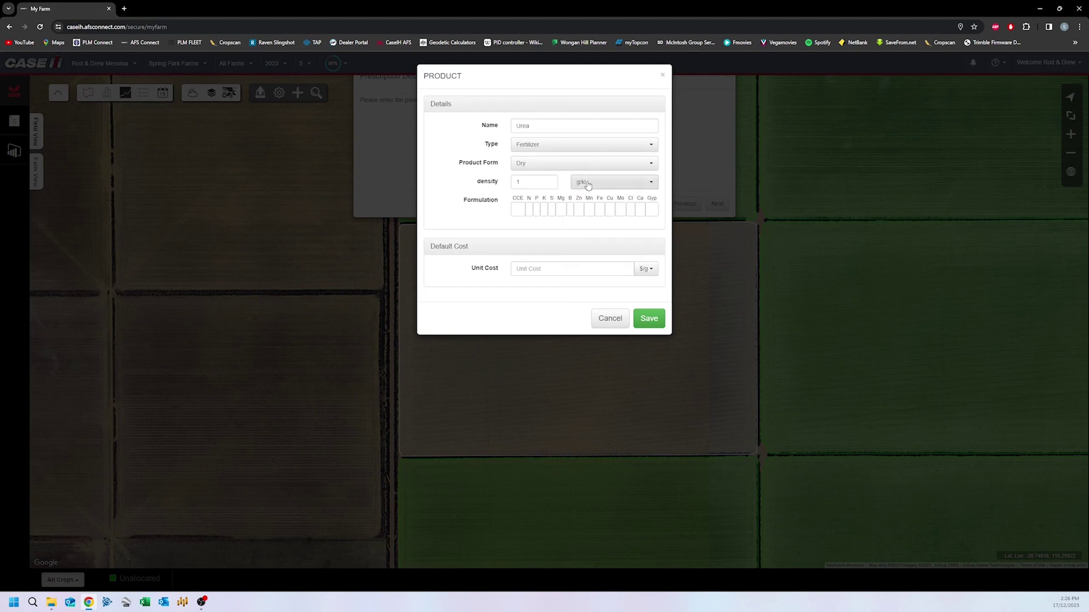
# Fill in the Urea formulation's N (47), P and B (1) values, set the unit cost to 1 $/kg, and save the product
pyautogui.click(537, 207)
pyautogui.write('1')
pyautogui.click(646, 269)
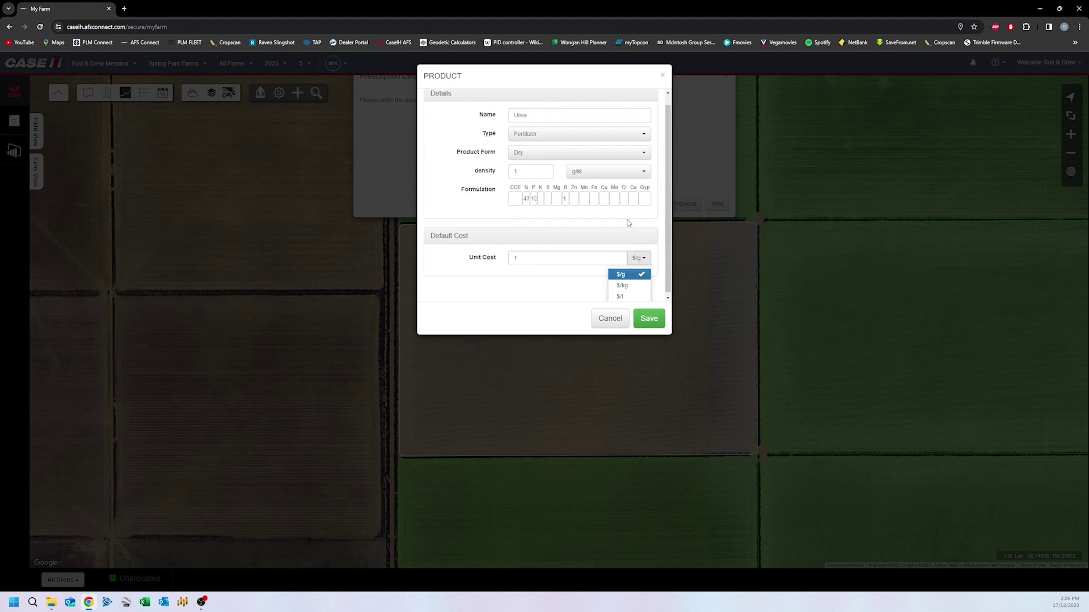
pyautogui.click(628, 283)
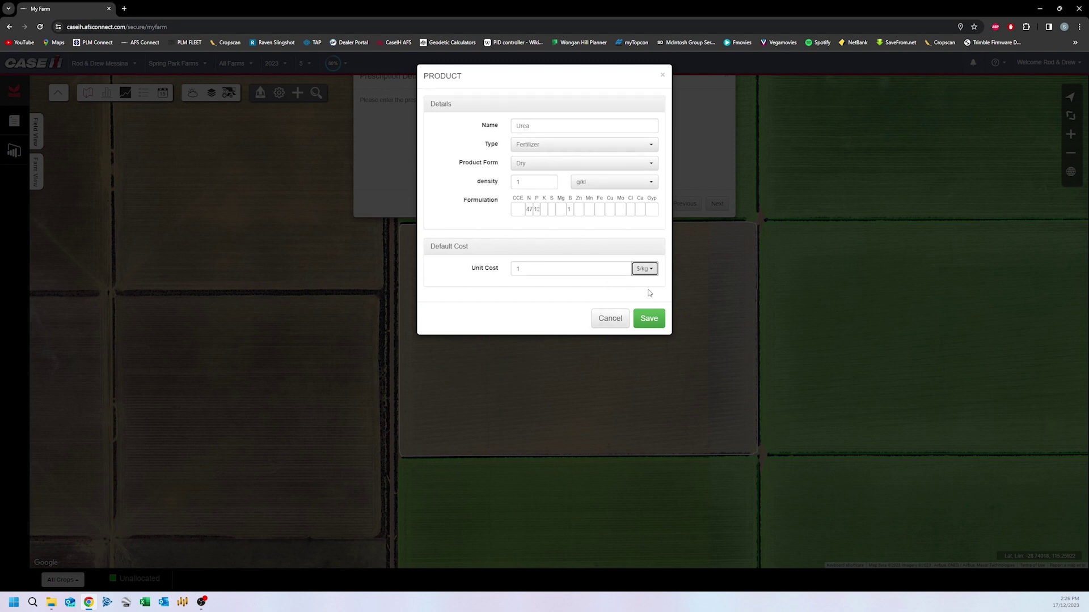
pyautogui.click(650, 319)
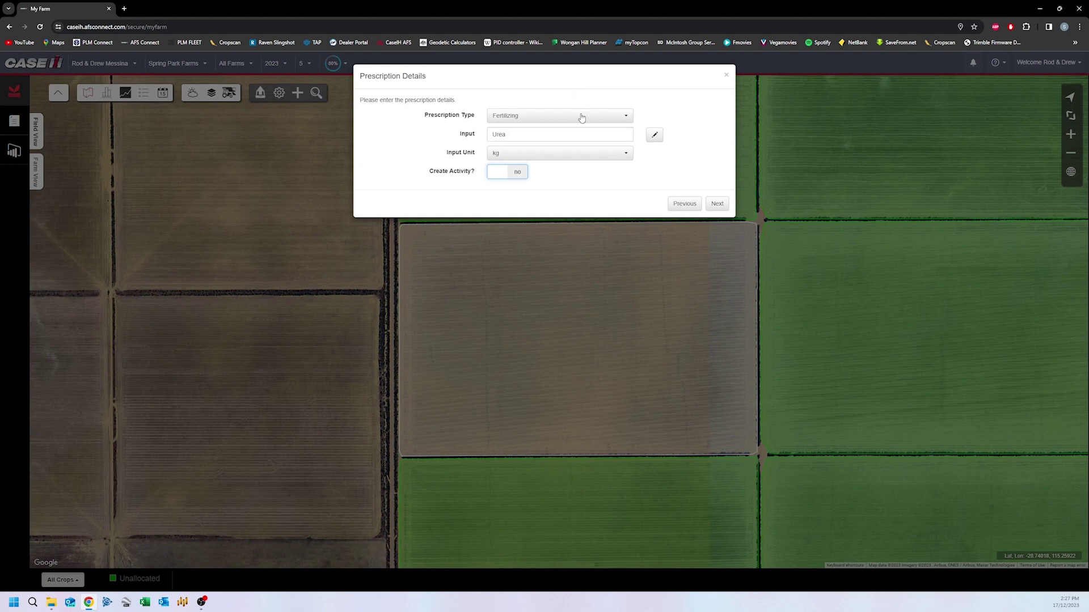
# Select kg as the prescription's input unit
pyautogui.click(588, 156)
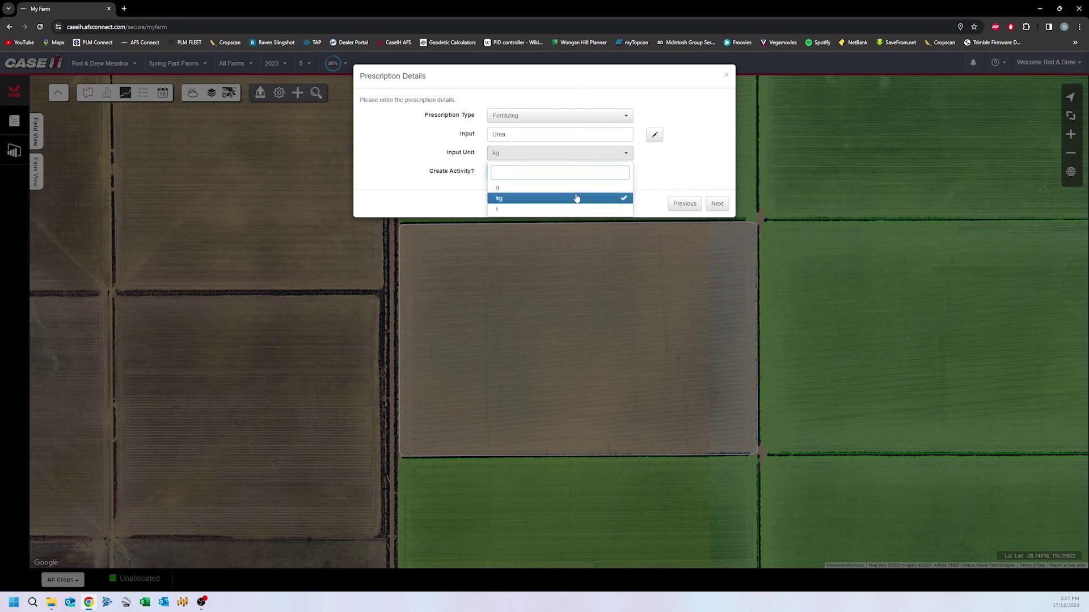
pyautogui.click(577, 197)
pyautogui.click(561, 154)
pyautogui.click(556, 197)
pyautogui.click(594, 159)
pyautogui.click(593, 160)
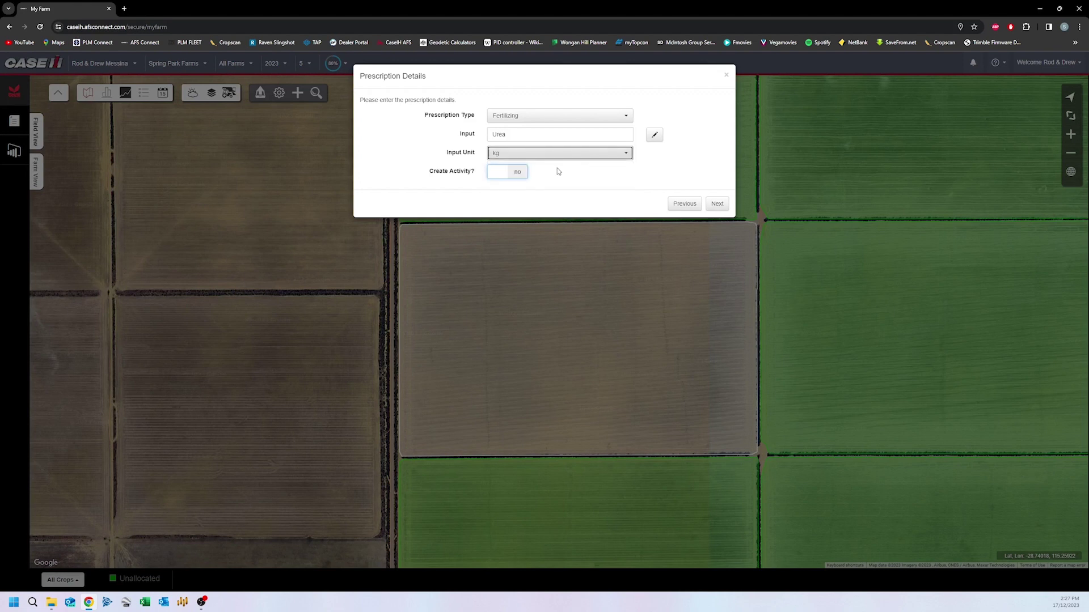
pyautogui.click(526, 172)
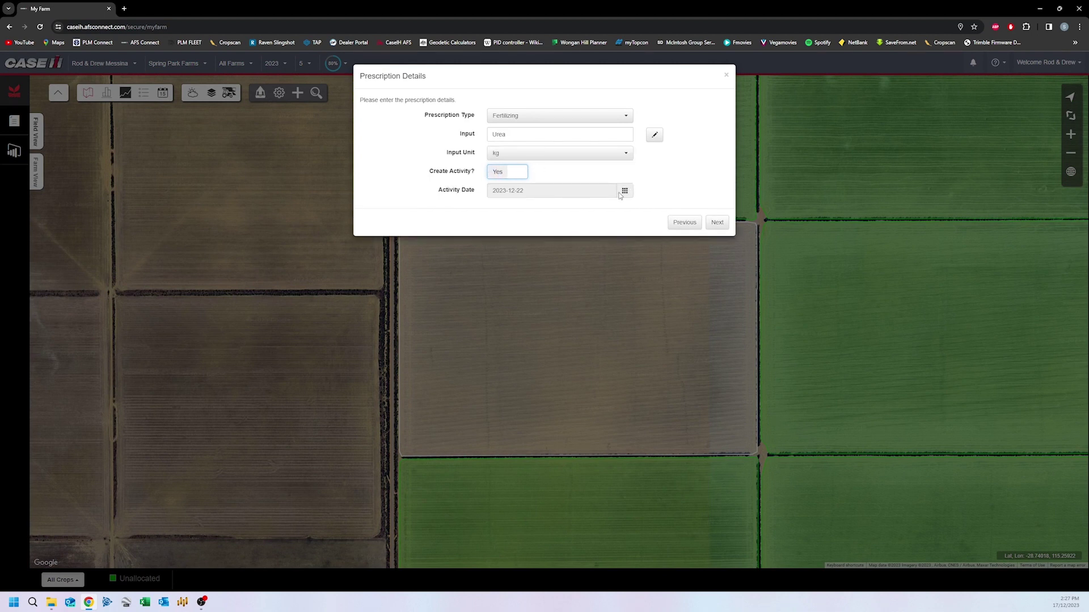
pyautogui.click(625, 192)
pyautogui.click(515, 171)
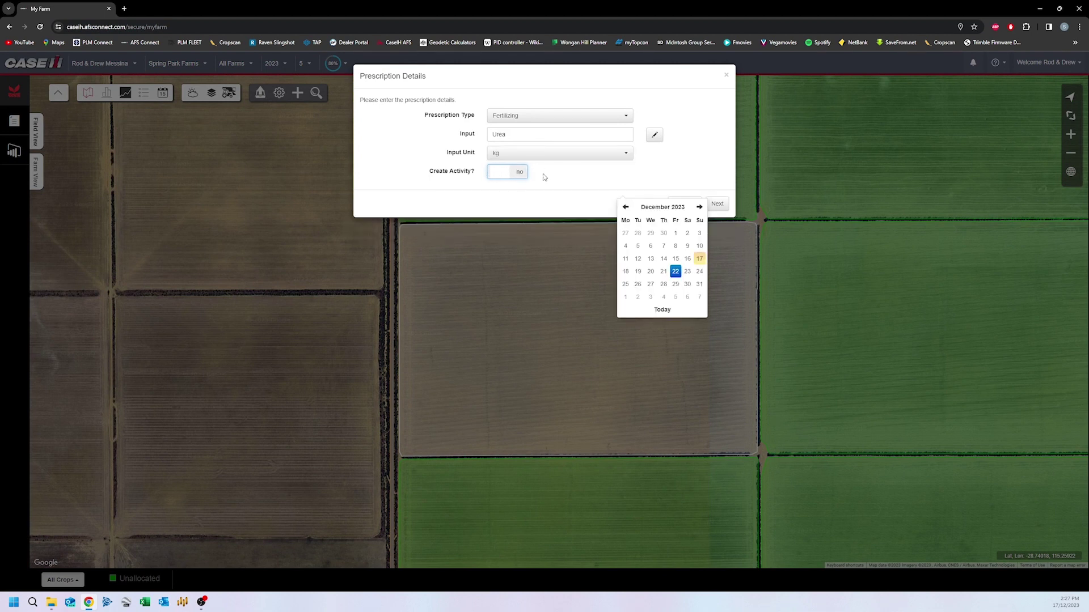
pyautogui.click(717, 202)
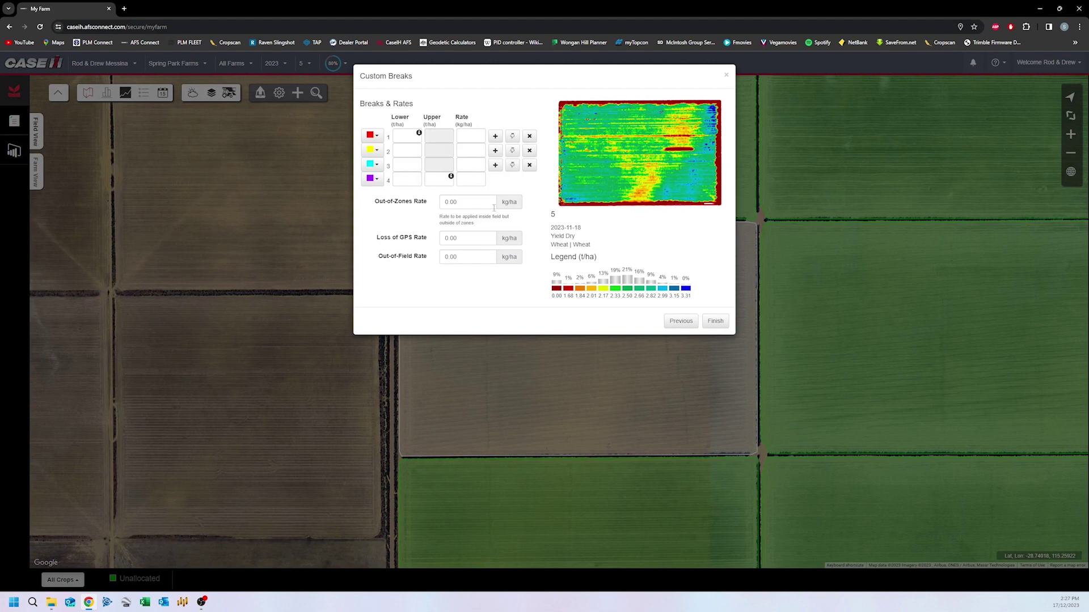
pyautogui.click(679, 321)
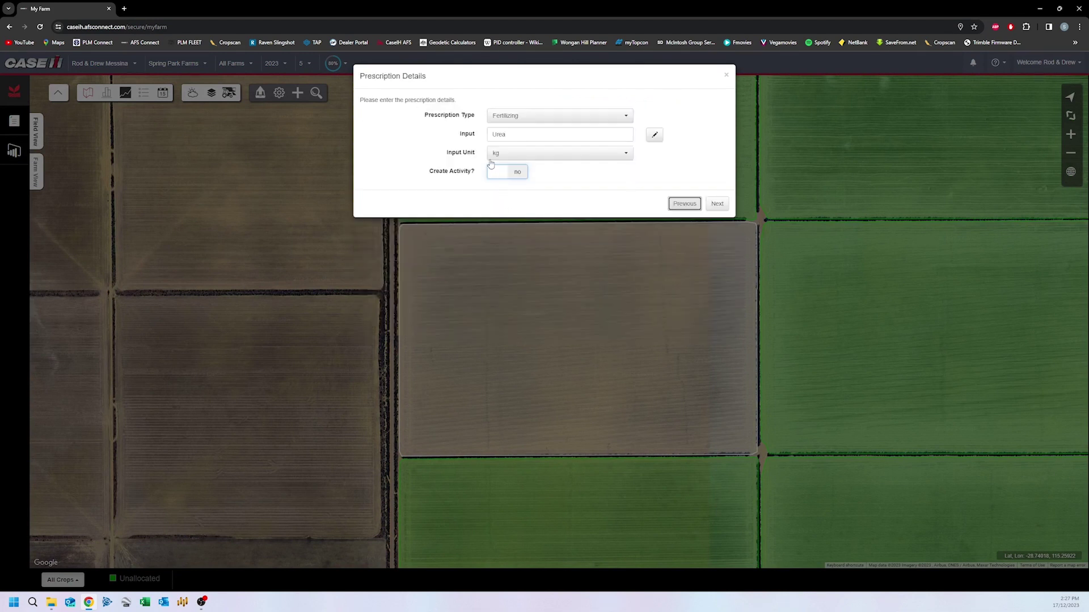
# Enable creating an activity, set its date to 2023-12-25, and continue to the custom breaks
pyautogui.click(507, 174)
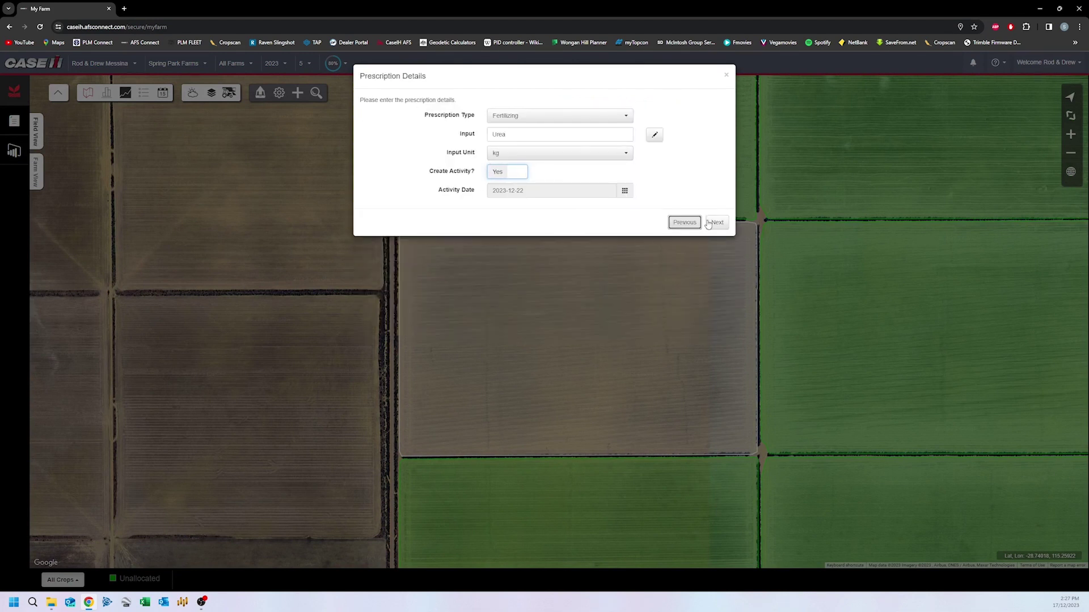
pyautogui.click(624, 192)
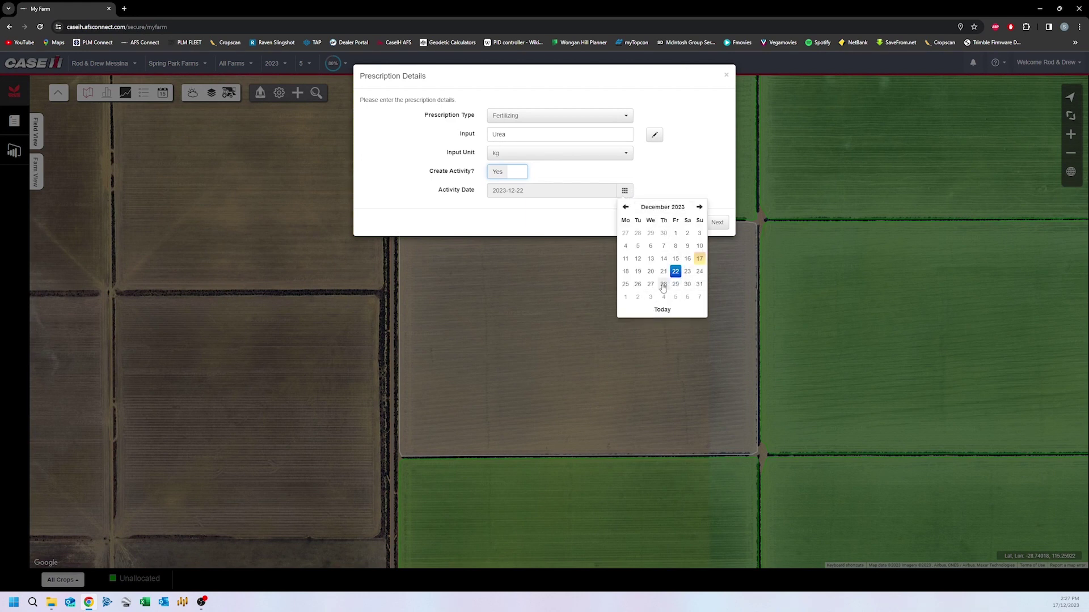
pyautogui.click(630, 285)
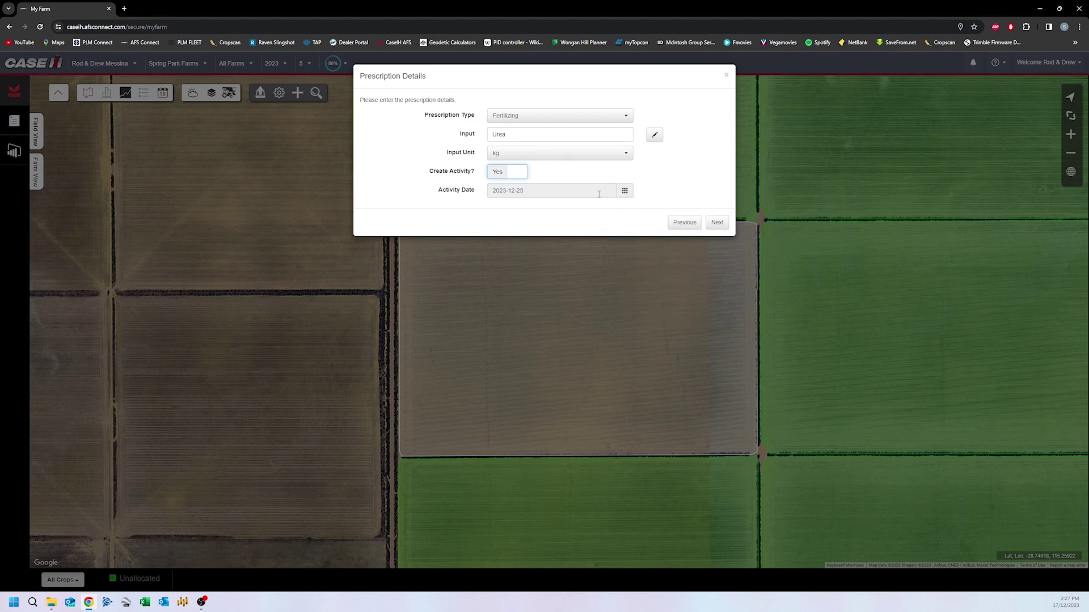
pyautogui.click(717, 223)
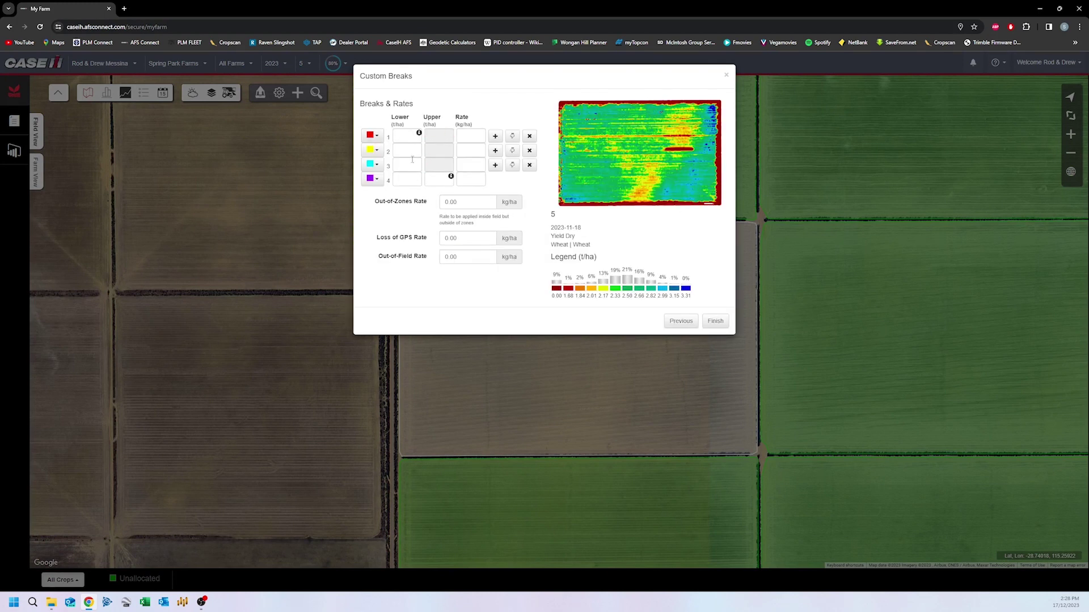
pyautogui.click(495, 165)
pyautogui.click(496, 181)
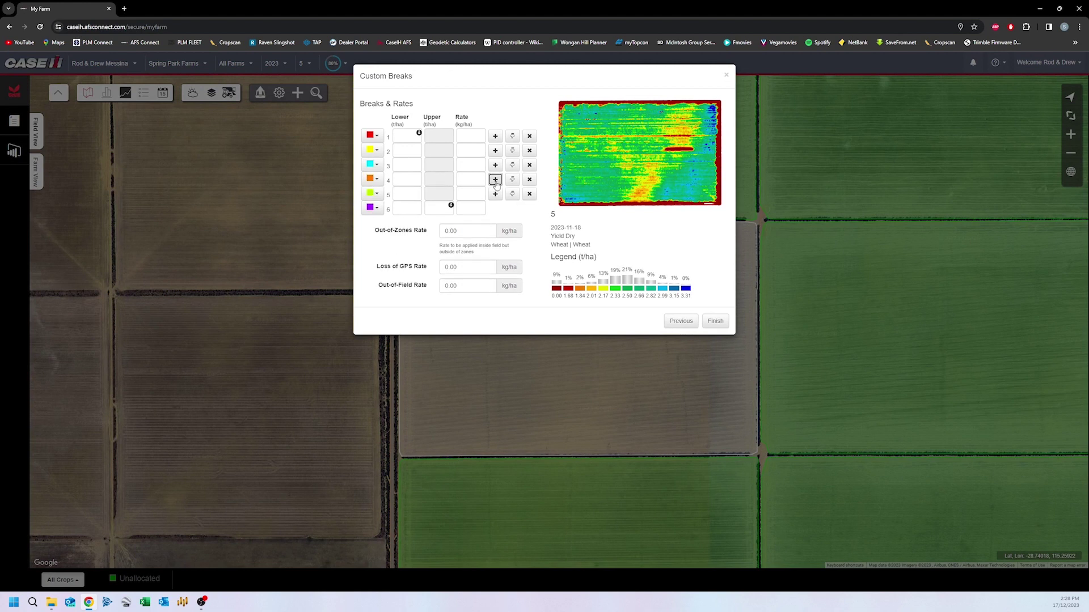
pyautogui.click(530, 194)
pyautogui.click(530, 181)
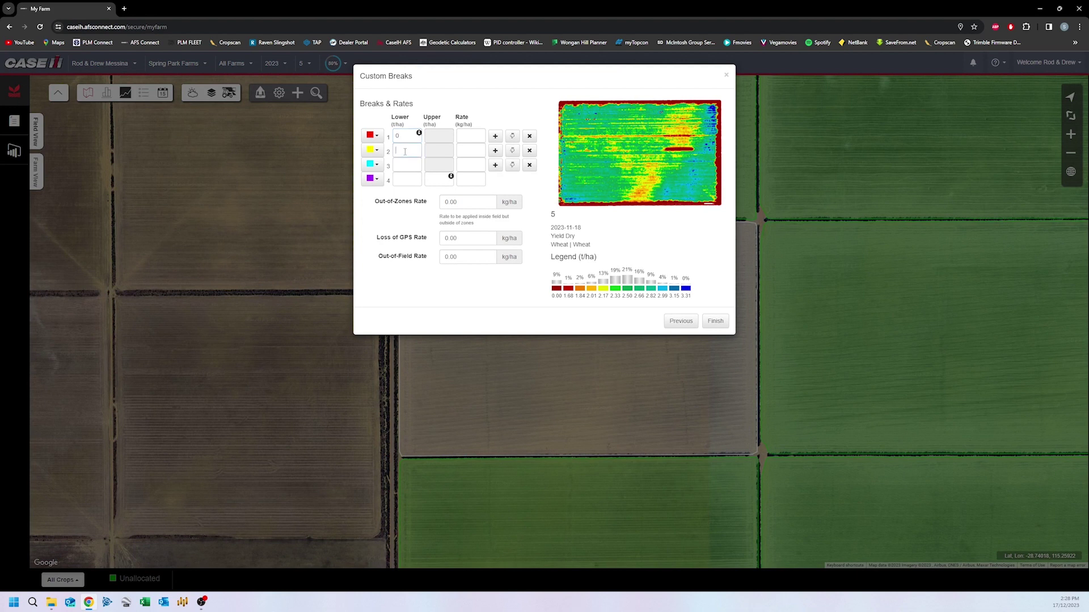
# Fill in the zone breaks from the yield legend, with lower limits of 0 t/ha for zone 1 and 2.01 t/ha for zone 2
pyautogui.click(400, 165)
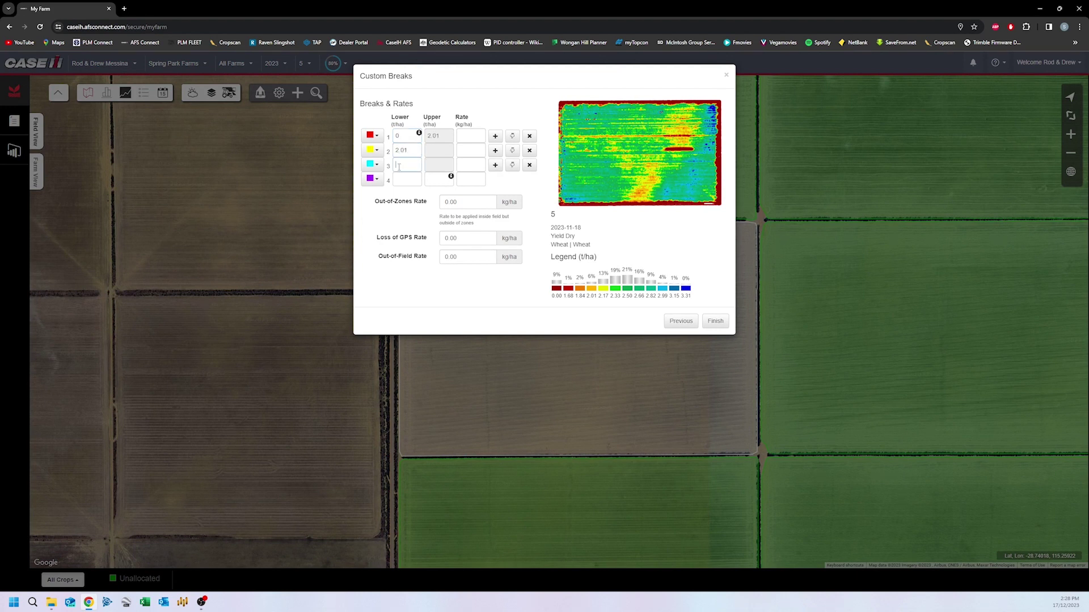
pyautogui.click(596, 294)
pyautogui.click(414, 178)
pyautogui.click(414, 163)
pyautogui.click(472, 315)
# Set the urea rates of zones 1 to 4 to 400, 300, 200 and 100 kg/ha
pyautogui.click(465, 136)
pyautogui.write('400')
pyautogui.click(469, 149)
pyautogui.write('300')
pyautogui.click(463, 168)
pyautogui.write('200')
pyautogui.click(481, 178)
pyautogui.write('100')
# Set the out-of-zones rate to 1000 kg/ha and the loss-of-GPS and out-of-field rates to 1 kg/ha, and finish the management zone
pyautogui.click(546, 201)
pyautogui.press('BackSpace')
pyautogui.write('1000')
pyautogui.moveTo(458, 238); pyautogui.dragTo(431, 234)
pyautogui.press('BackSpace')
pyautogui.write('1')
pyautogui.moveTo(459, 256); pyautogui.dragTo(442, 255)
pyautogui.write('1')
pyautogui.click(717, 321)
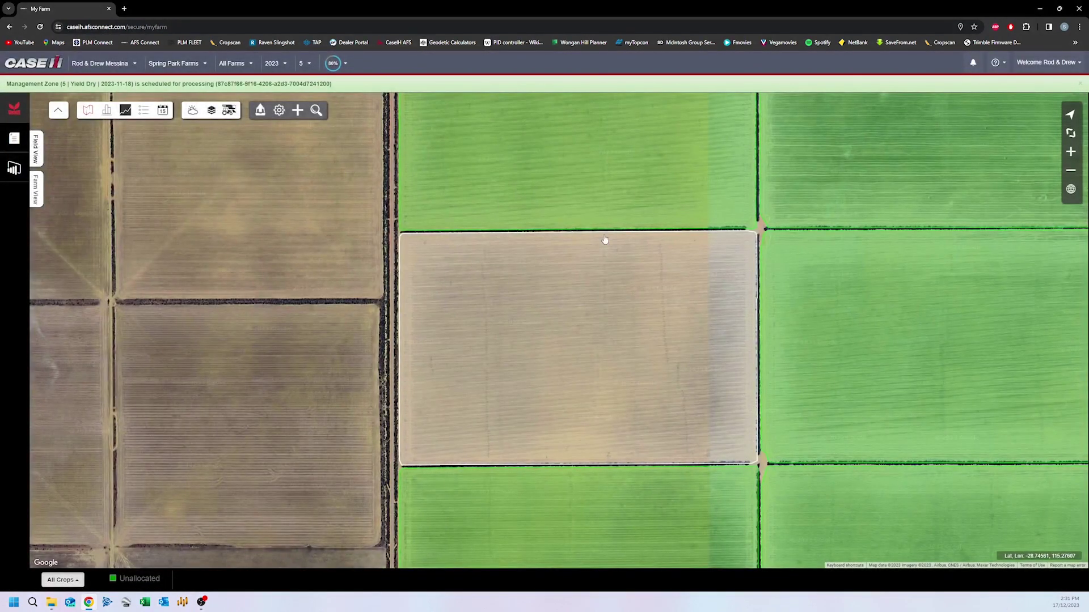
# Check the process status of the scheduled management zone, close the list and dismiss the scheduling notification
pyautogui.click(1065, 64)
pyautogui.click(1049, 93)
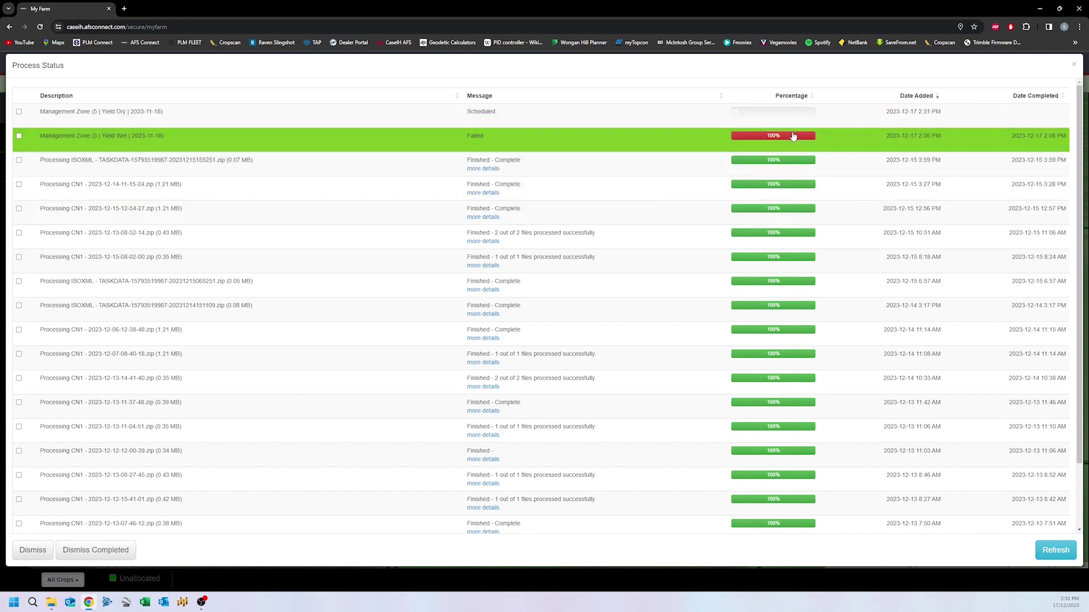
pyautogui.click(1074, 65)
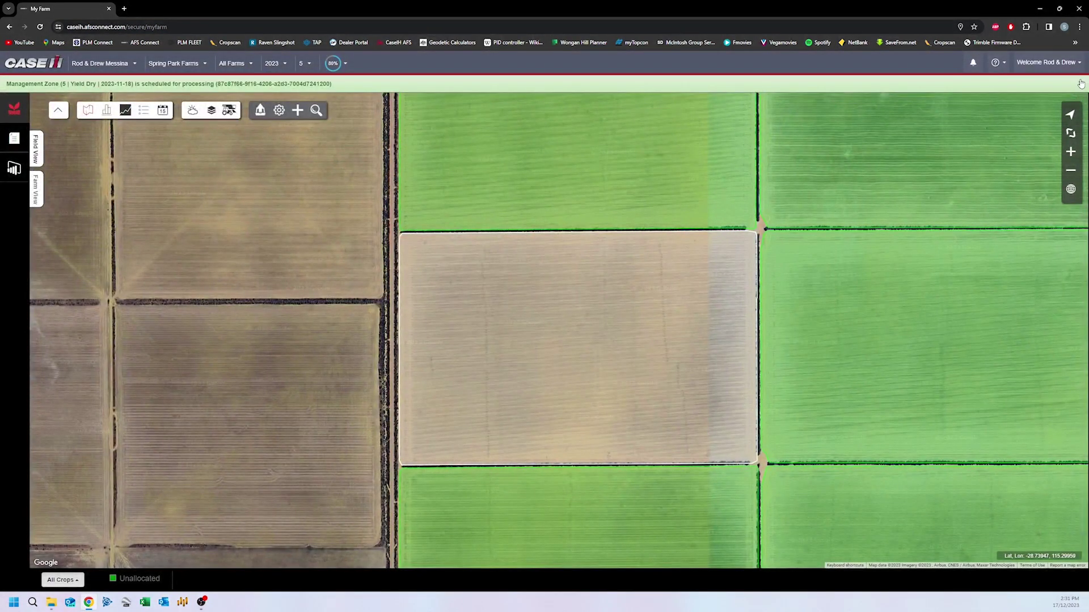
pyautogui.click(1079, 82)
# Open field 5's Field View, view its 2023-12-17 management zone and prescription layers one after the other, and close the view
pyautogui.click(529, 181)
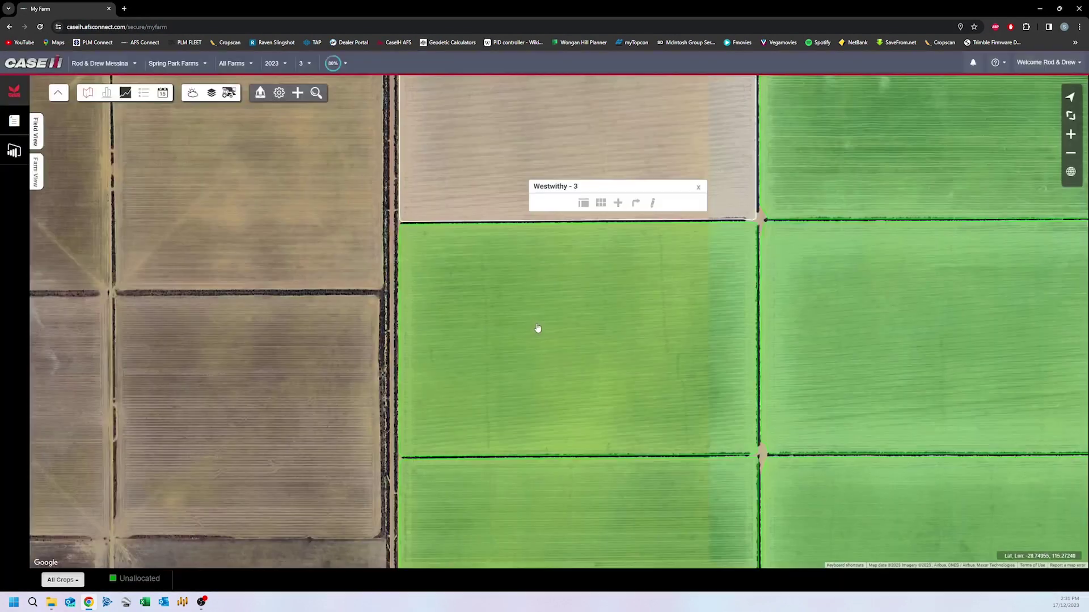
pyautogui.click(535, 332)
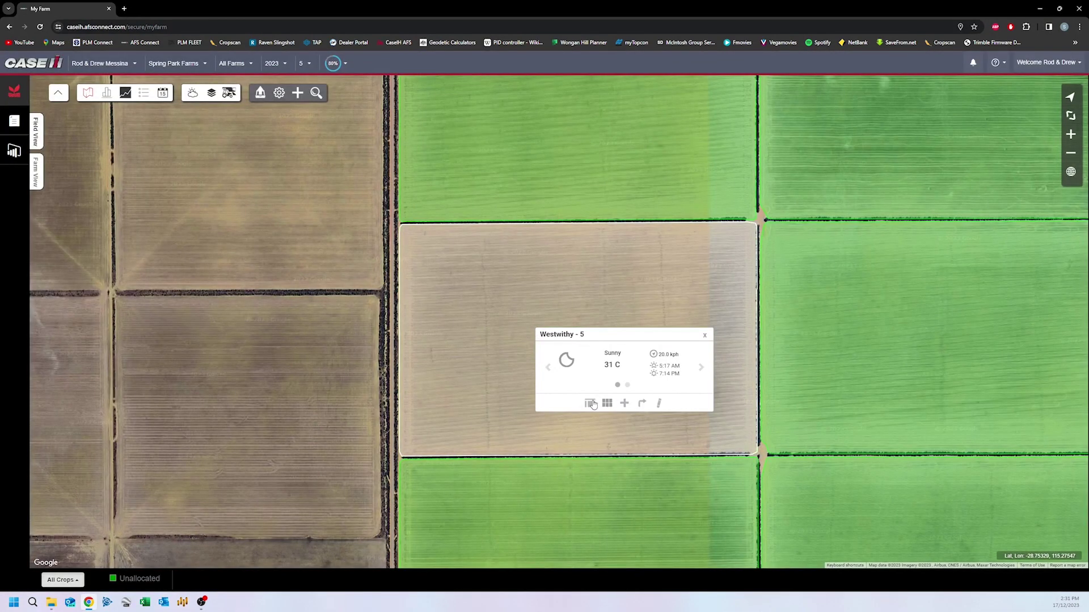
pyautogui.click(590, 405)
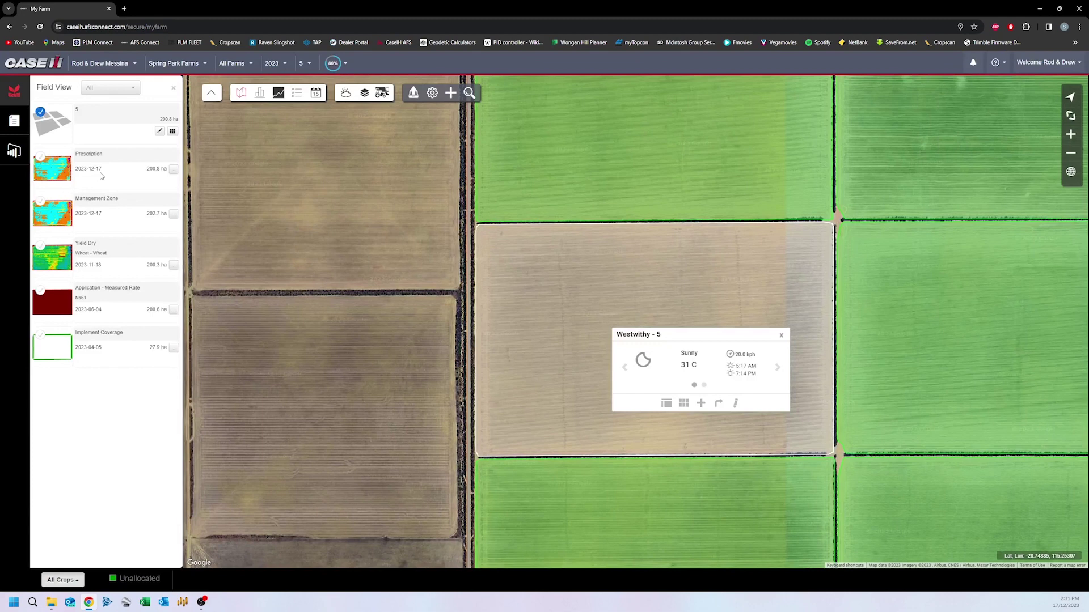
pyautogui.click(40, 201)
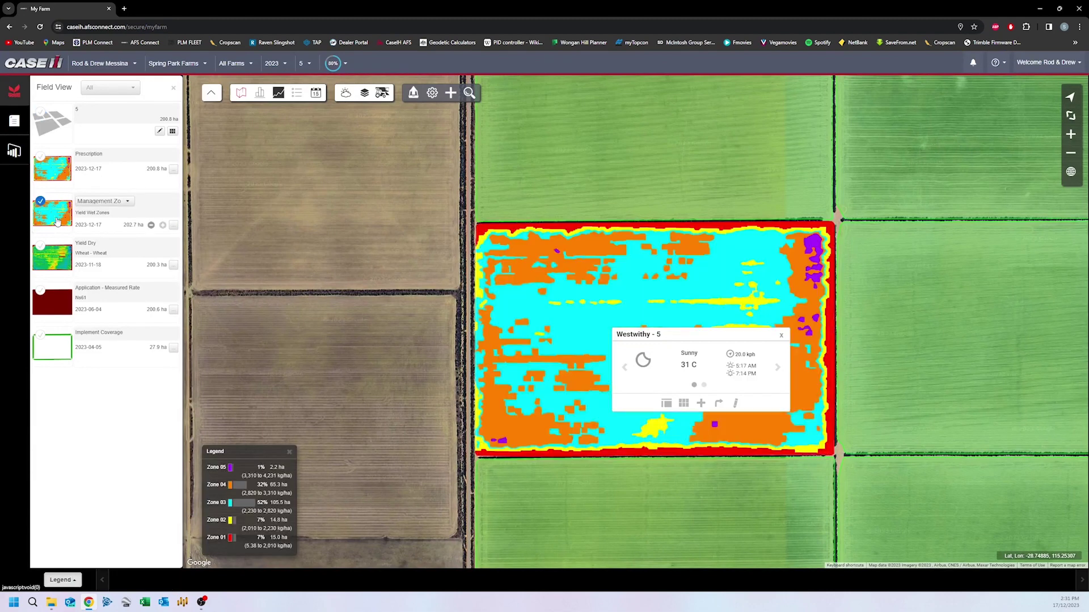
pyautogui.click(40, 202)
pyautogui.click(48, 169)
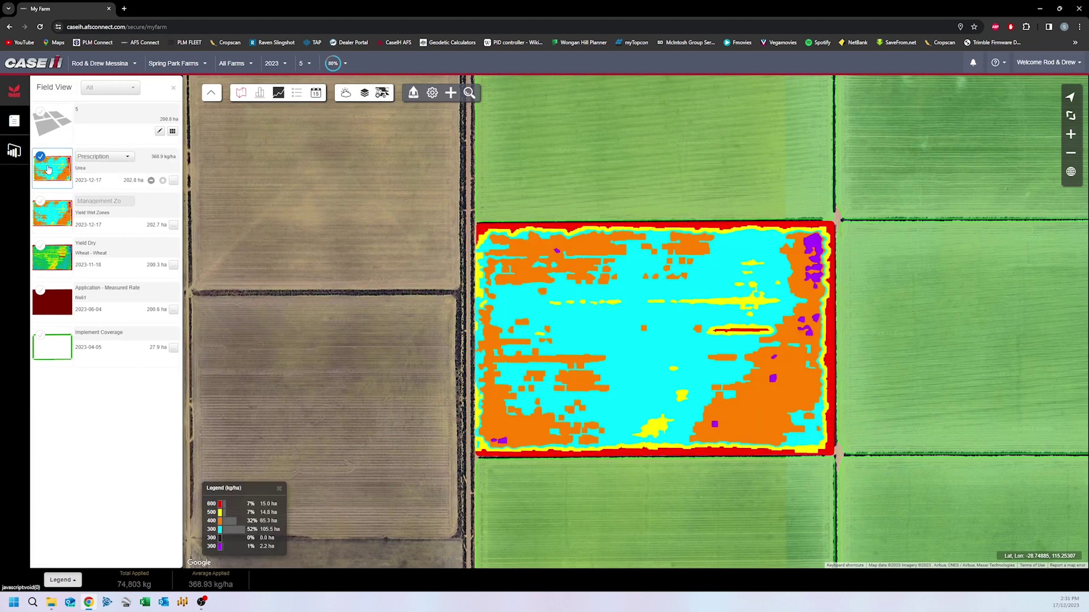
pyautogui.click(49, 168)
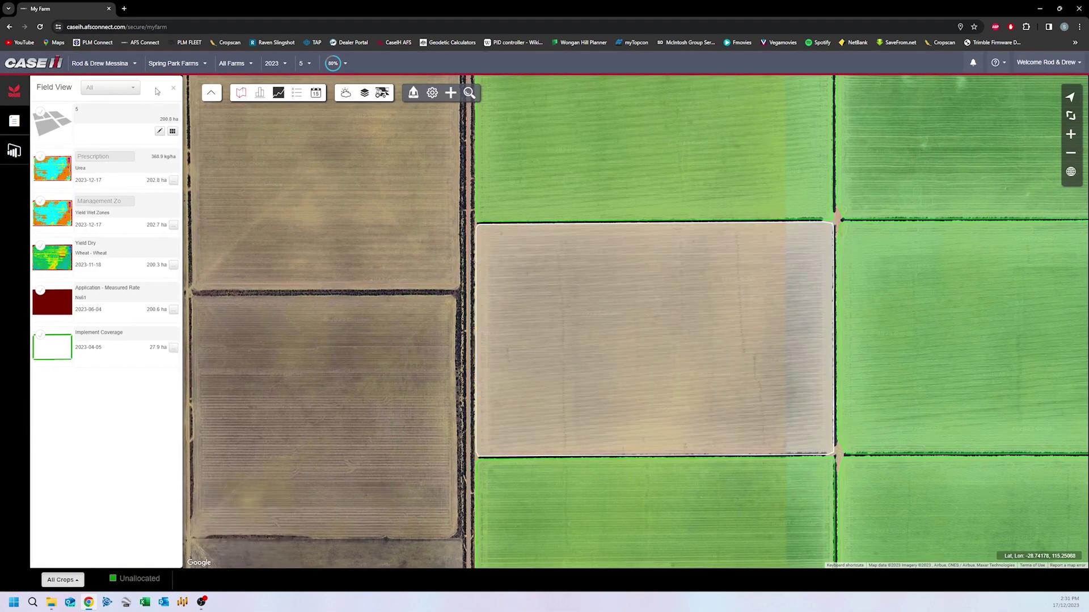
pyautogui.click(173, 90)
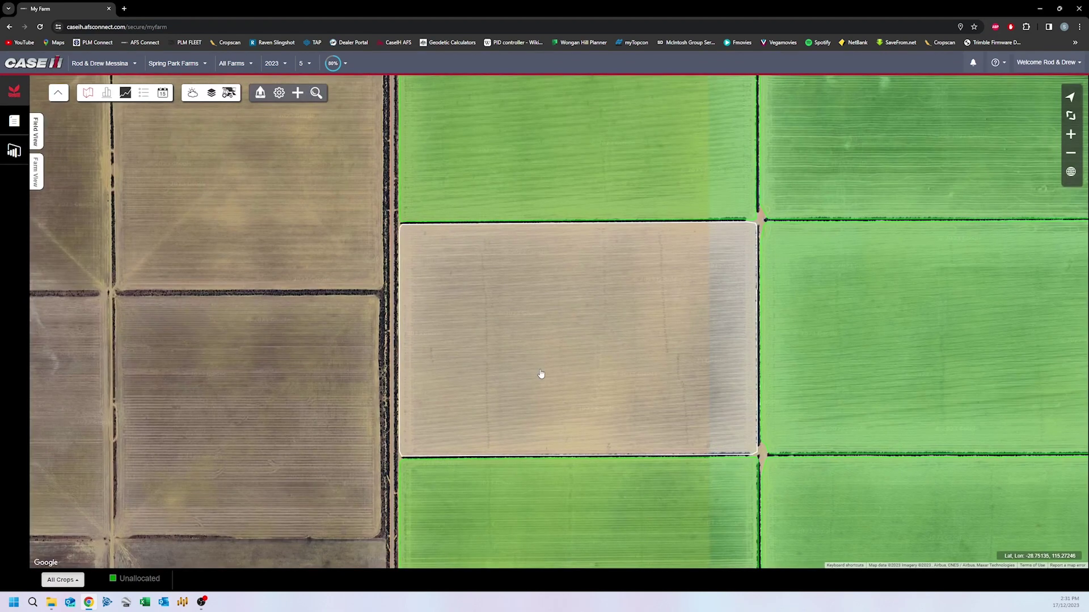
# Reopen field 5's Field View and display the Yield Wet Zones management zone layer from 2023-12-17 on the map
pyautogui.scroll(-1, 540, 369)
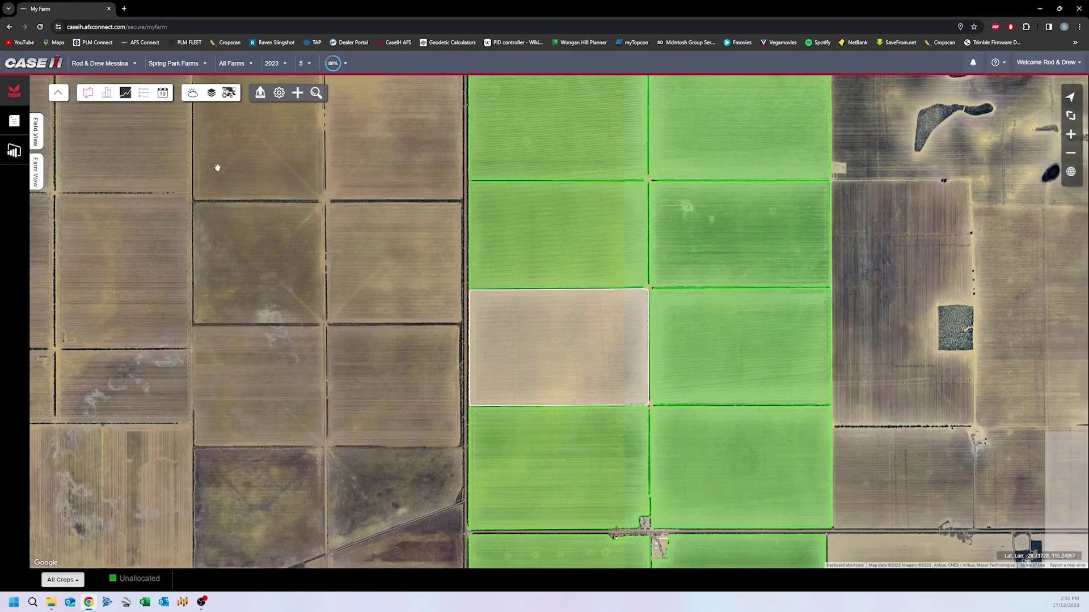
pyautogui.click(37, 134)
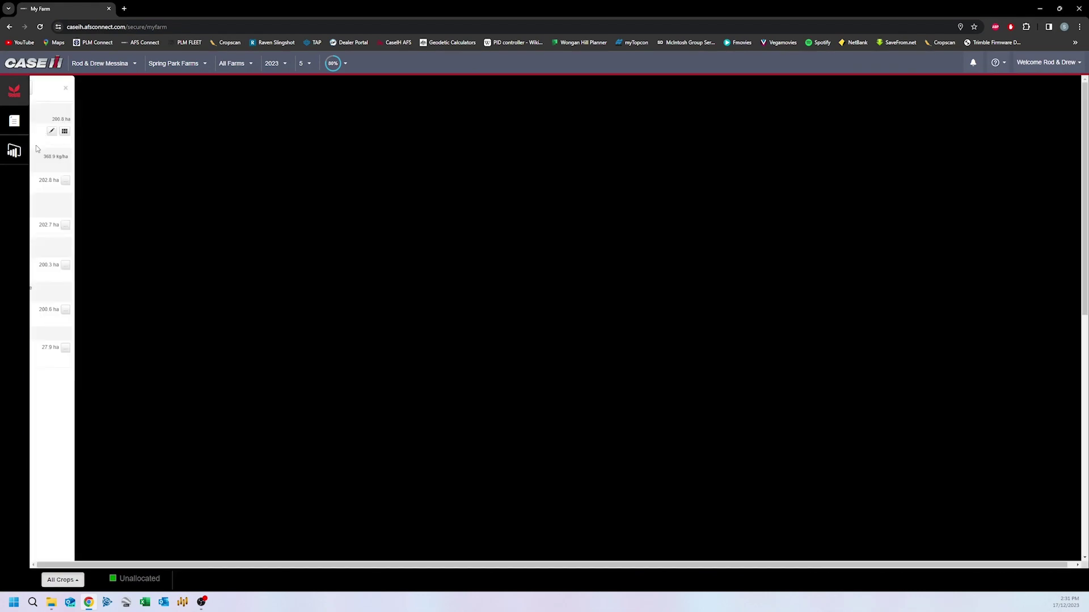
pyautogui.click(51, 226)
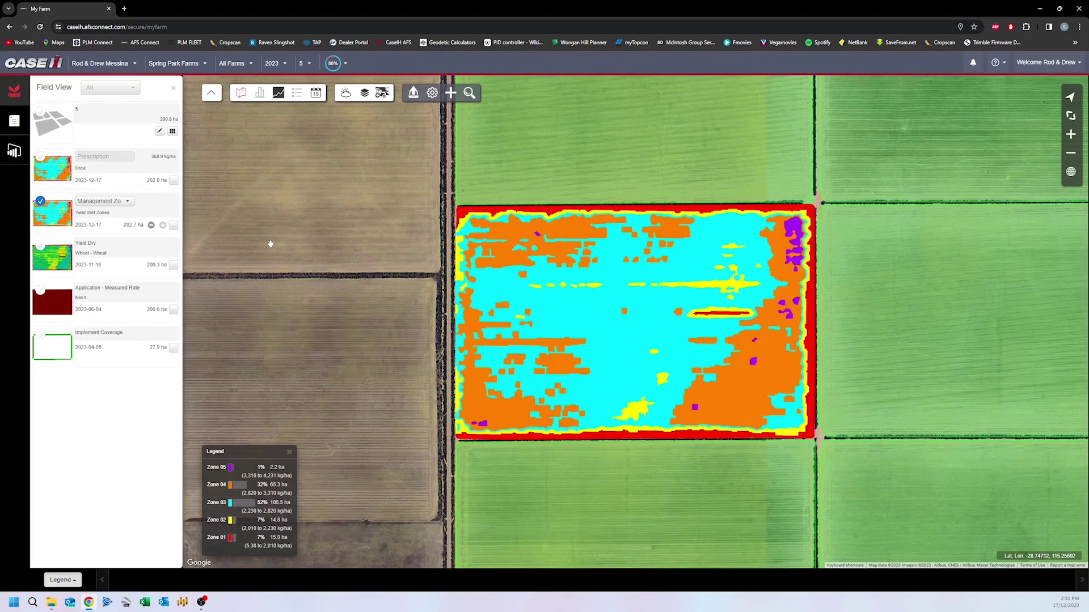
# Start a new Rx prescription and look at its shape file import option without uploading a file
pyautogui.click(448, 94)
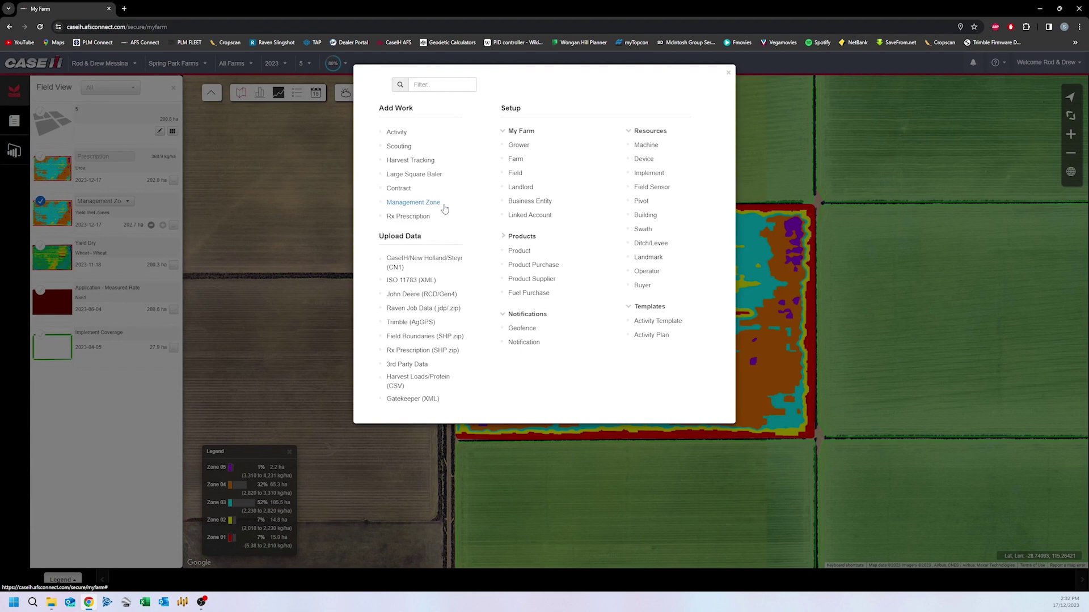
pyautogui.click(414, 221)
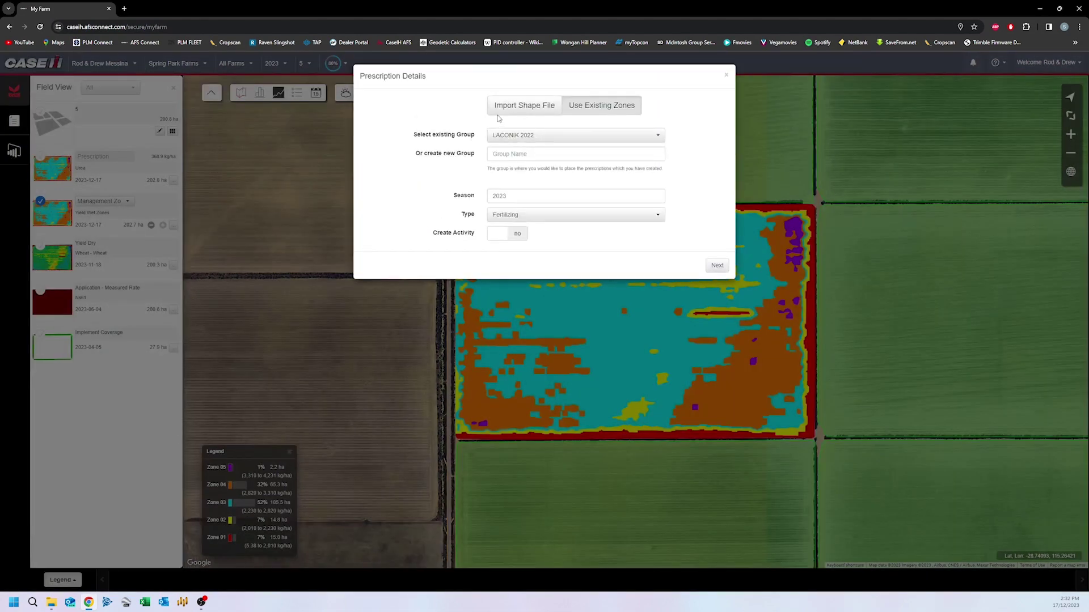
pyautogui.click(499, 112)
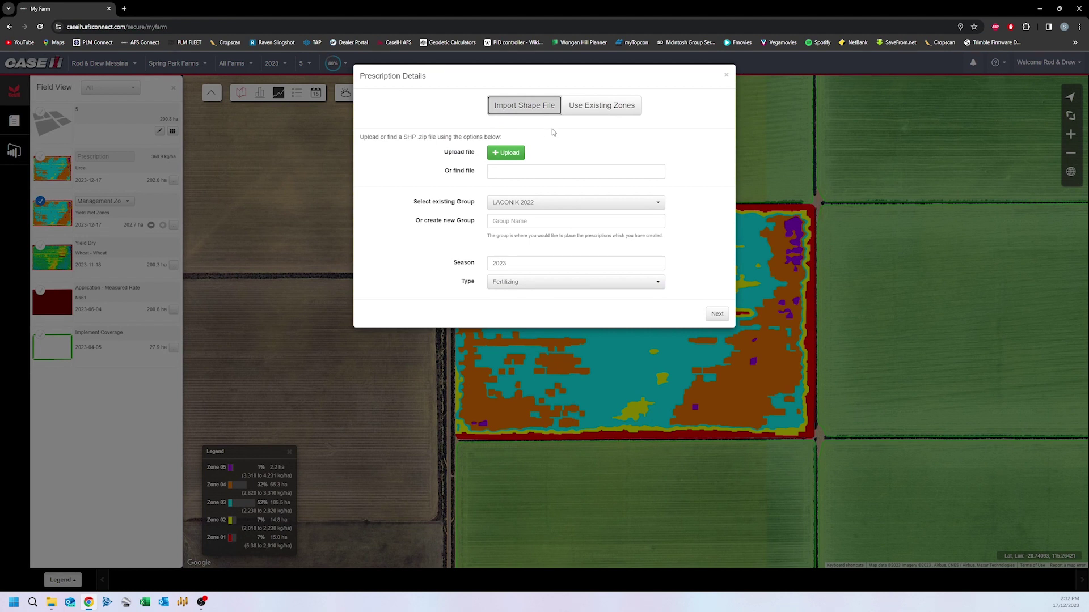
pyautogui.click(518, 152)
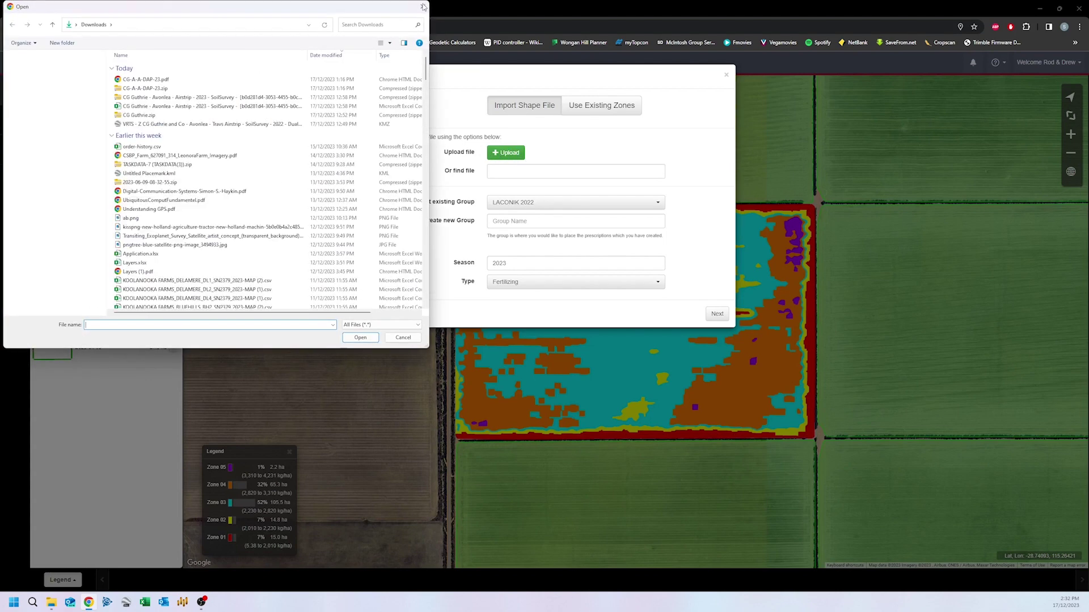
pyautogui.click(425, 7)
# Base the prescription on existing zones, place it in the existing group test, and continue to the zone selection
pyautogui.click(609, 108)
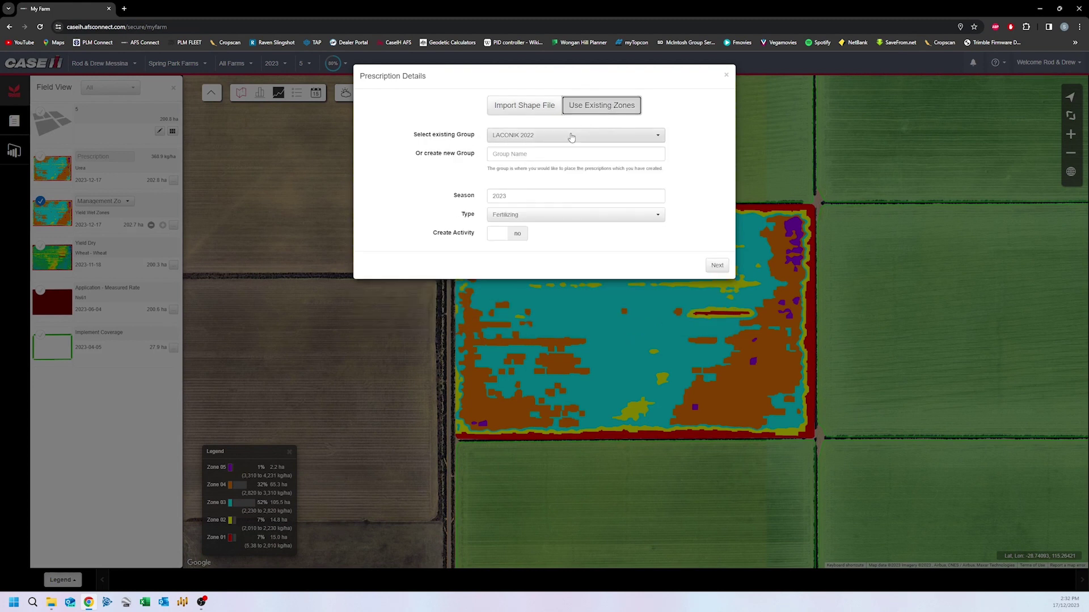
pyautogui.click(572, 136)
pyautogui.click(543, 202)
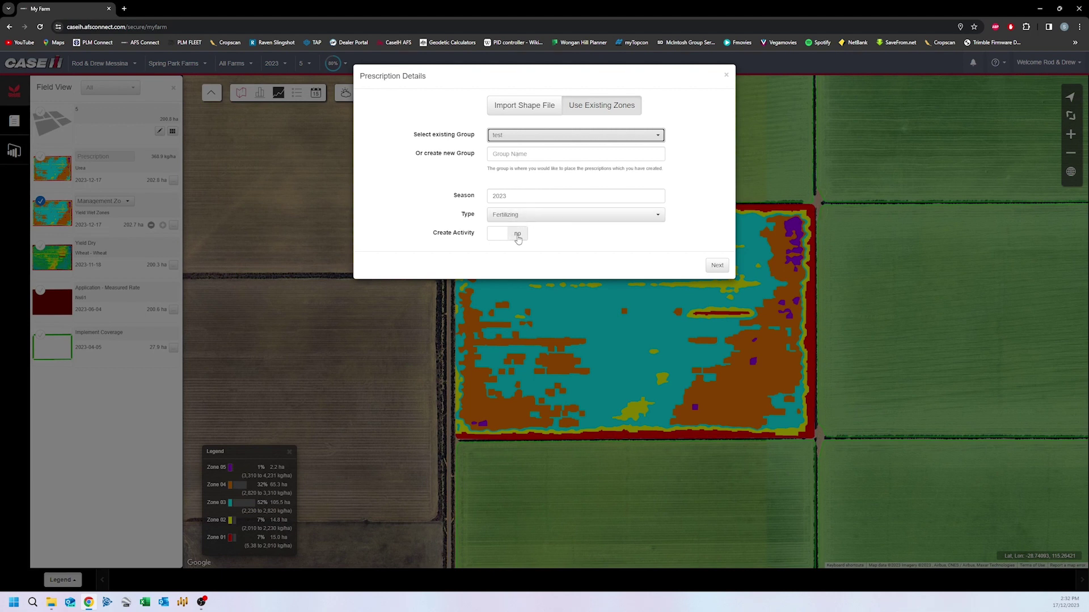
pyautogui.click(716, 265)
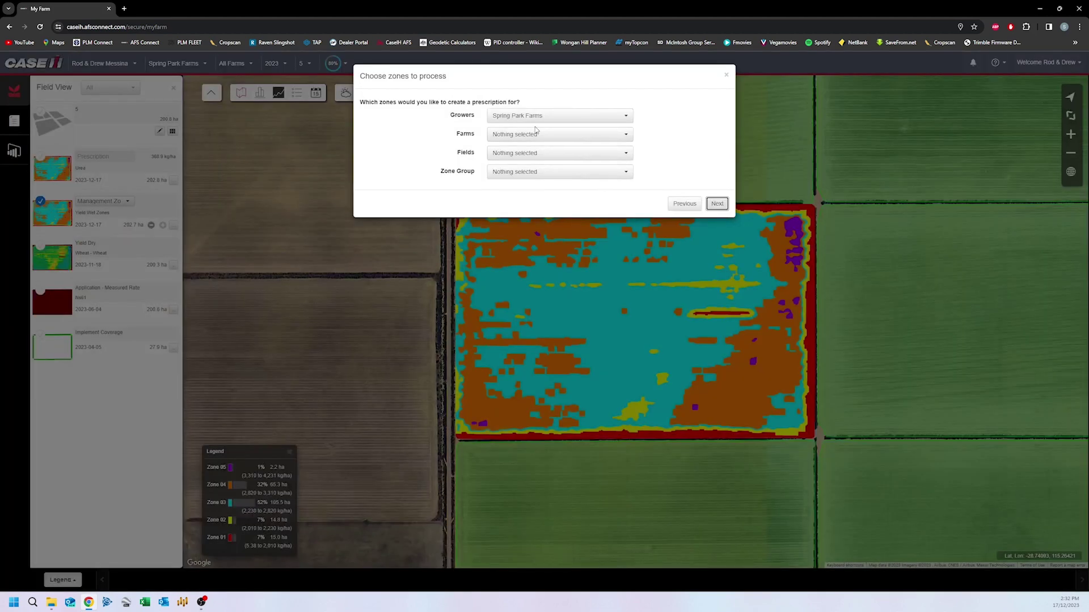
# Select field 5's Yield Wet zone from farm Westwithy and zone group test, and continue to the prescription rates
pyautogui.click(536, 132)
pyautogui.scroll(-2, 531, 193)
pyautogui.click(524, 221)
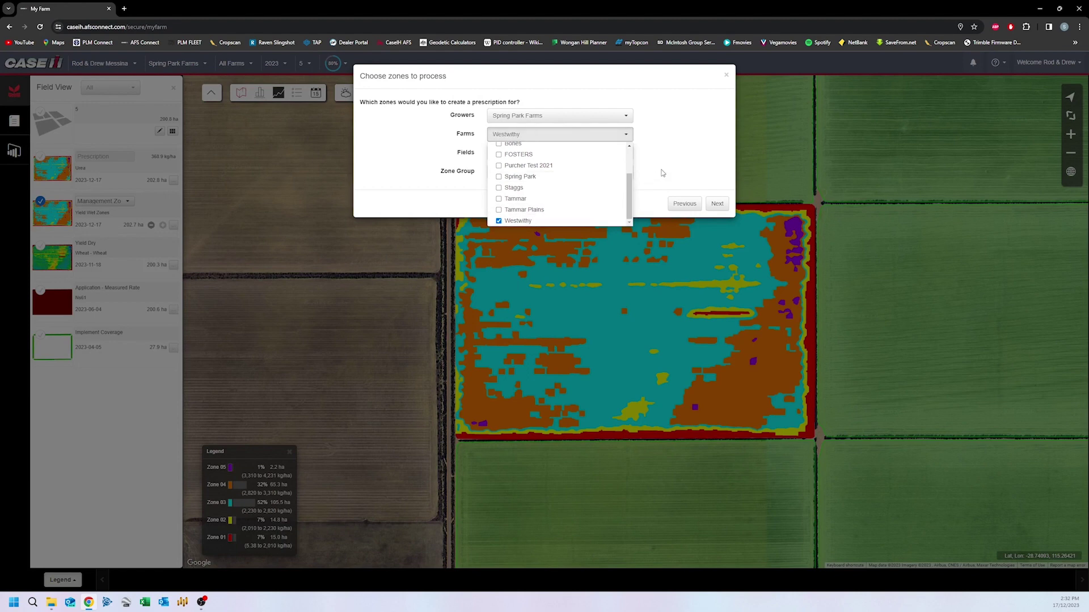
pyautogui.click(659, 170)
pyautogui.click(554, 170)
pyautogui.click(540, 216)
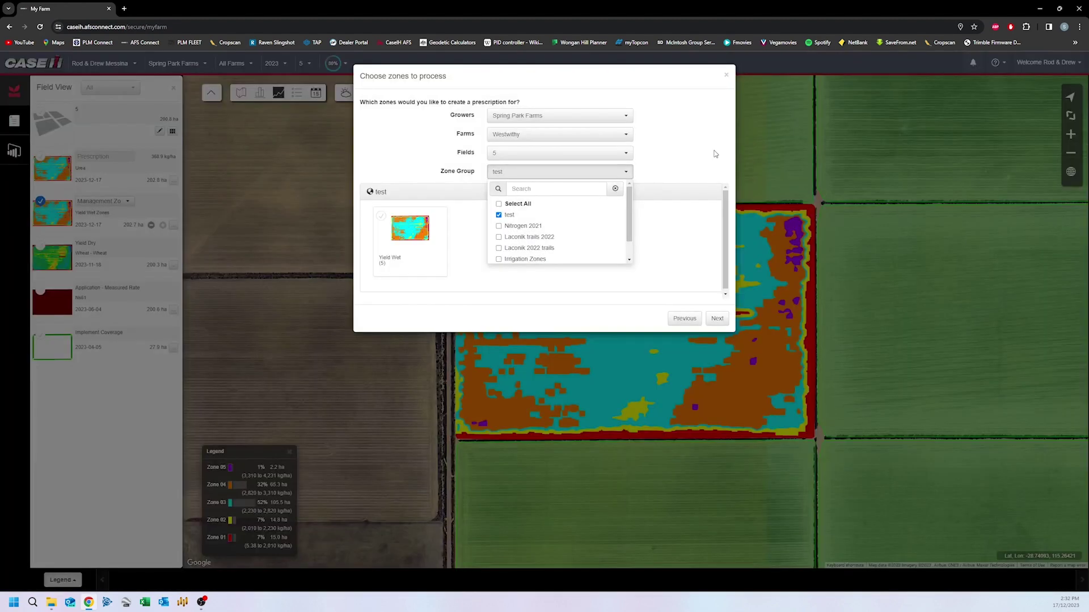
pyautogui.click(715, 154)
pyautogui.click(428, 242)
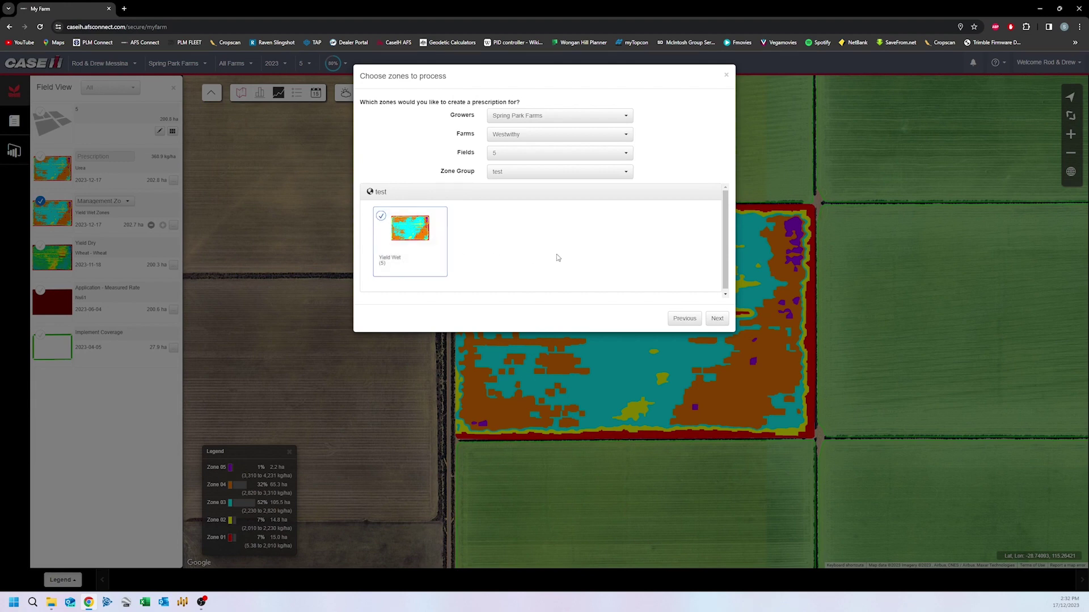
pyautogui.click(718, 319)
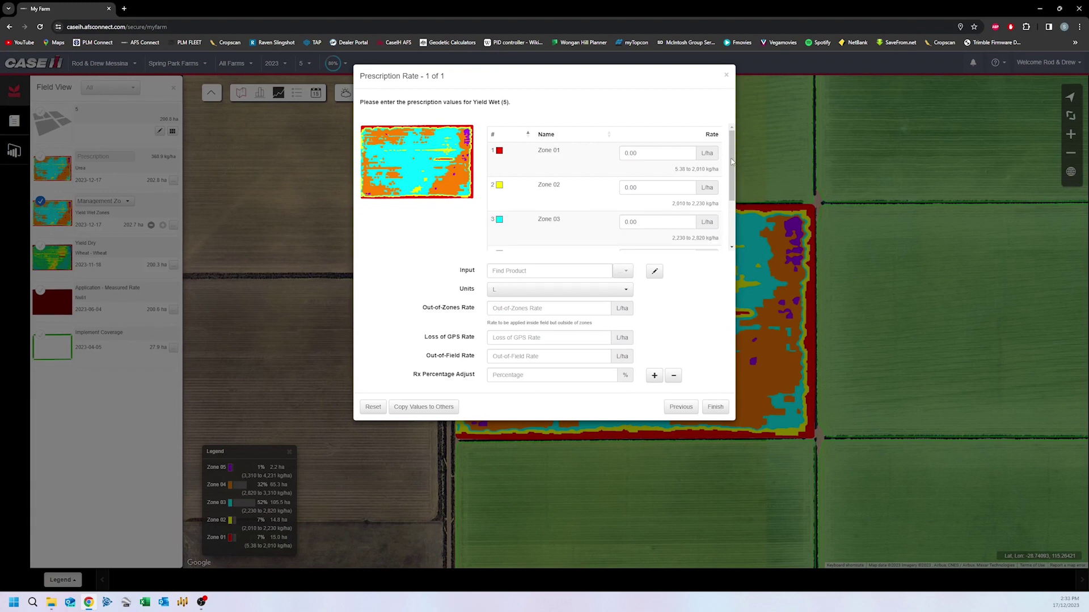
# Set the prescription rates of zones 1, 2, 3 and 5 to 400, 300, 200 and 100 per hectare
pyautogui.click(599, 152)
pyautogui.moveTo(600, 153); pyautogui.dragTo(583, 153)
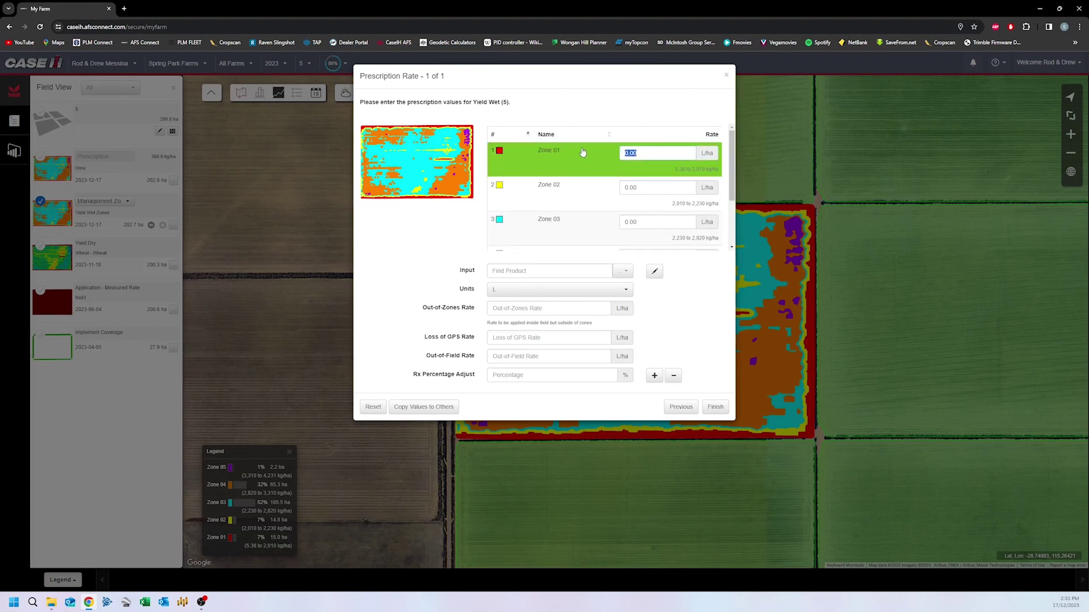
pyautogui.write('400')
pyautogui.click(653, 187)
pyautogui.moveTo(652, 187); pyautogui.dragTo(625, 188)
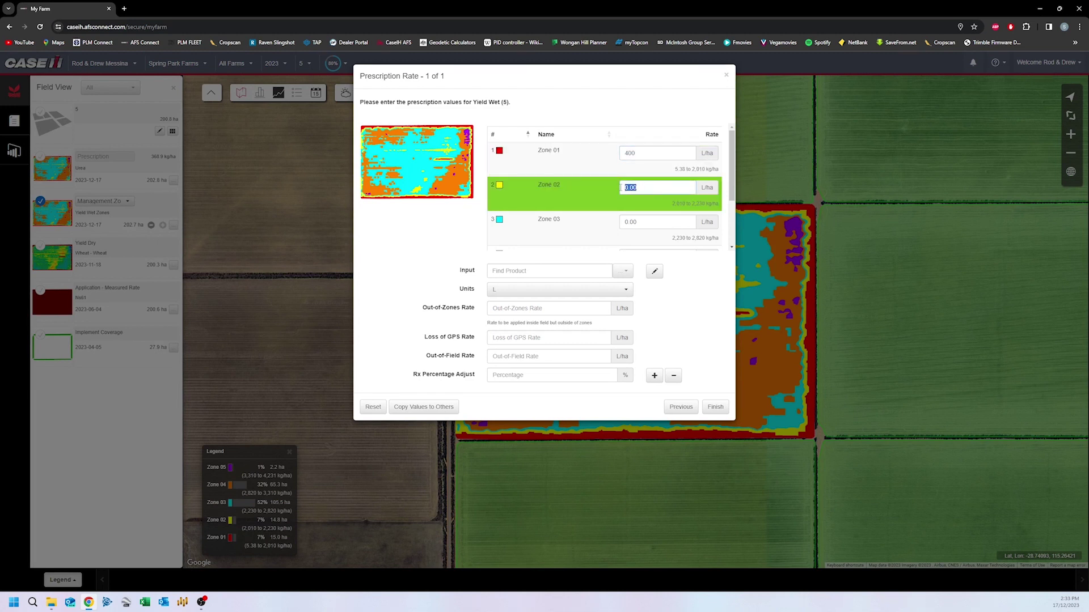
pyautogui.write('300')
pyautogui.click(650, 219)
pyautogui.moveTo(650, 218); pyautogui.dragTo(607, 230)
pyautogui.write('0')
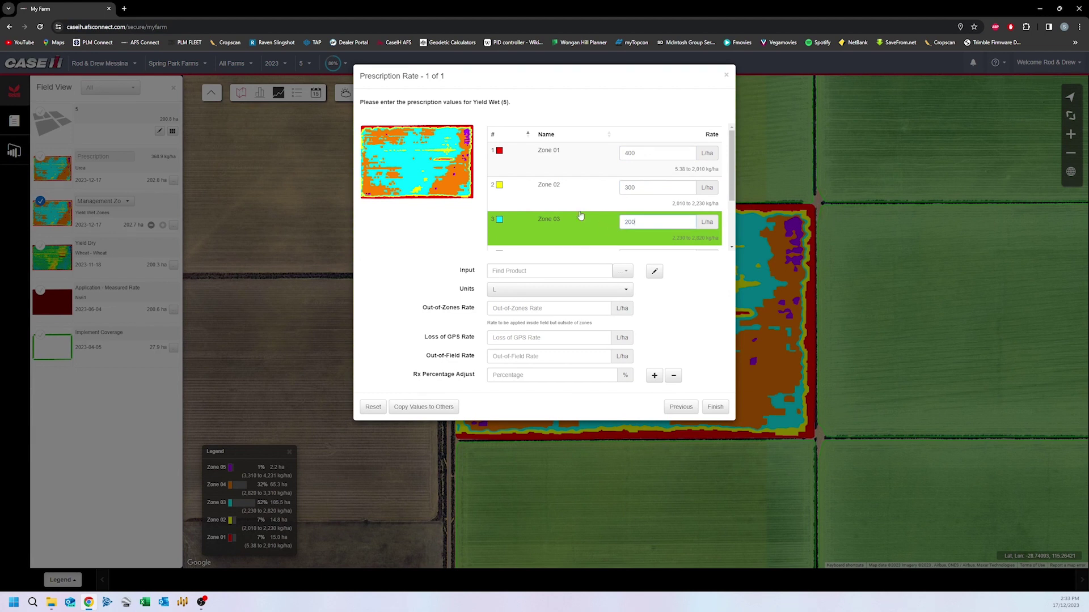
pyautogui.scroll(-3, 580, 216)
pyautogui.click(649, 212)
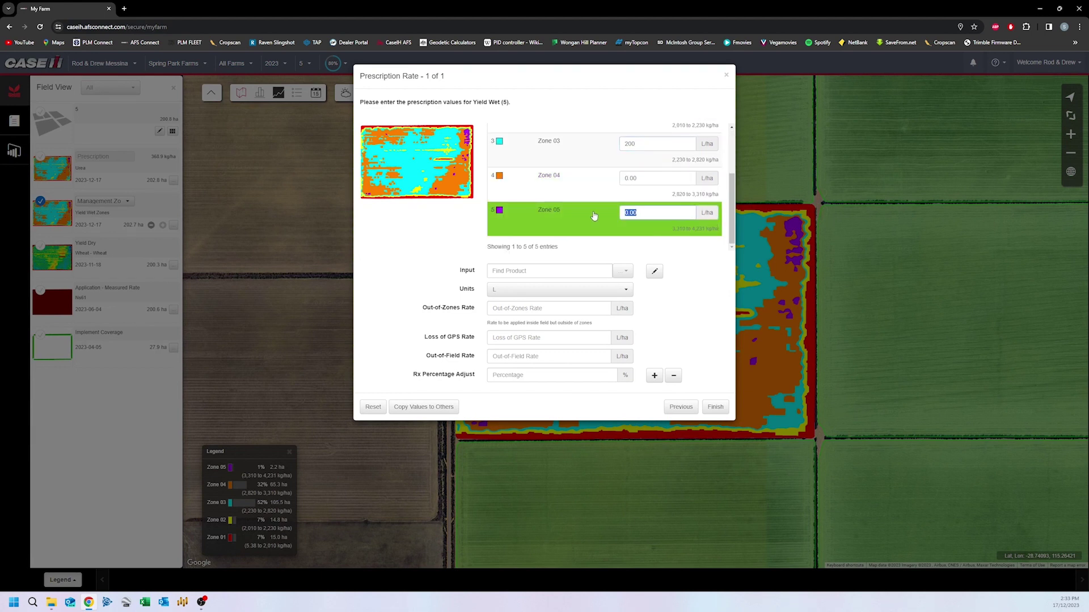
pyautogui.write('100')
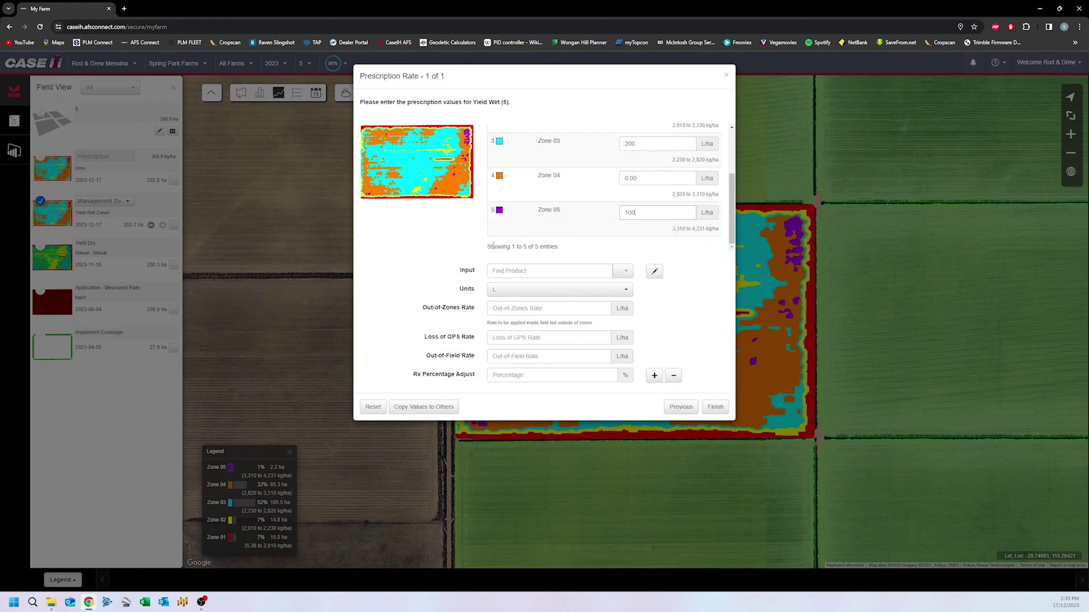
# Choose Urea as the prescription's input product and check the available units, keeping kg
pyautogui.click(519, 271)
pyautogui.write('ure')
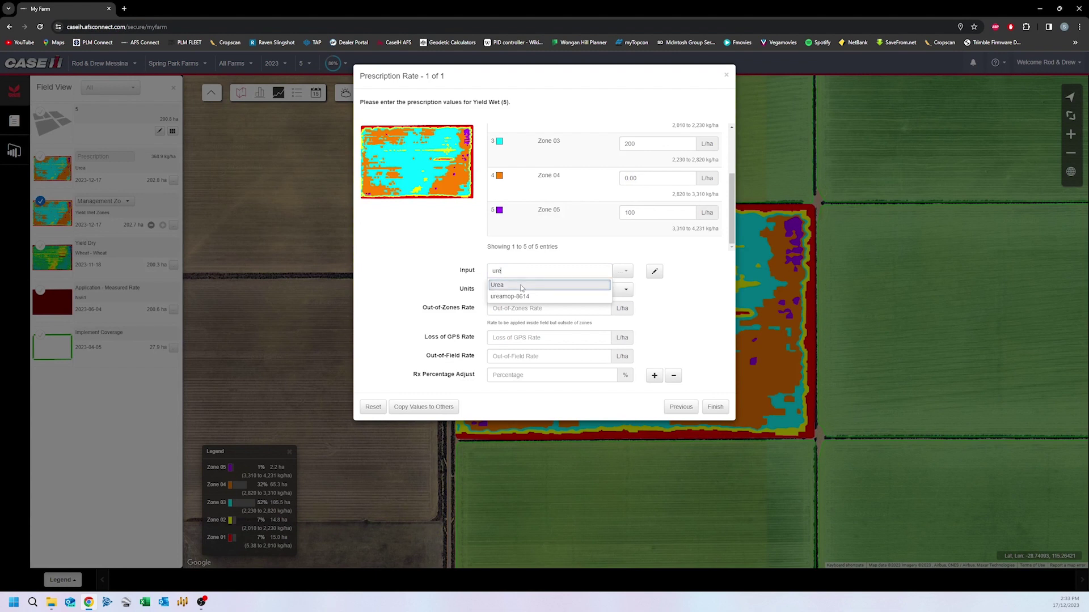
pyautogui.click(522, 286)
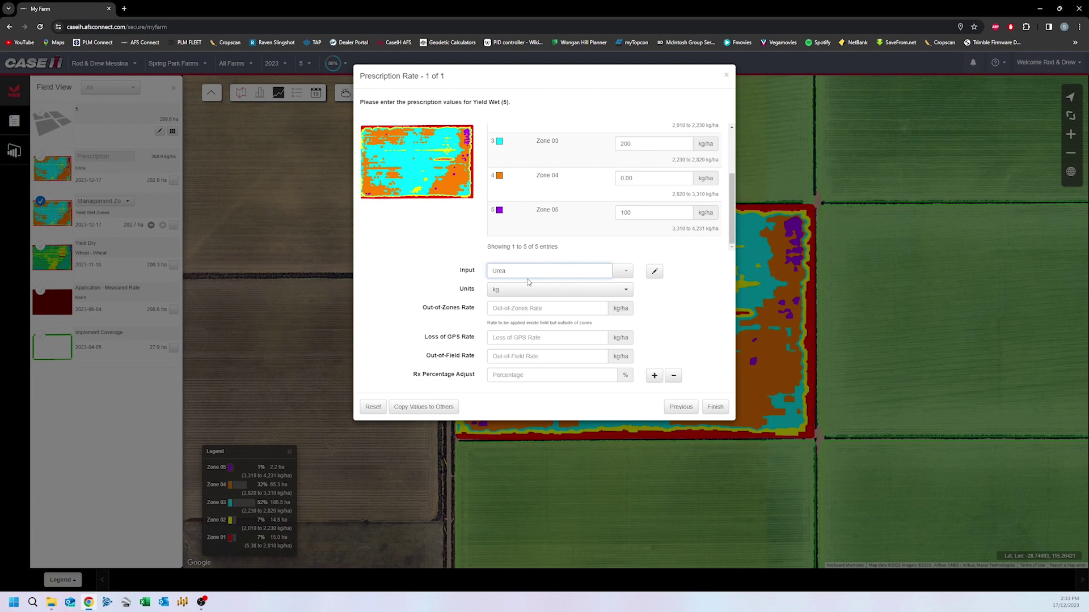
pyautogui.click(525, 294)
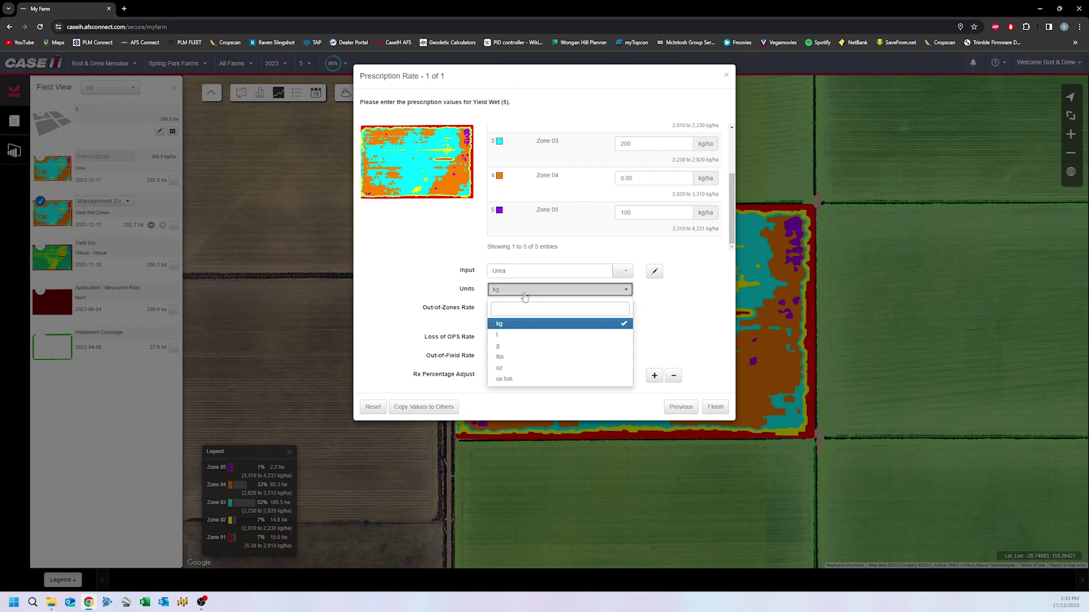
pyautogui.click(525, 294)
# Set the out-of-zones and loss-of-GPS rates to 100 kg/ha and the out-of-field rate to 0 kg/ha
pyautogui.click(517, 308)
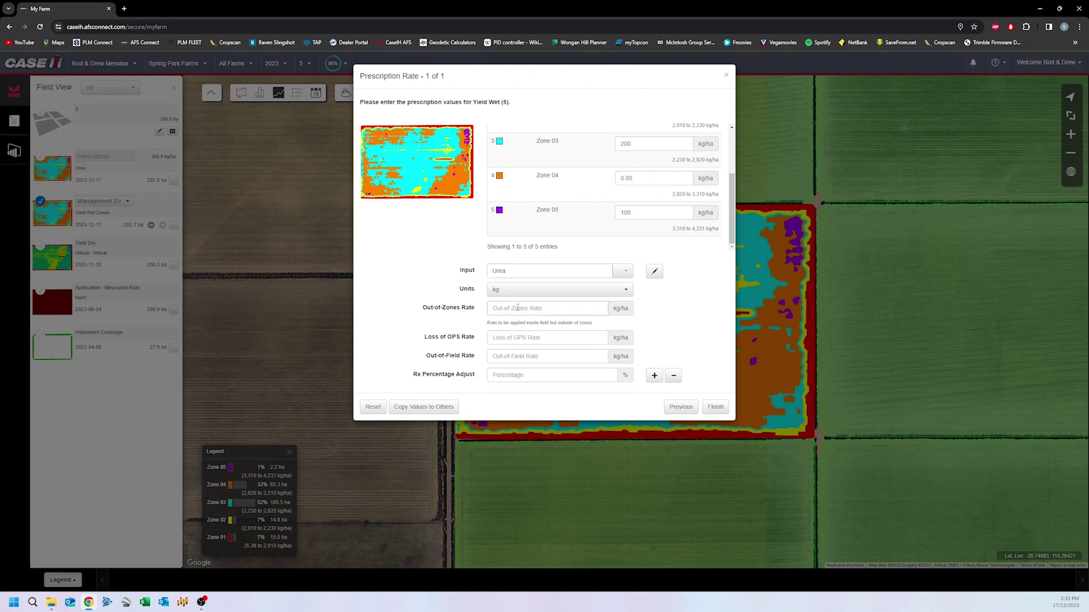
pyautogui.write('100')
pyautogui.click(521, 337)
pyautogui.write('100')
pyautogui.click(514, 356)
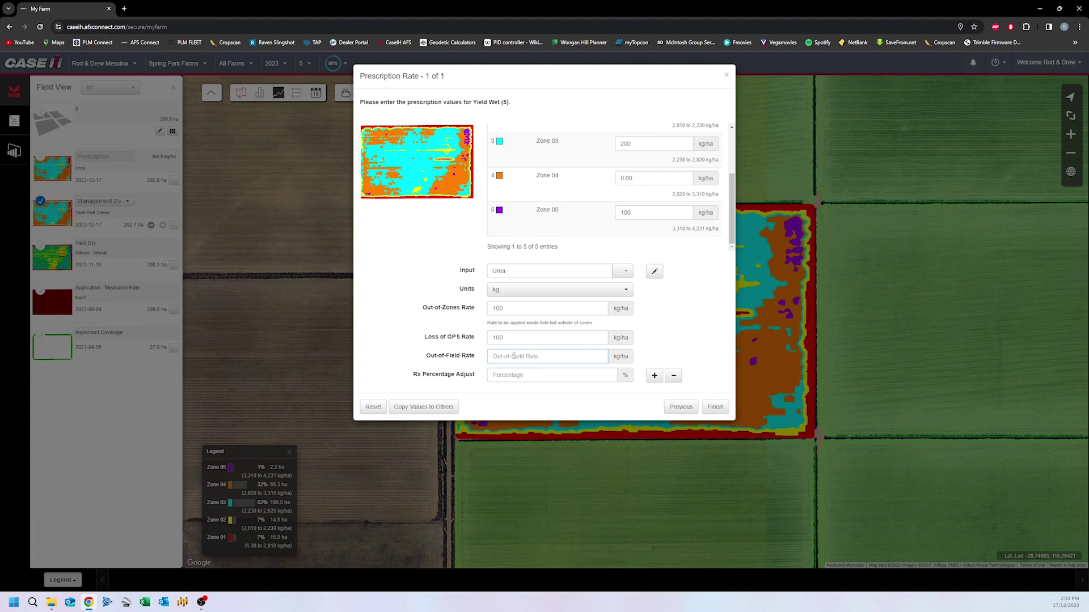
pyautogui.write('0')
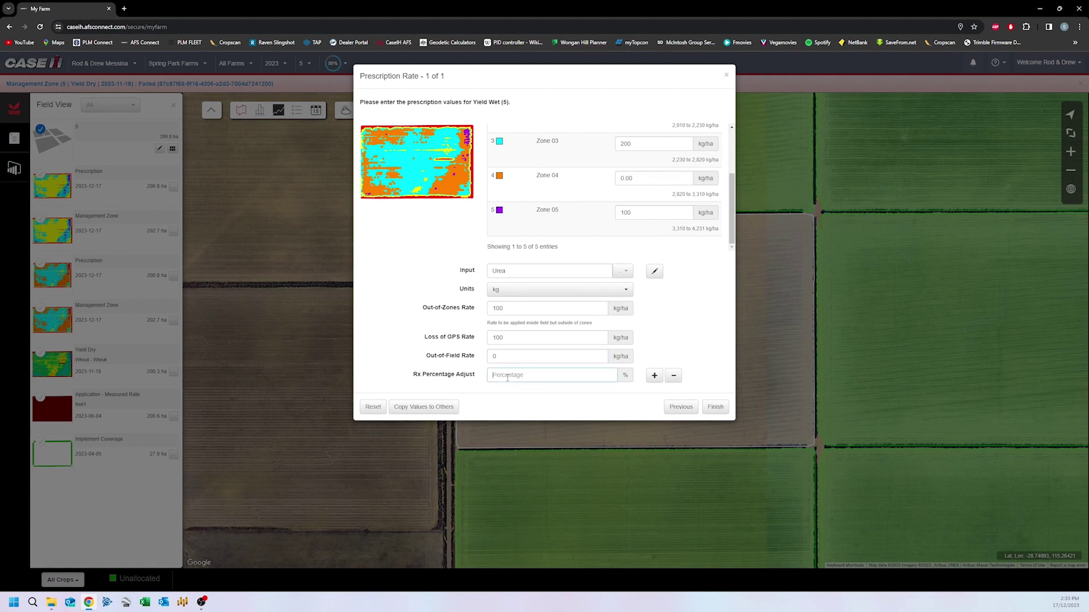
# Set the prescription rates of zone 4 to 100 kg/ha and zone 5 to 50 kg/ha
pyautogui.moveTo(640, 177); pyautogui.dragTo(617, 176)
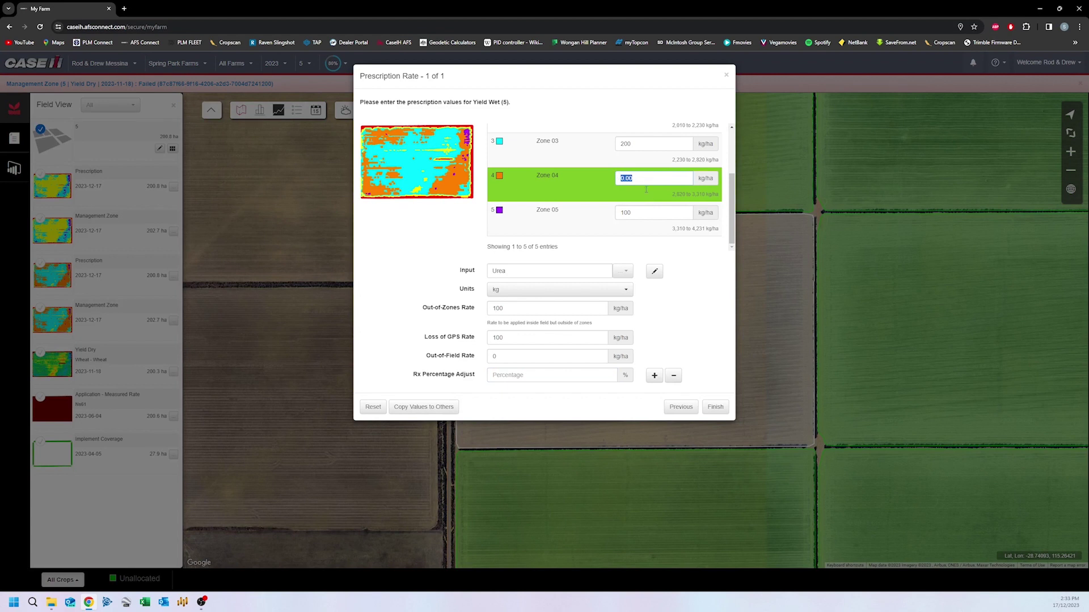
pyautogui.write('50')
pyautogui.press('BackSpace')
pyautogui.press('BackSpace')
pyautogui.write('100')
pyautogui.press('Tab')
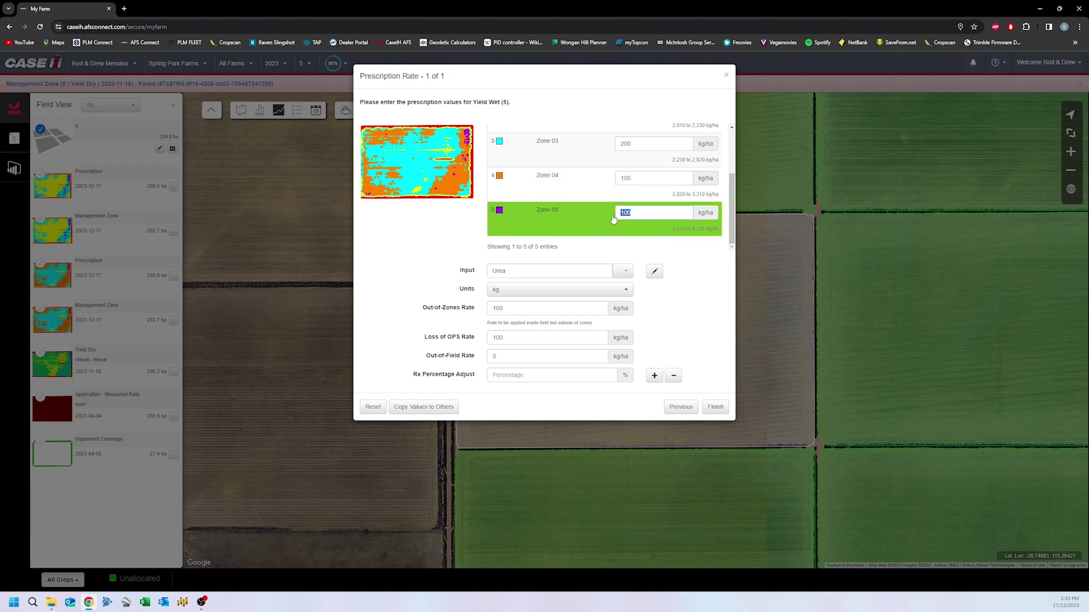
pyautogui.write('60')
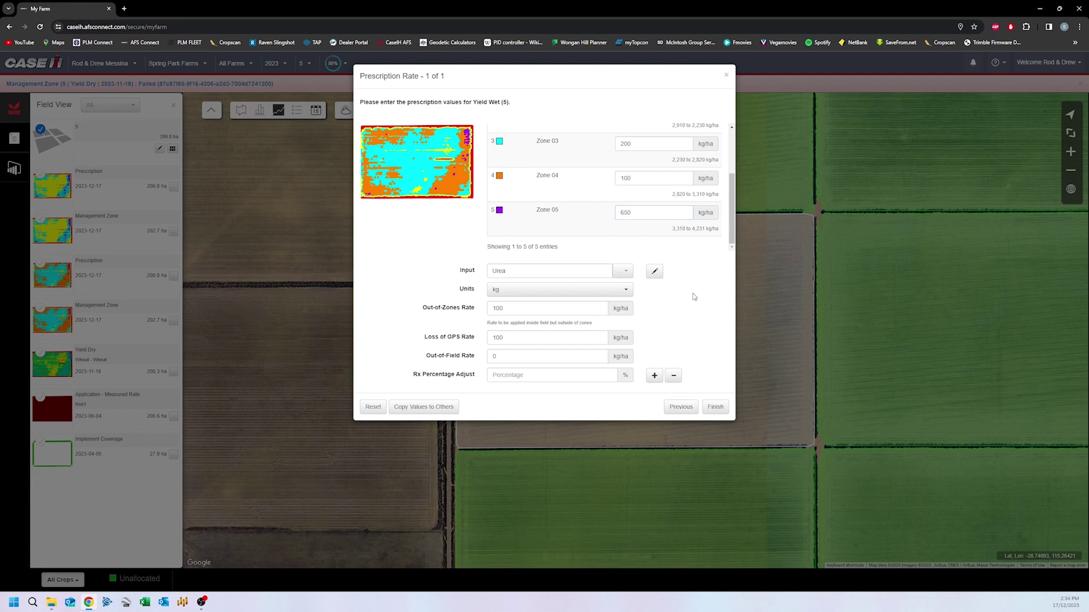
pyautogui.moveTo(645, 214); pyautogui.dragTo(608, 218)
pyautogui.write('50')
# Enter an Rx percentage adjustment of 10 % and lower all zone rates in several steps
pyautogui.click(565, 379)
pyautogui.write('10')
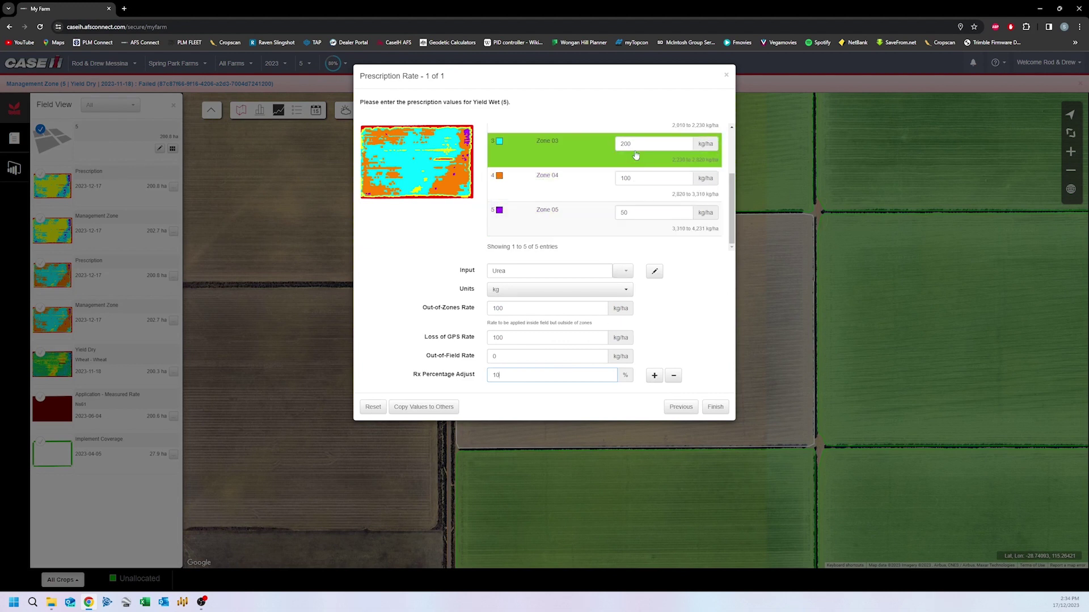
pyautogui.click(692, 347)
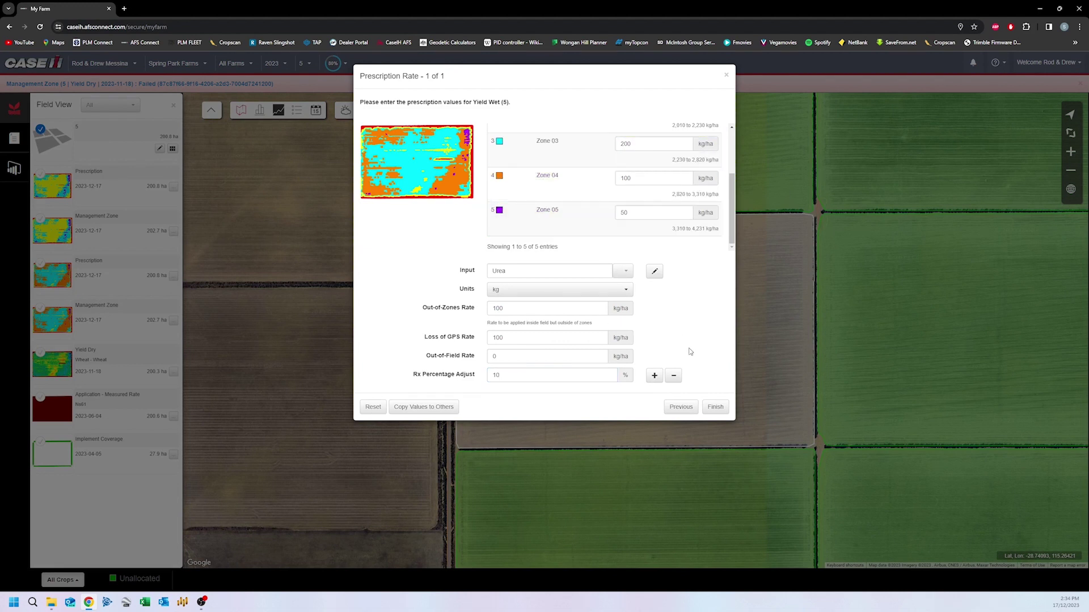
pyautogui.click(670, 376)
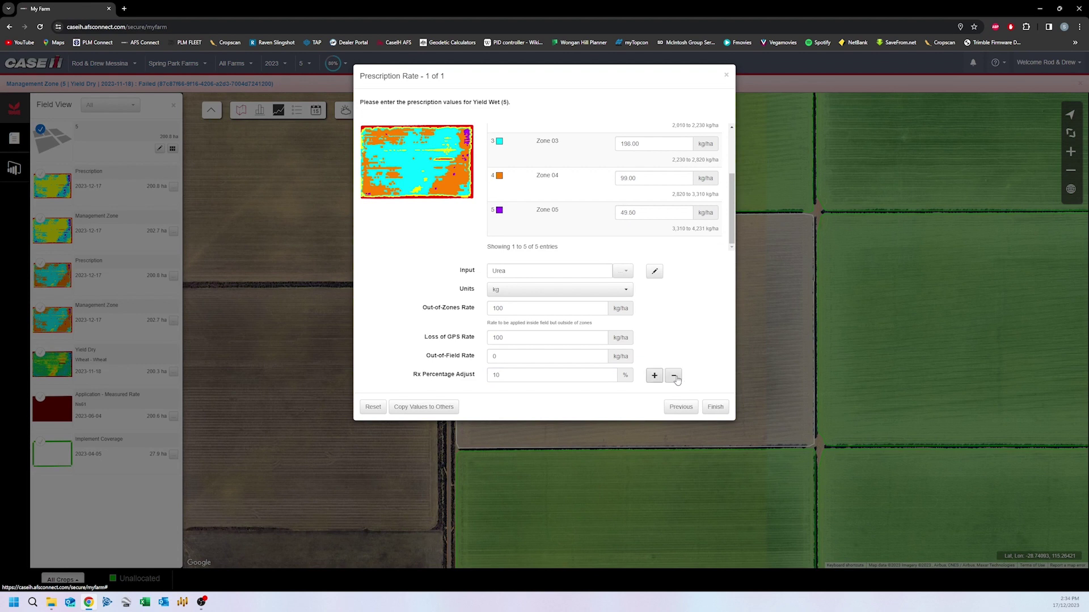
pyautogui.click(679, 377)
pyautogui.click(673, 376)
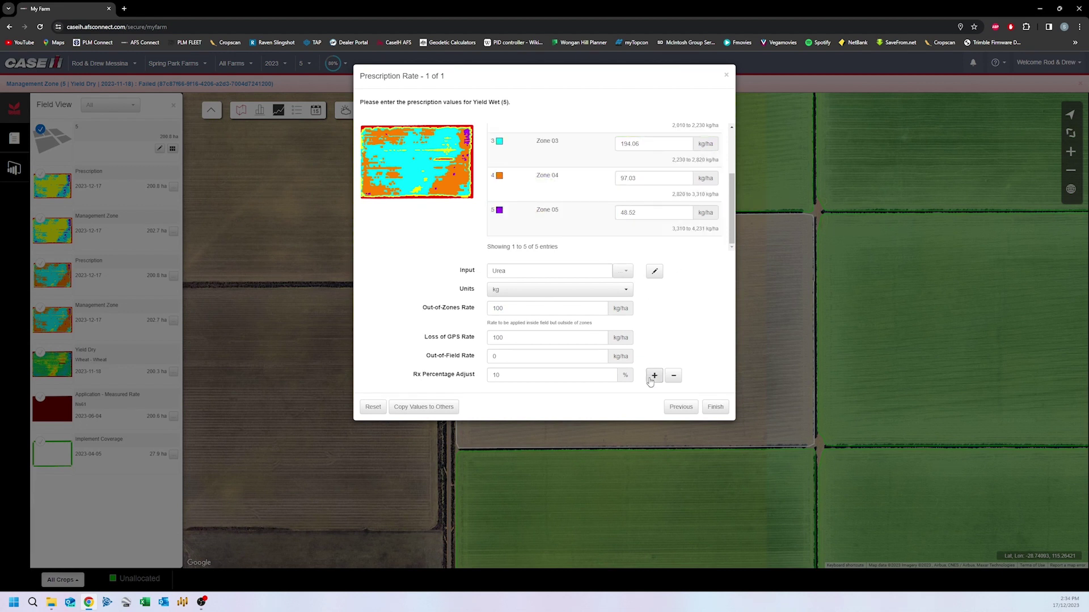
pyautogui.click(673, 377)
pyautogui.click(674, 377)
pyautogui.click(673, 377)
# Raise the rates stepwise to 207.13, 103.57 and 51.79 kg/ha for zones 3, 4 and 5, finish the prescription and close the process status
pyautogui.click(658, 378)
pyautogui.click(658, 377)
pyautogui.click(658, 378)
pyautogui.click(658, 378)
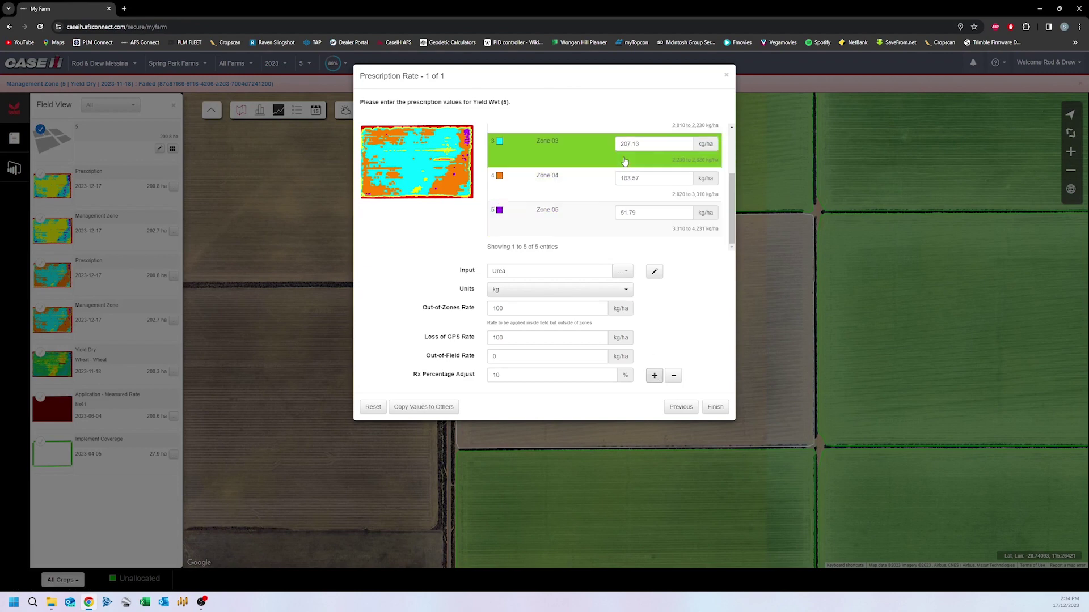
pyautogui.click(716, 408)
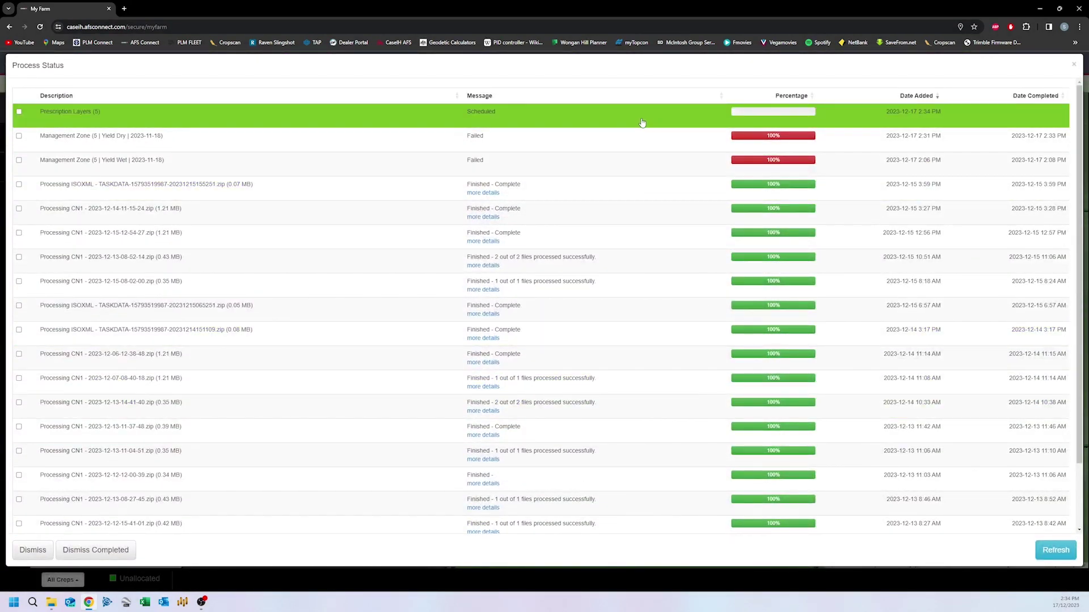
pyautogui.click(1073, 65)
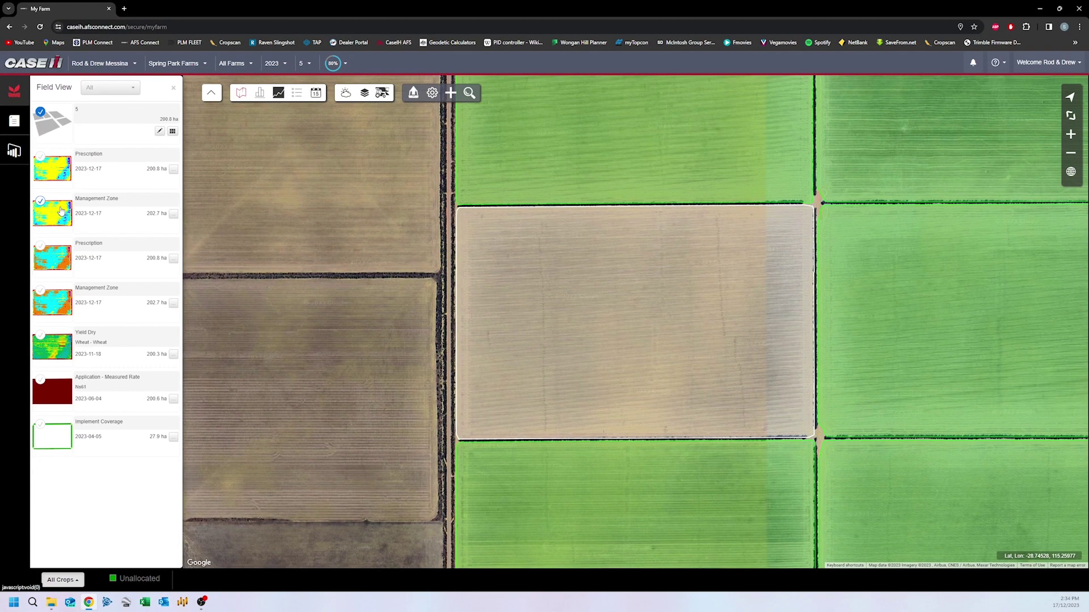
# Display the Yield Dry management zones and the existing urea prescription built from them on field 5's map, and inspect the zone areas closely
pyautogui.click(61, 211)
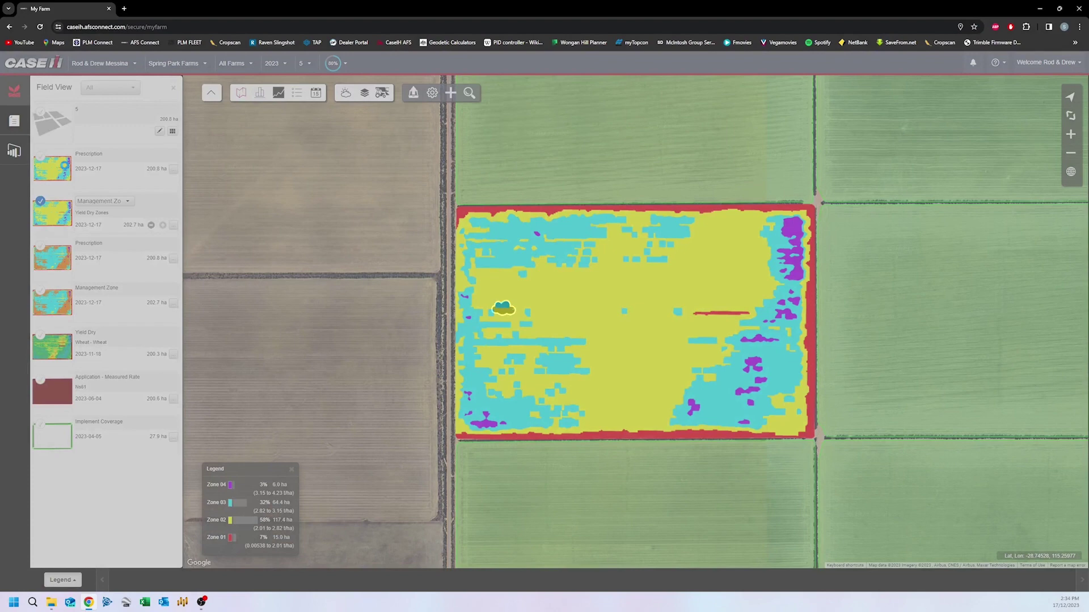
pyautogui.click(67, 168)
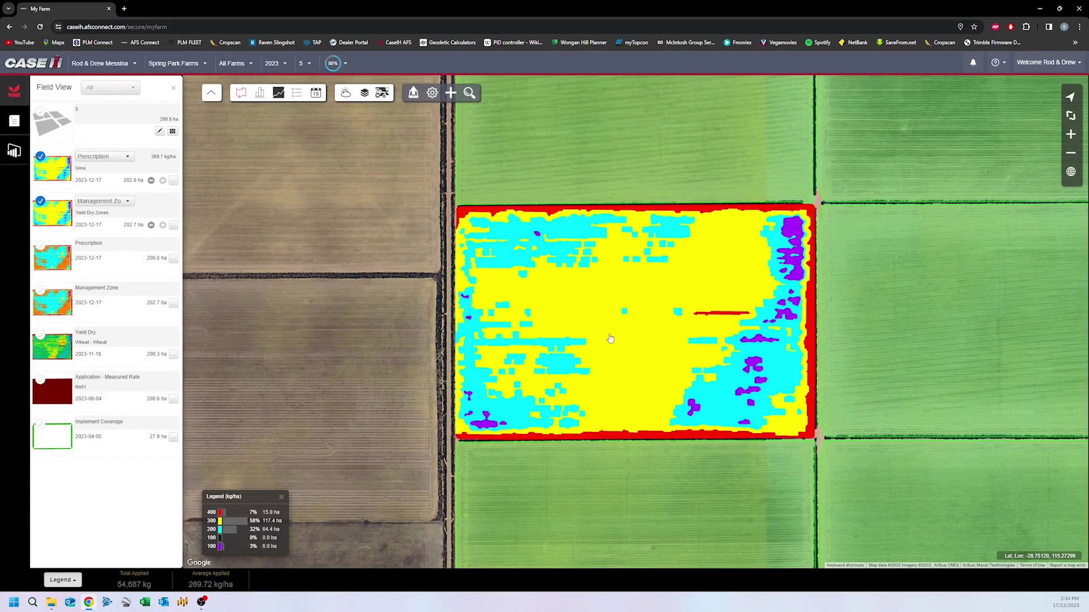
pyautogui.scroll(1, 678, 400)
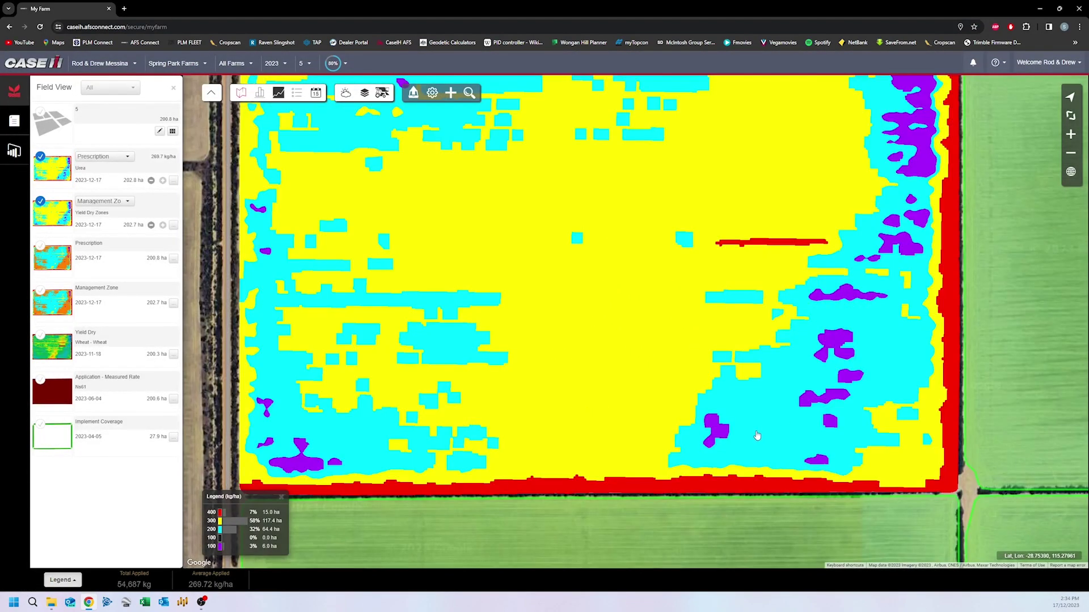
pyautogui.scroll(1, 418, 391)
pyautogui.scroll(1, 548, 418)
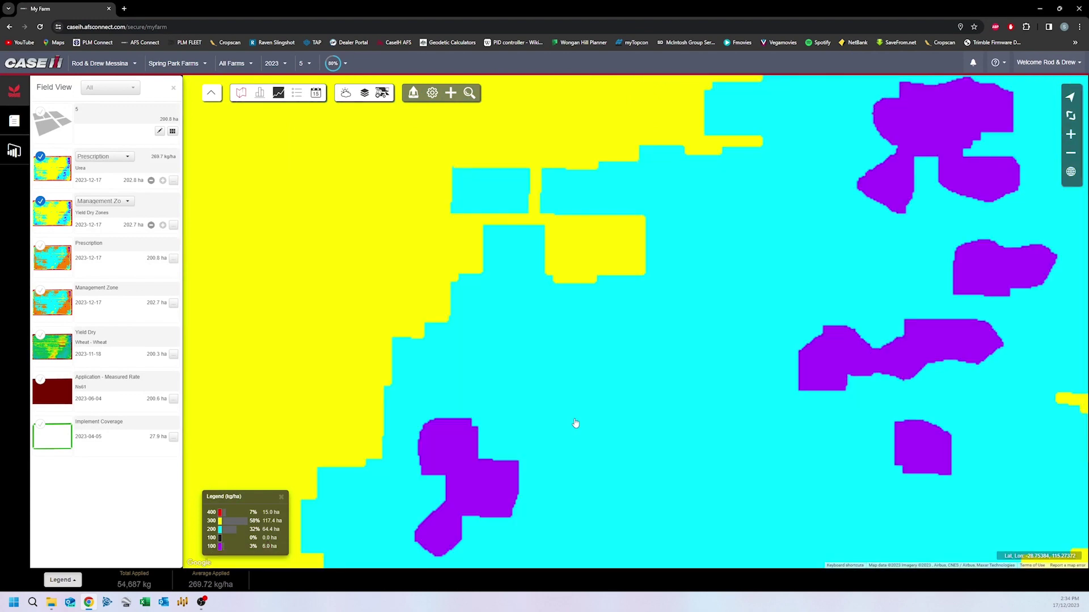
pyautogui.scroll(-1, 575, 424)
pyautogui.scroll(-1, 575, 424)
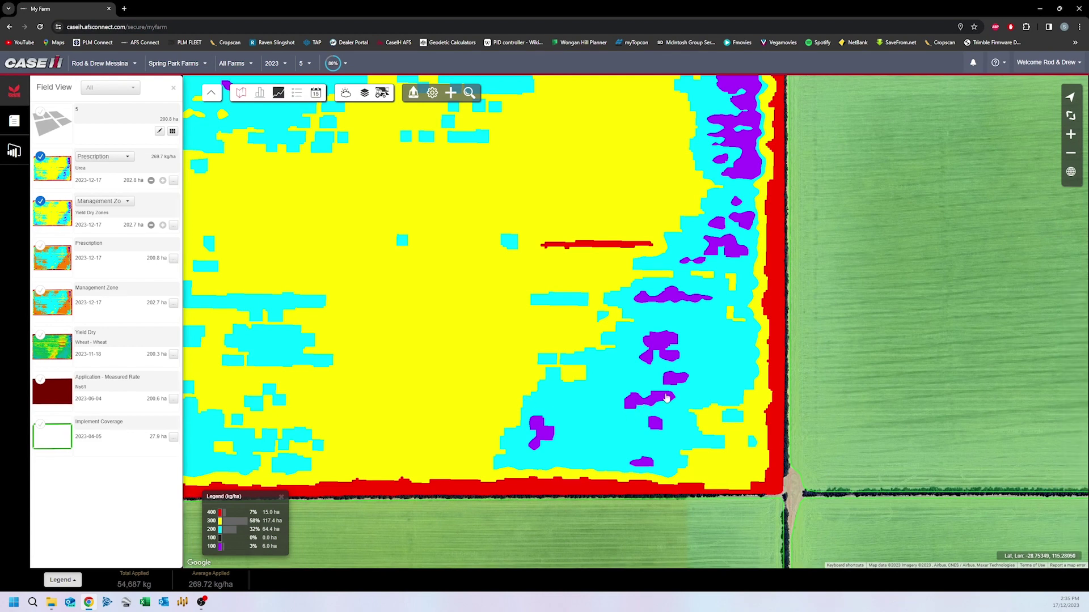
pyautogui.scroll(-1, 678, 401)
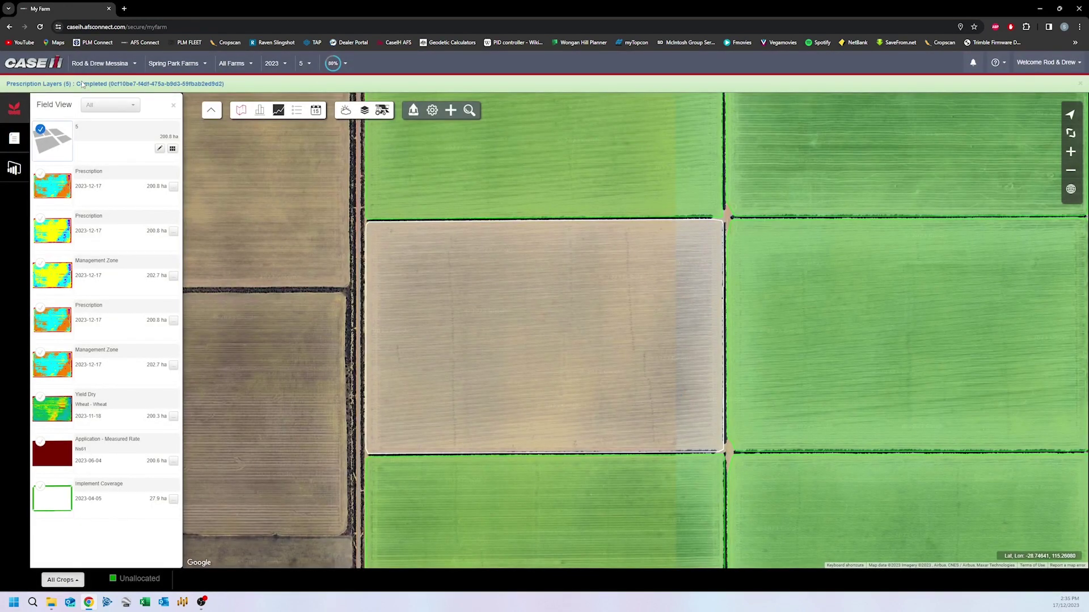
# Display the newly generated prescription layer on field 5's map
pyautogui.click(40, 173)
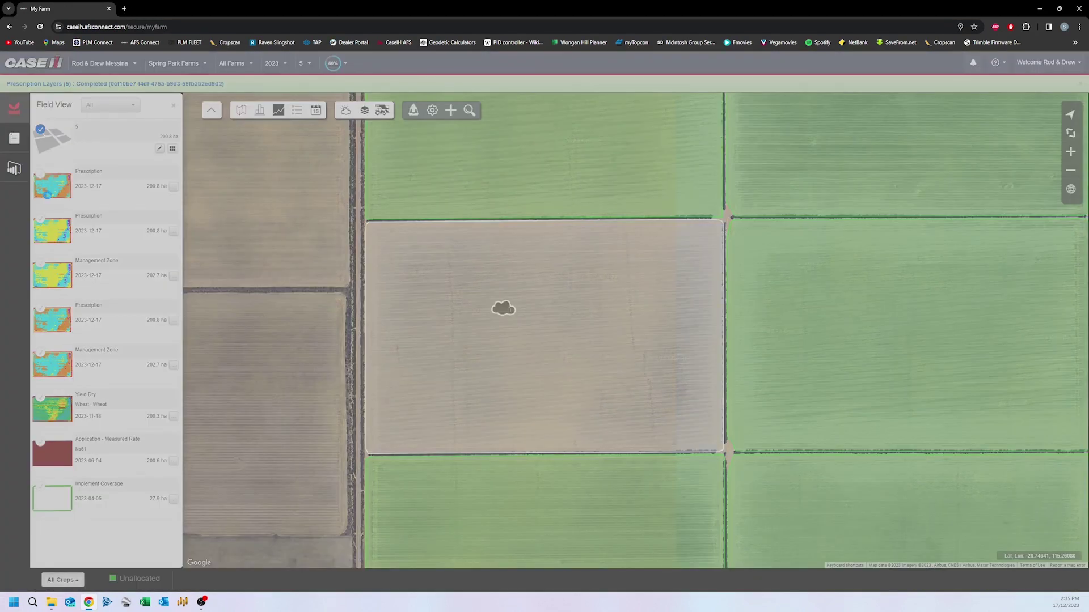